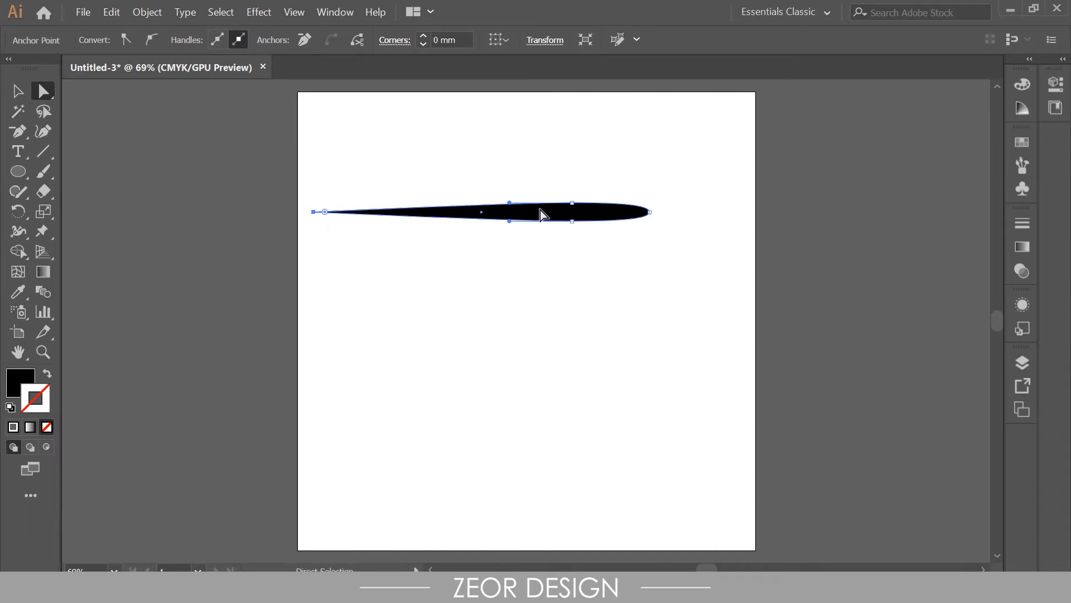
# Scale down the whole tapered black shape and move it to the upper-left corner of the artboard.
pyautogui.click(523, 221)
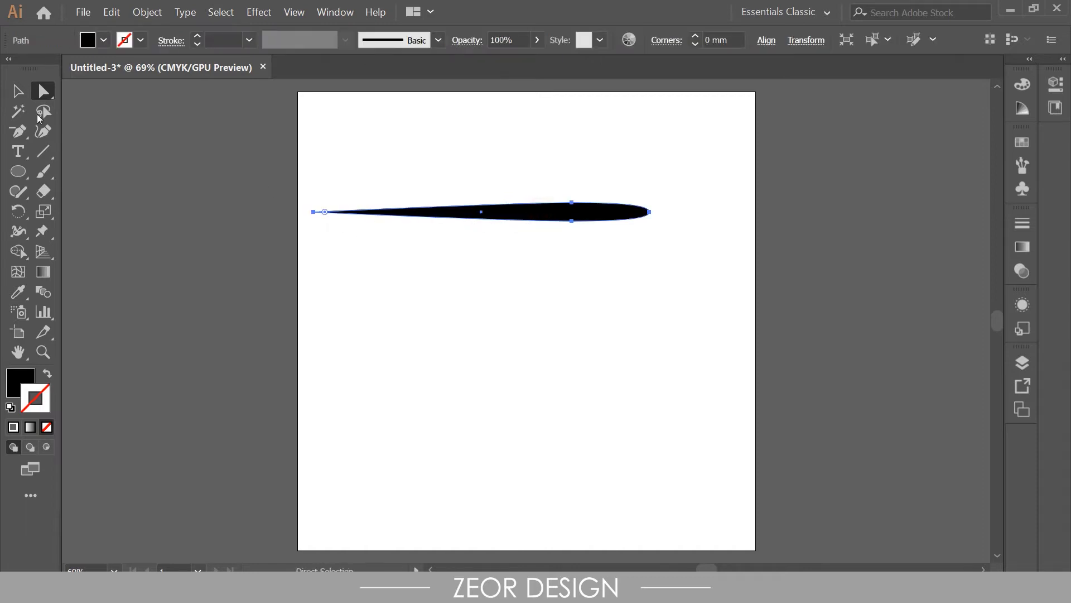
pyautogui.click(17, 91)
pyautogui.moveTo(316, 199); pyautogui.dragTo(376, 215)
pyautogui.click(524, 169)
pyautogui.moveTo(600, 215); pyautogui.dragTo(427, 123)
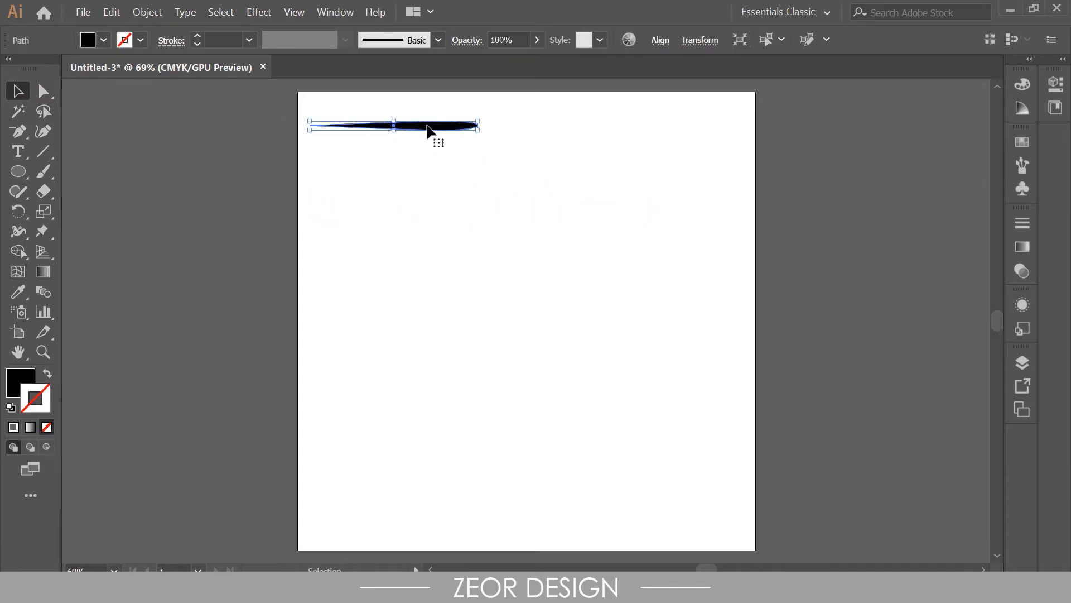
# Create a new Art Brush from the tapered shape with the colorization method set to Tints.
pyautogui.click(1024, 176)
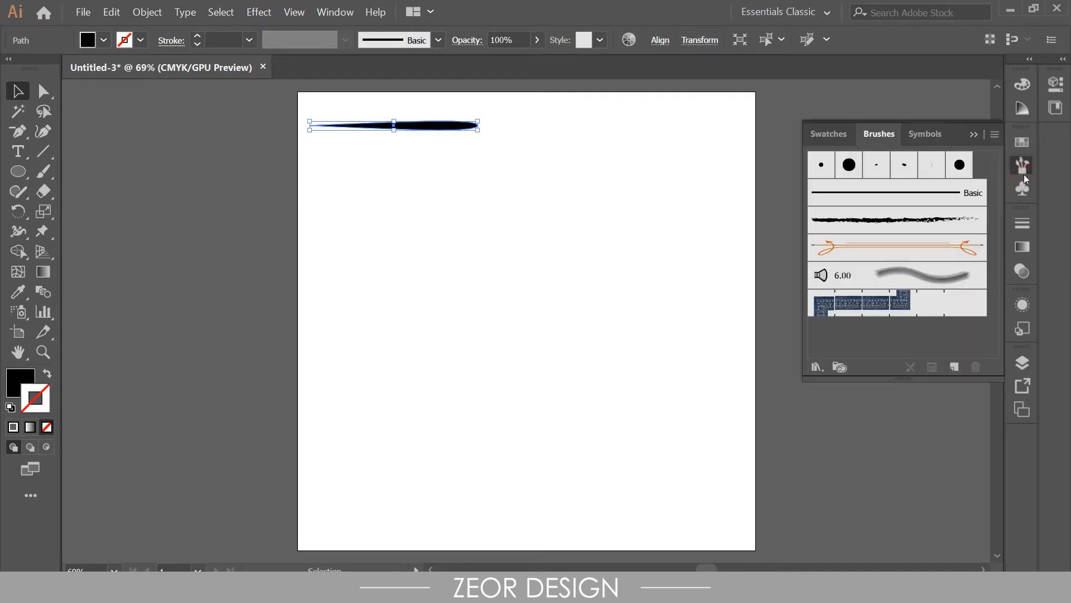
pyautogui.moveTo(455, 125); pyautogui.dragTo(905, 333)
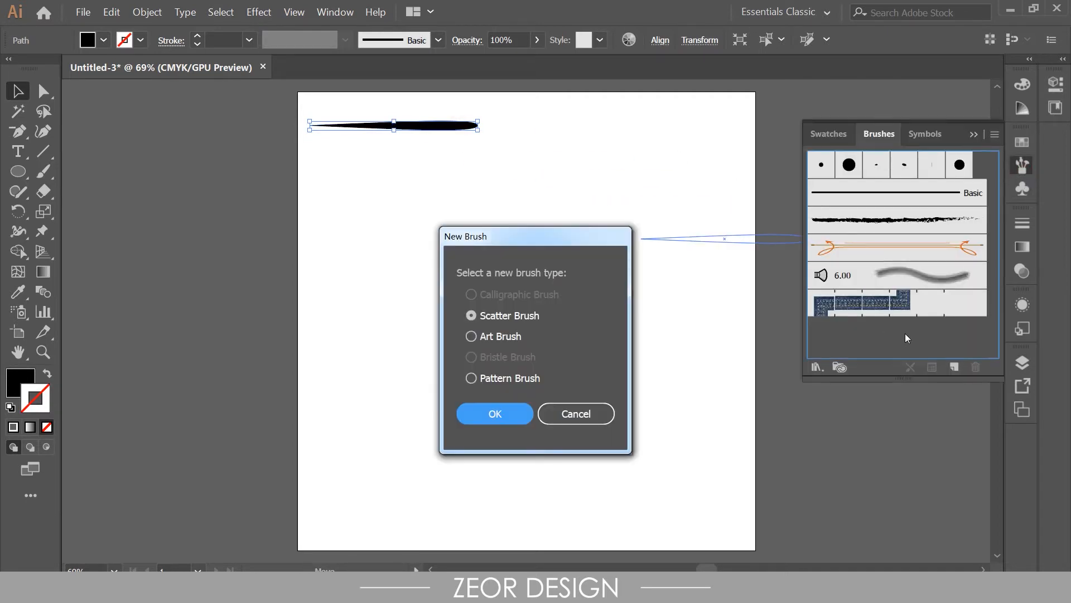
pyautogui.click(472, 337)
pyautogui.click(496, 412)
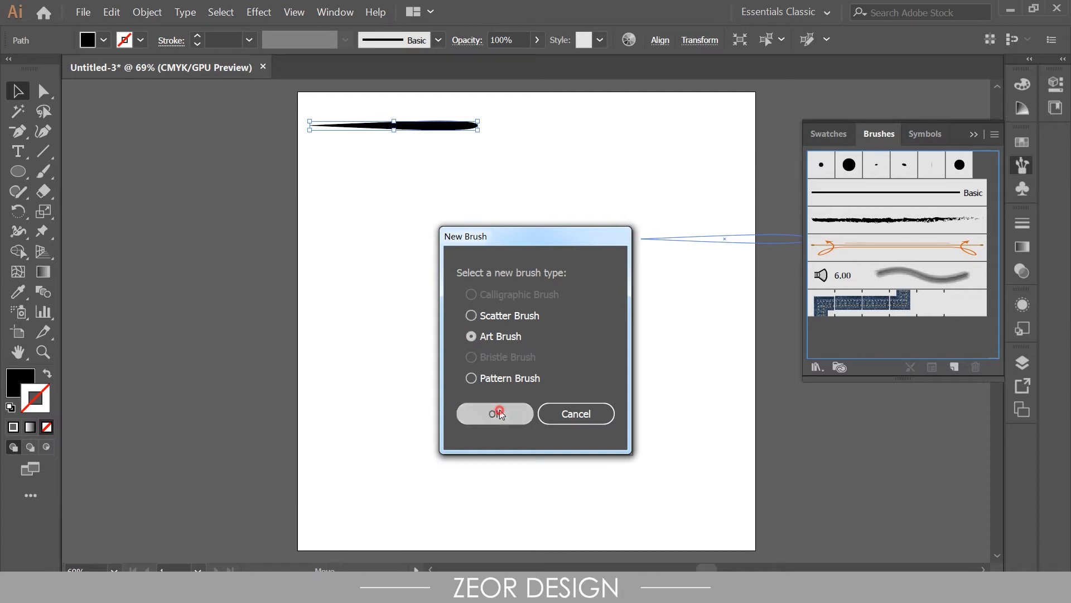
pyautogui.click(658, 355)
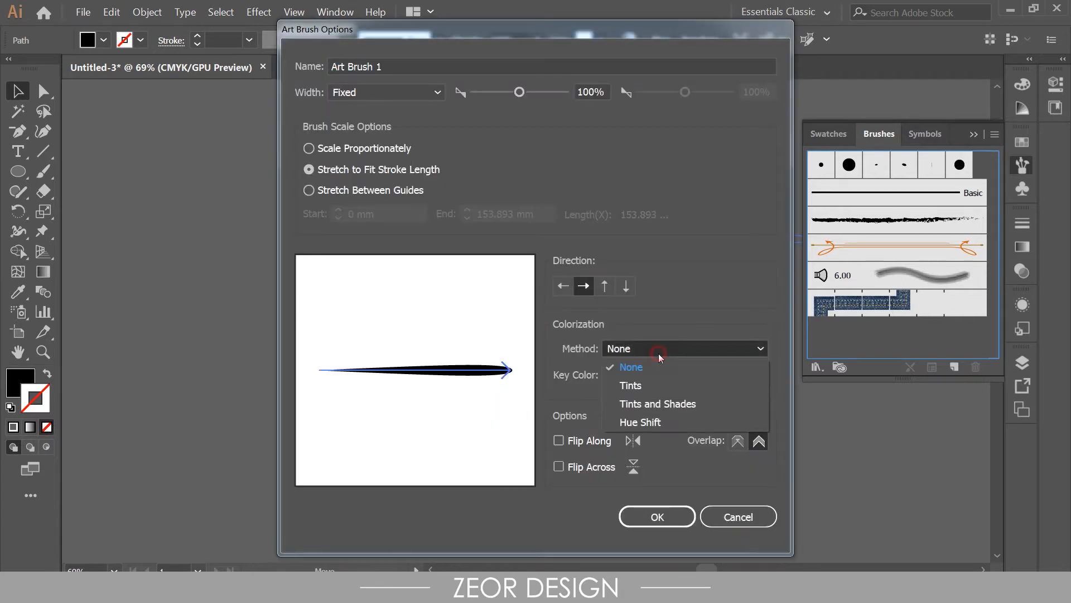
pyautogui.click(638, 384)
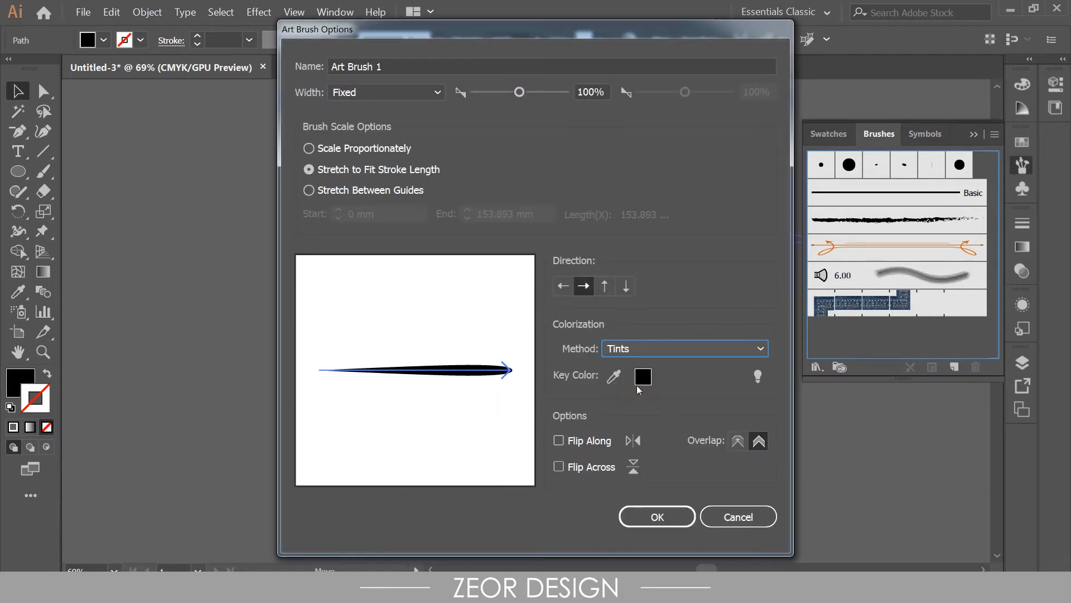
pyautogui.click(658, 514)
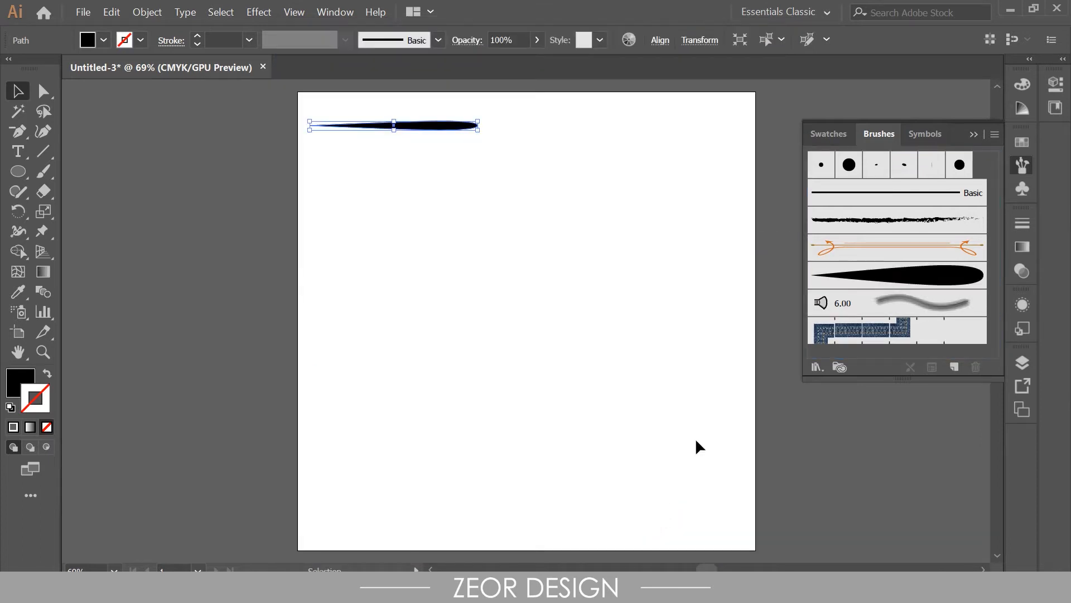
pyautogui.click(973, 135)
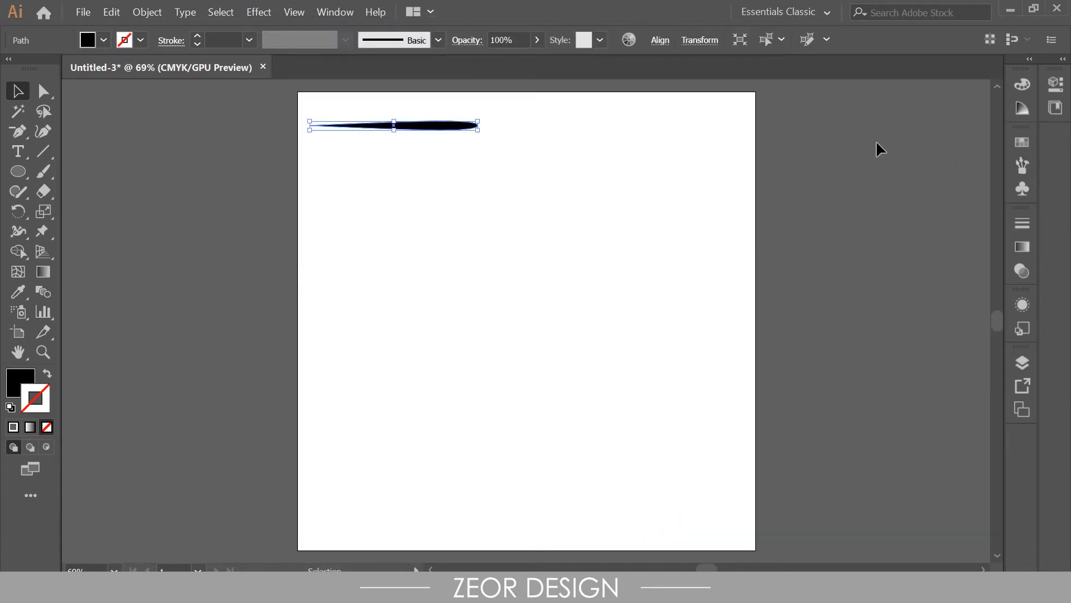
# Test the new art brush with the Paintbrush tool, painting a branching flourish and a spiral with small leaf strokes below the shape.
pyautogui.click(50, 171)
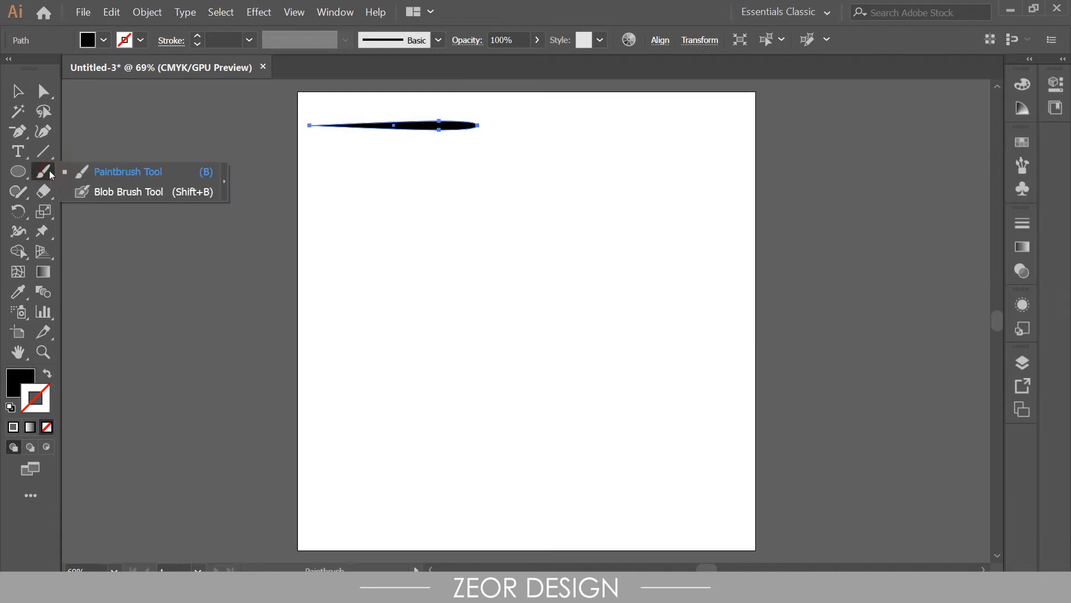
pyautogui.click(110, 178)
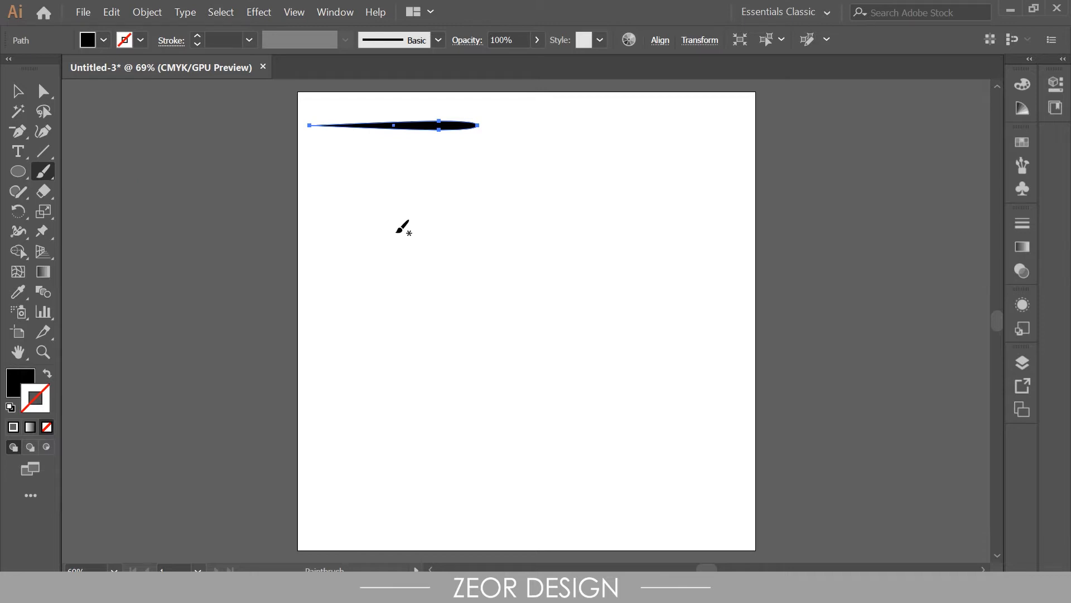
pyautogui.moveTo(396, 258)
pyautogui.mouseDown()
pyautogui.moveTo(431, 221)
pyautogui.moveTo(537, 181)
pyautogui.mouseUp()
pyautogui.moveTo(469, 230)
pyautogui.mouseDown()
pyautogui.moveTo(514, 228)
pyautogui.moveTo(538, 257)
pyautogui.mouseUp()
pyautogui.moveTo(512, 211)
pyautogui.mouseDown()
pyautogui.moveTo(545, 206)
pyautogui.moveTo(586, 228)
pyautogui.mouseUp()
pyautogui.moveTo(464, 326)
pyautogui.mouseDown()
pyautogui.moveTo(519, 282)
pyautogui.moveTo(522, 316)
pyautogui.moveTo(545, 316)
pyautogui.mouseUp()
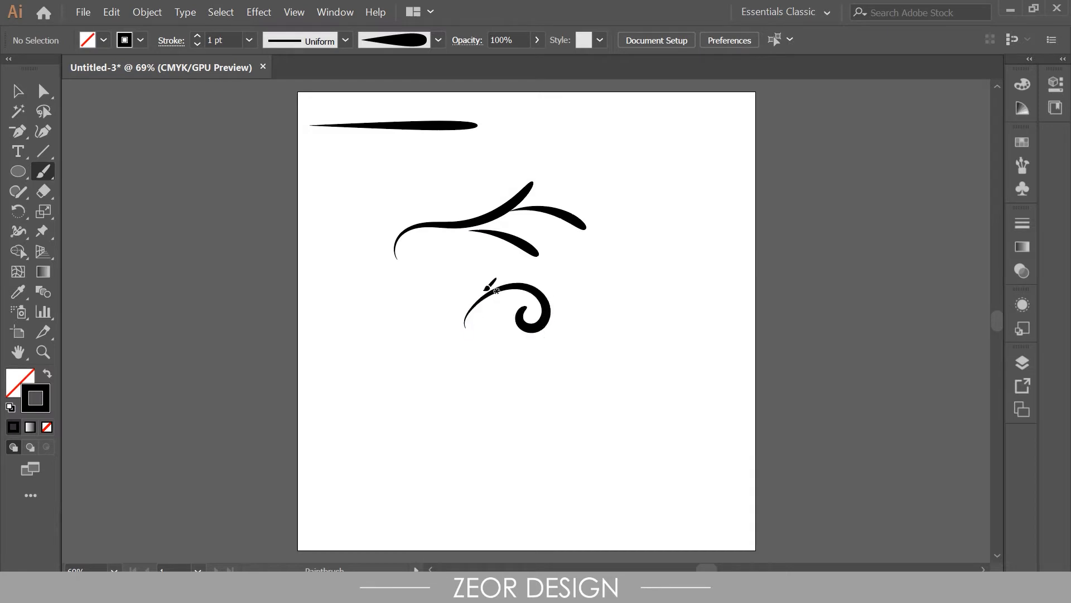
pyautogui.moveTo(468, 308)
pyautogui.mouseDown()
pyautogui.moveTo(471, 268)
pyautogui.moveTo(489, 290)
pyautogui.moveTo(493, 259)
pyautogui.moveTo(539, 250)
pyautogui.mouseUp()
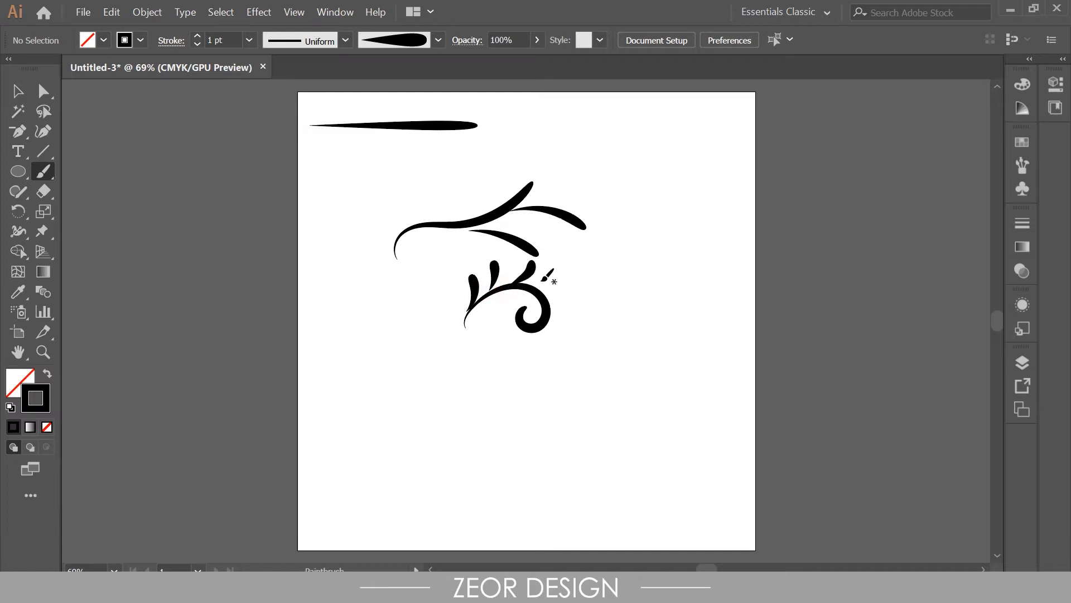
pyautogui.moveTo(540, 289)
pyautogui.mouseDown()
pyautogui.moveTo(569, 295)
pyautogui.moveTo(580, 309)
pyautogui.moveTo(564, 321)
pyautogui.moveTo(622, 313)
pyautogui.moveTo(593, 304)
pyautogui.moveTo(601, 313)
pyautogui.moveTo(638, 287)
pyautogui.moveTo(665, 299)
pyautogui.moveTo(592, 273)
pyautogui.moveTo(648, 250)
pyautogui.moveTo(652, 209)
pyautogui.moveTo(648, 234)
pyautogui.mouseUp()
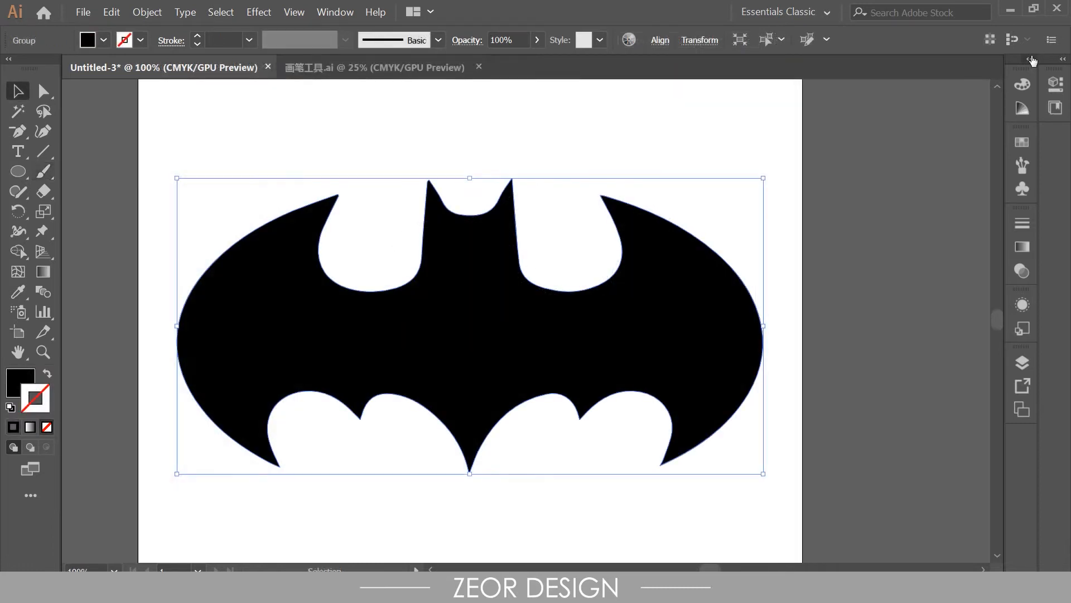
# Lock Layer 1 containing the bat silhouette and add a new layer above it.
pyautogui.click(862, 459)
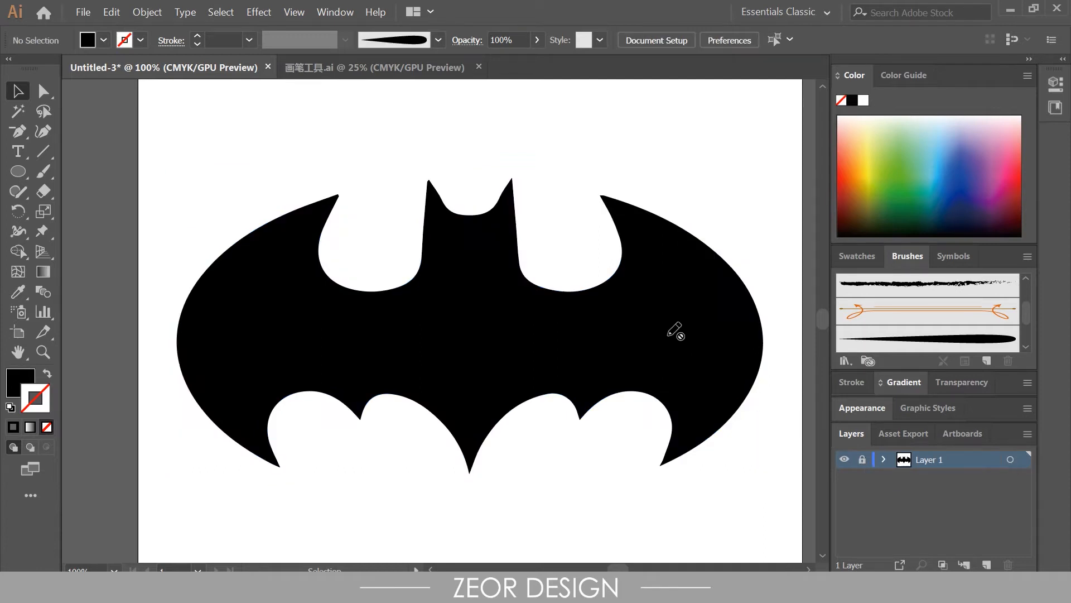
pyautogui.click(986, 563)
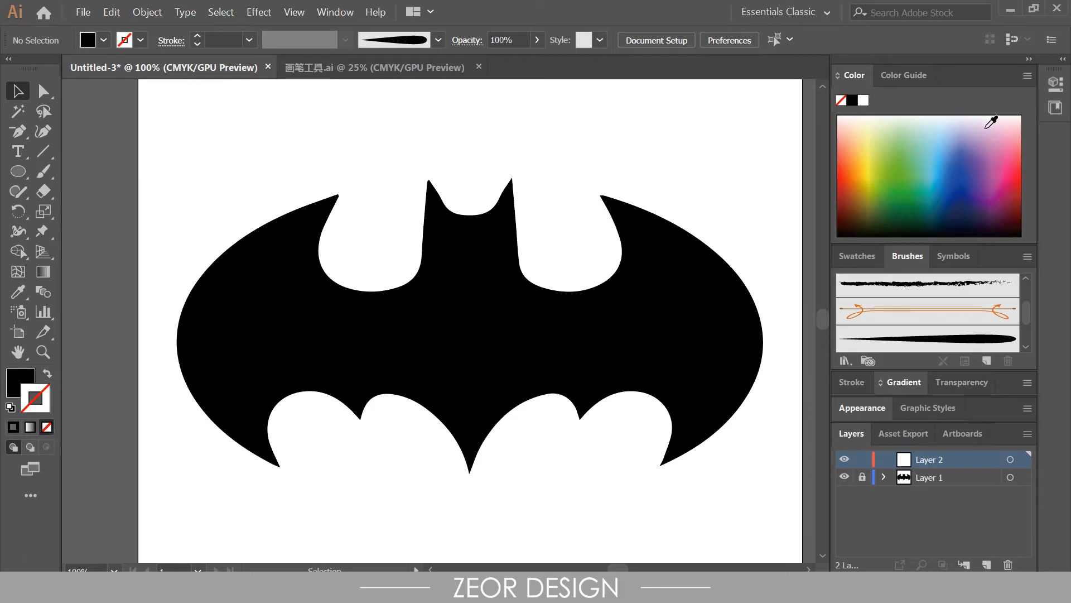
pyautogui.click(1028, 60)
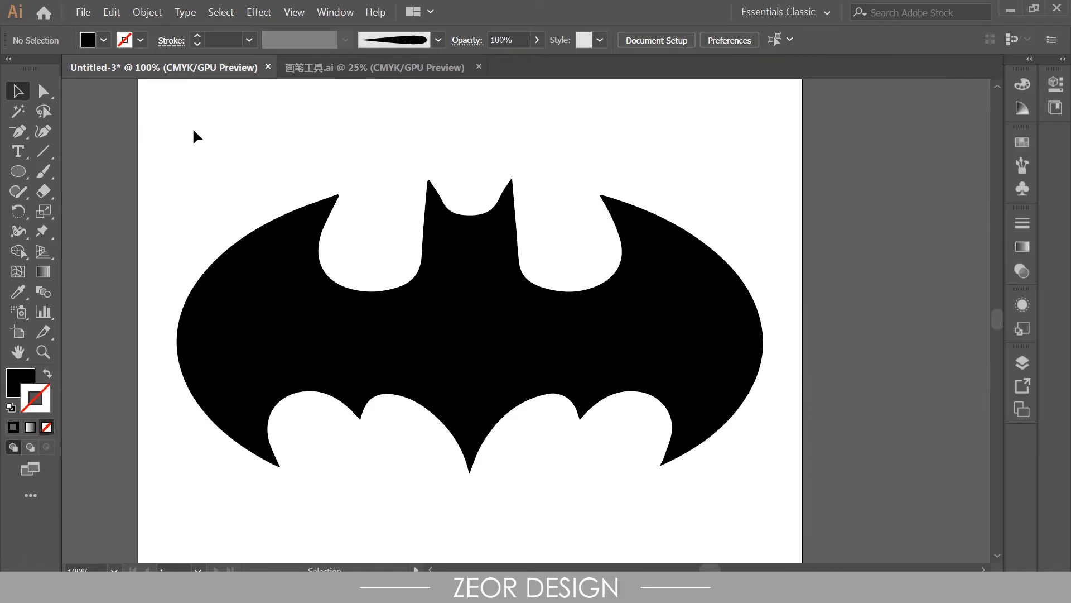
# Set the Paintbrush tool's fidelity to the Smooth extreme.
pyautogui.doubleClick(43, 173)
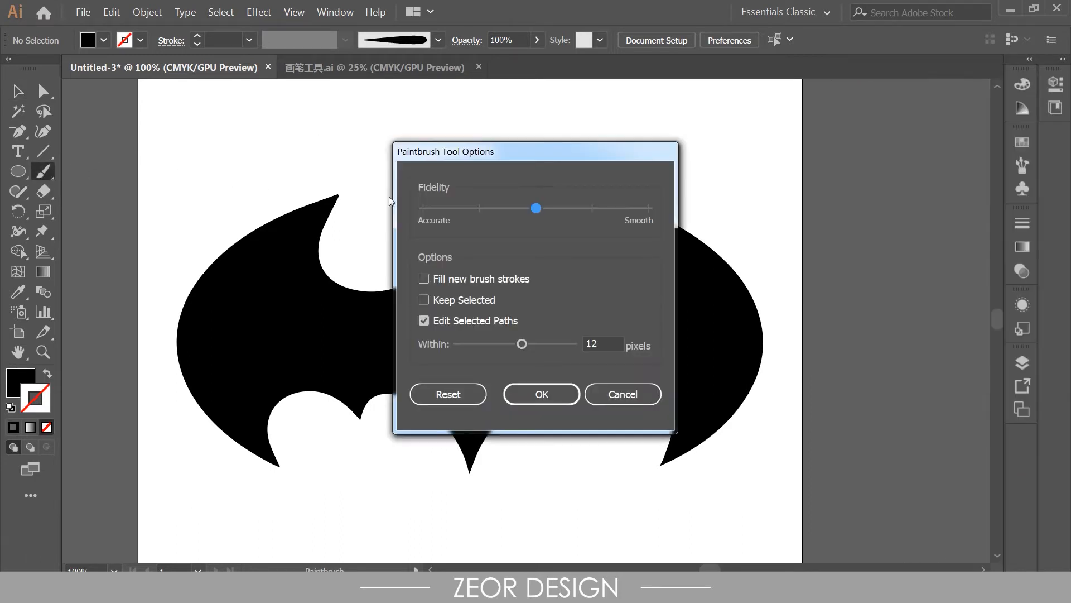
pyautogui.click(648, 210)
pyautogui.click(569, 390)
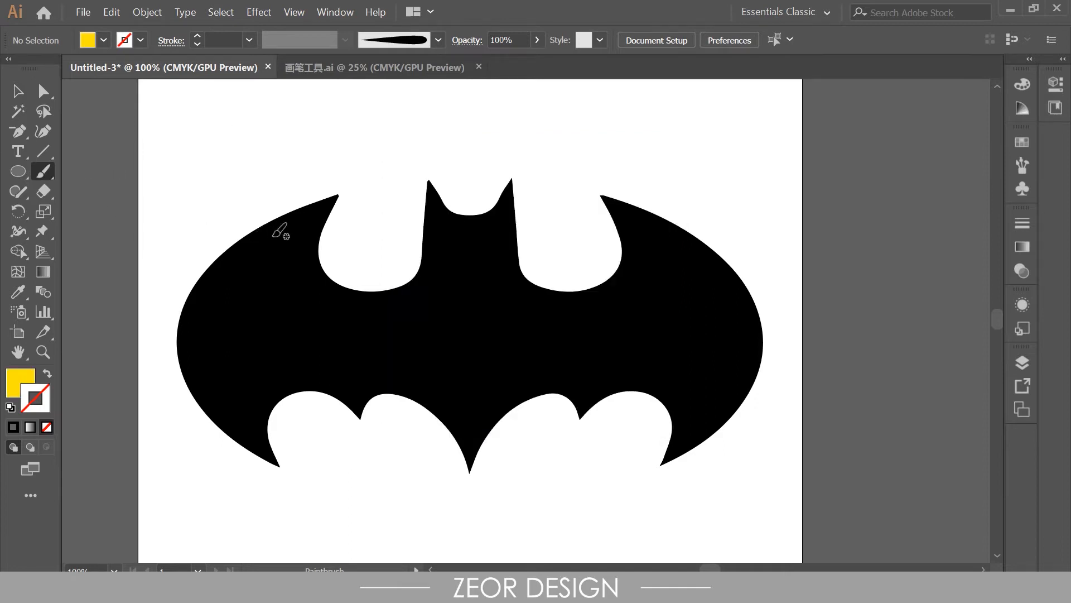
# Paint a yellow curl with the art brush near the tip of the bat's left wing.
pyautogui.press('ctrl')
pyautogui.hotkey('ctrl', '+')
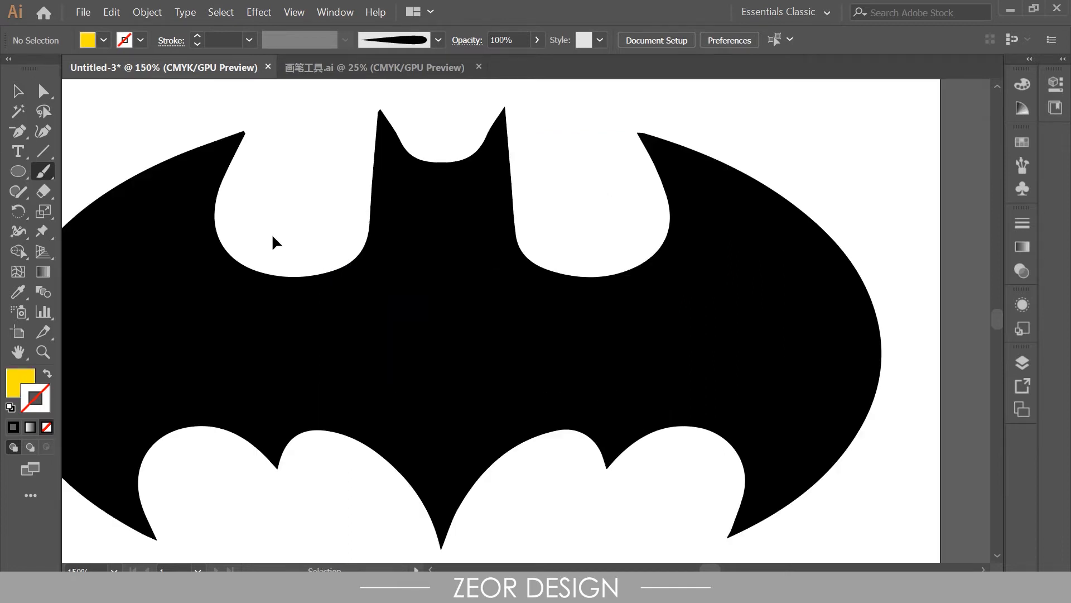
pyautogui.hotkey('ctrl', '+')
pyautogui.moveTo(227, 204); pyautogui.dragTo(475, 284)
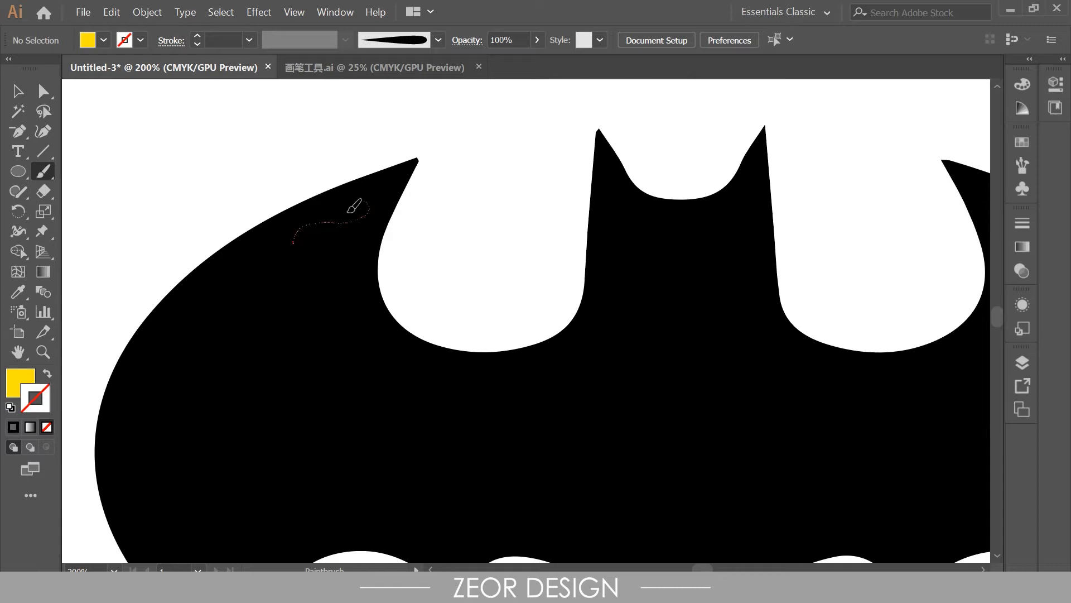
pyautogui.moveTo(355, 207); pyautogui.dragTo(351, 208)
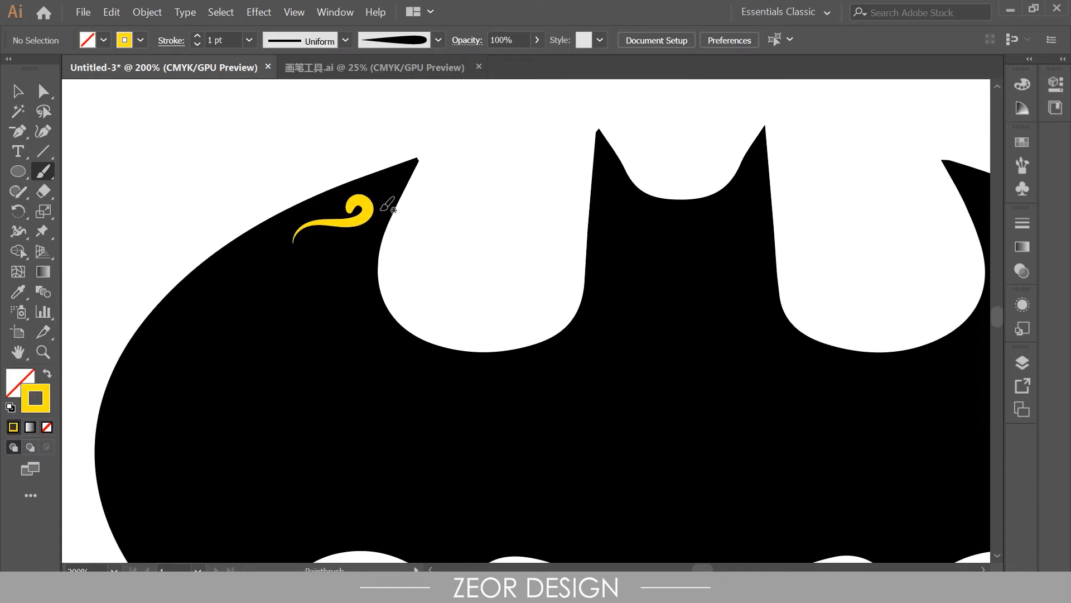
# Set the stroke weight of the yellow curl to 0.5 pt.
pyautogui.press('v')
pyautogui.click(354, 208)
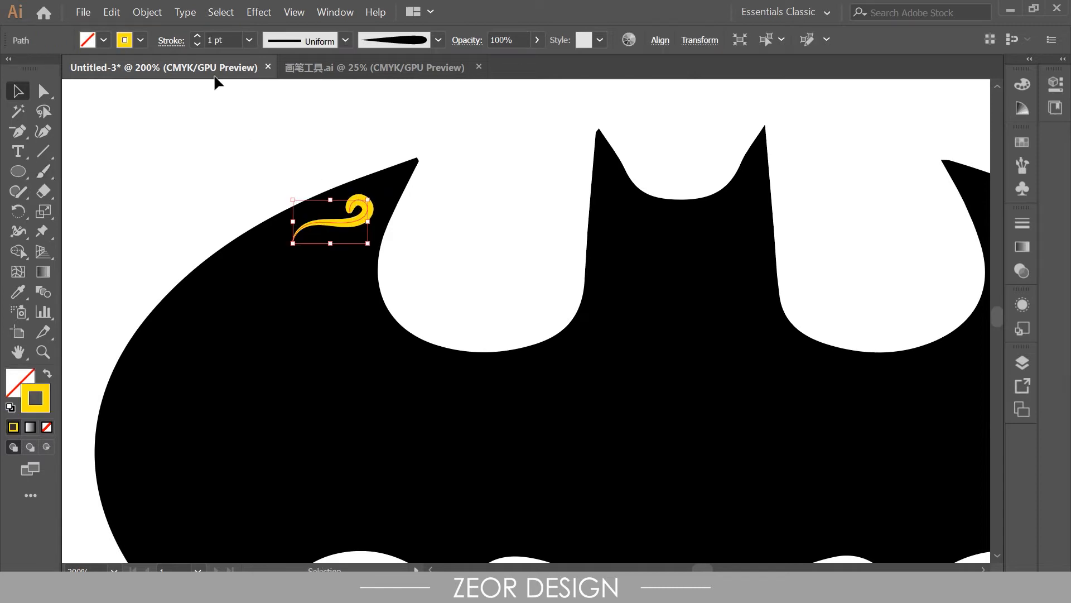
pyautogui.click(249, 40)
pyautogui.click(261, 79)
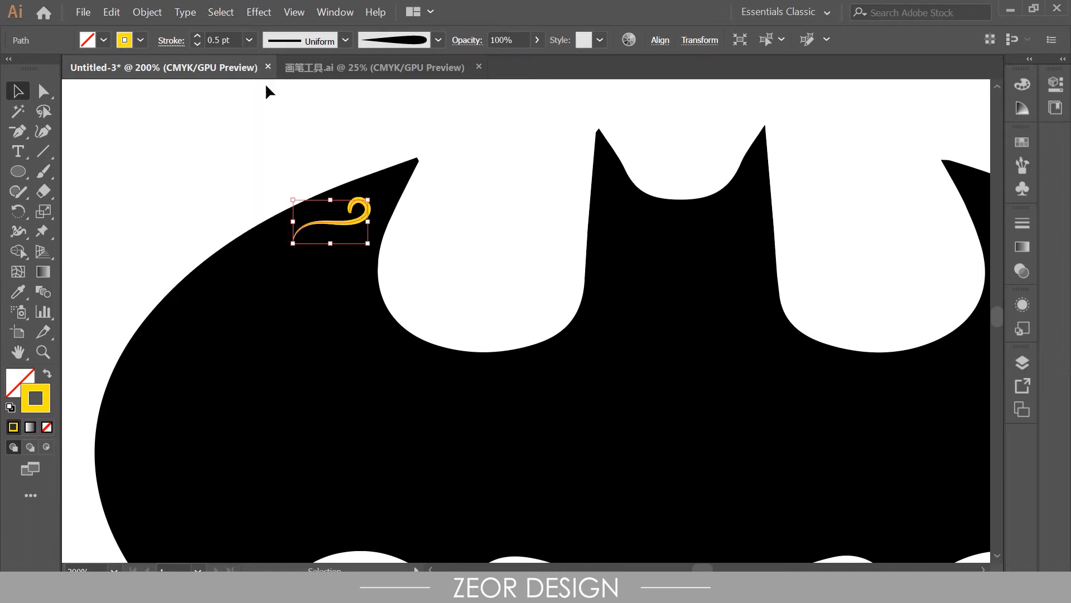
pyautogui.click(359, 162)
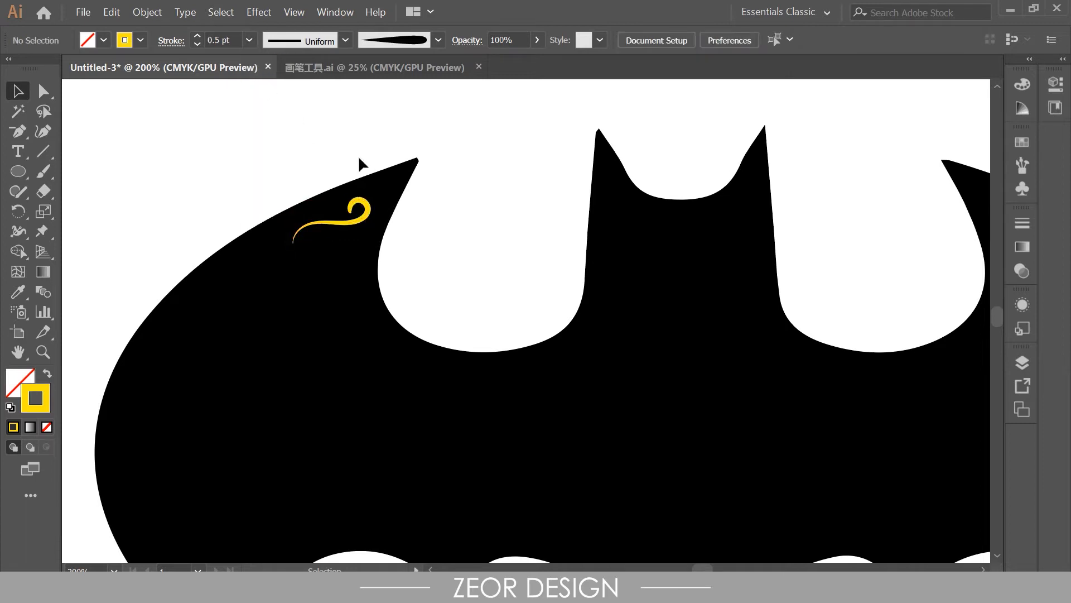
# Paint additional yellow curls and small leaf strokes from the first curl up to the left wing's tip.
pyautogui.click(54, 168)
pyautogui.moveTo(371, 209); pyautogui.dragTo(388, 181)
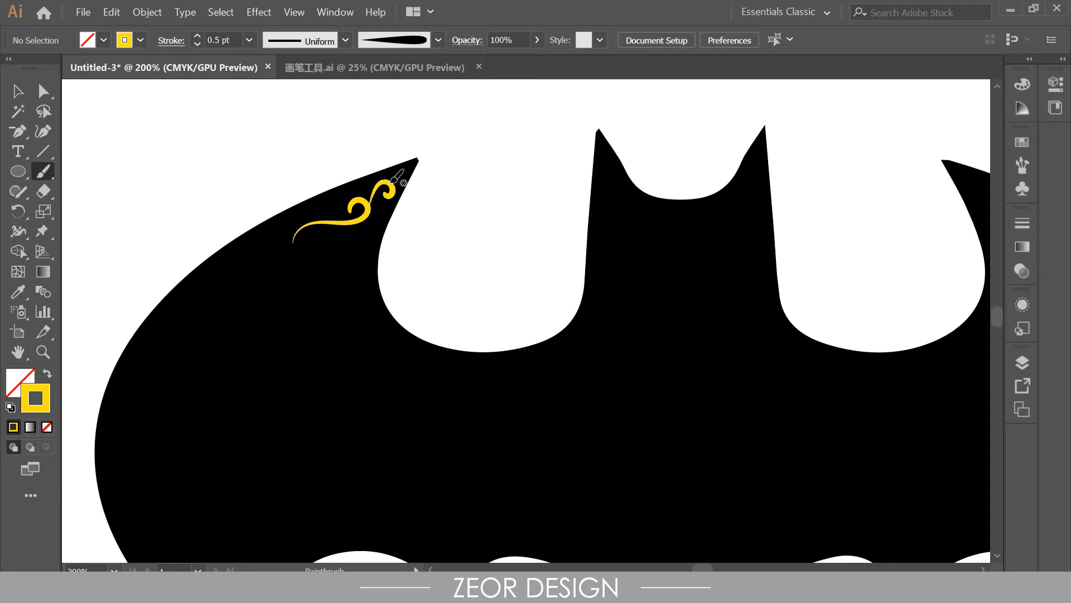
pyautogui.moveTo(403, 179)
pyautogui.mouseDown()
pyautogui.moveTo(401, 204)
pyautogui.moveTo(391, 199)
pyautogui.moveTo(397, 189)
pyautogui.moveTo(404, 204)
pyautogui.moveTo(385, 216)
pyautogui.moveTo(385, 192)
pyautogui.moveTo(367, 202)
pyautogui.moveTo(369, 176)
pyautogui.mouseUp()
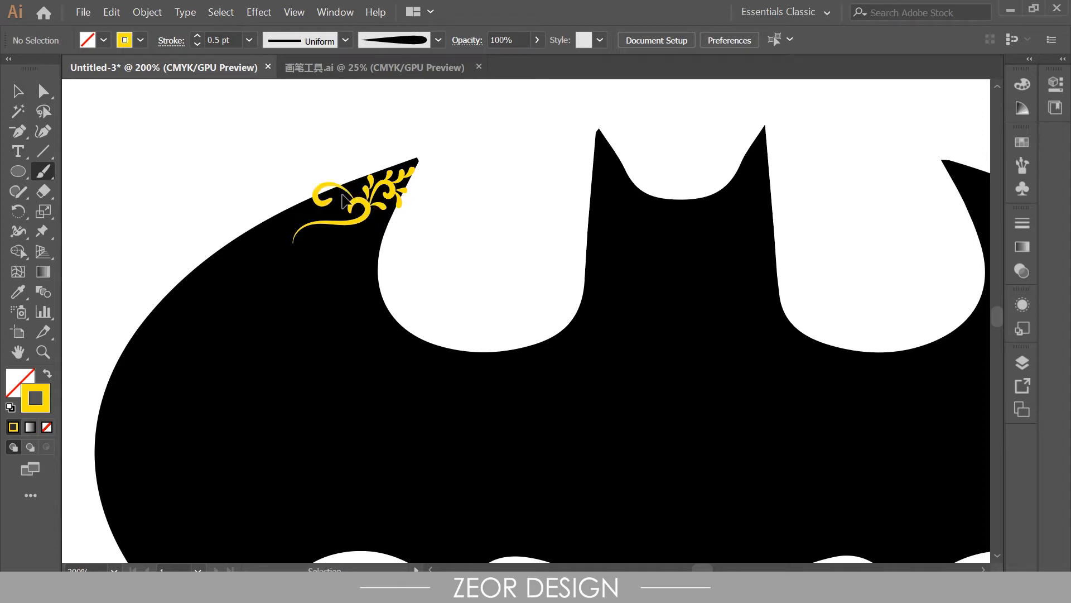
pyautogui.moveTo(348, 183); pyautogui.dragTo(352, 191)
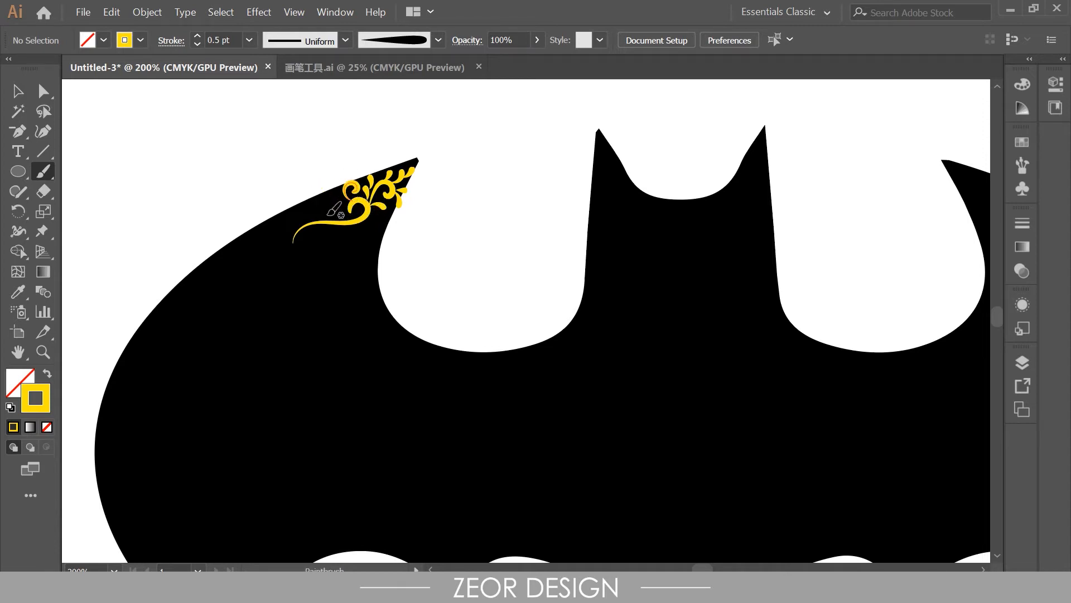
# Paint leaf strokes along both sides of the main curl and a leafy curl down the wing's inner edge.
pyautogui.moveTo(288, 240)
pyautogui.mouseDown()
pyautogui.moveTo(283, 219)
pyautogui.moveTo(323, 196)
pyautogui.moveTo(343, 202)
pyautogui.mouseUp()
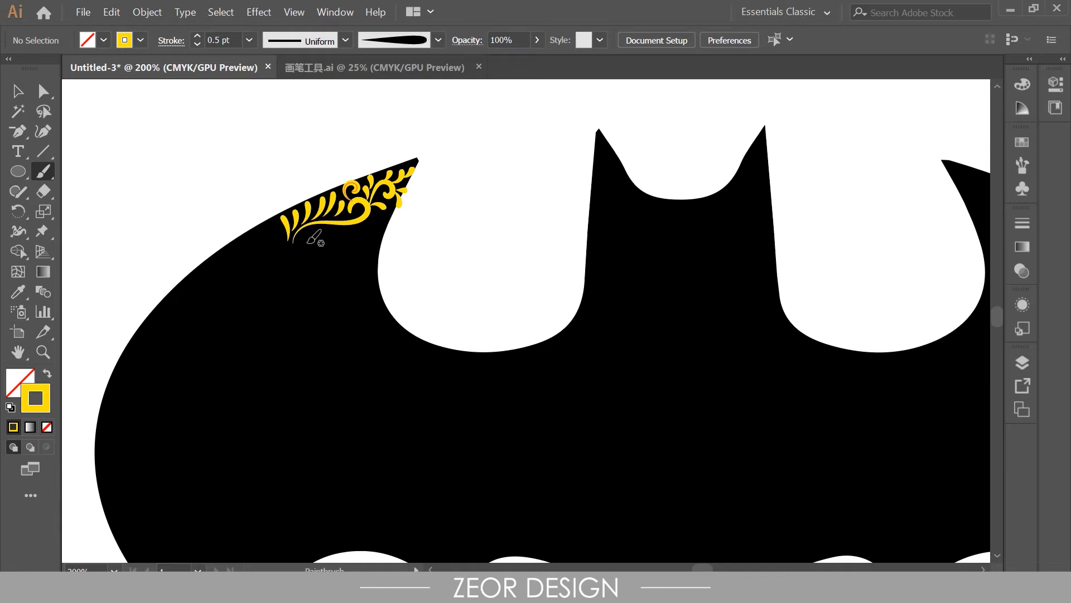
pyautogui.moveTo(298, 239)
pyautogui.mouseDown()
pyautogui.moveTo(322, 243)
pyautogui.moveTo(309, 234)
pyautogui.moveTo(333, 235)
pyautogui.moveTo(326, 229)
pyautogui.moveTo(359, 244)
pyautogui.moveTo(382, 233)
pyautogui.moveTo(368, 224)
pyautogui.moveTo(369, 266)
pyautogui.mouseUp()
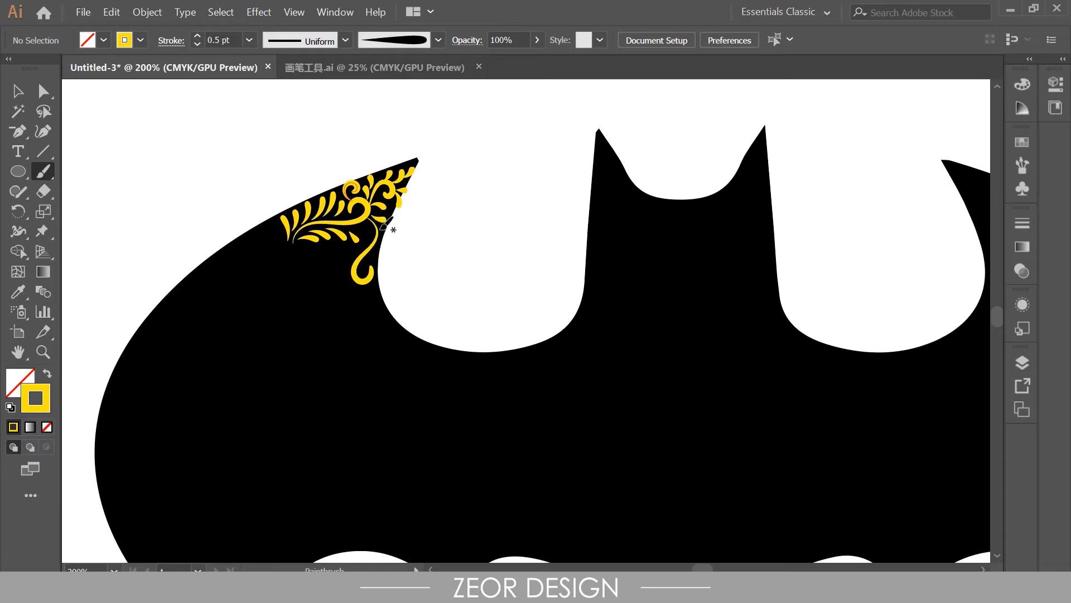
pyautogui.moveTo(389, 232); pyautogui.dragTo(375, 251)
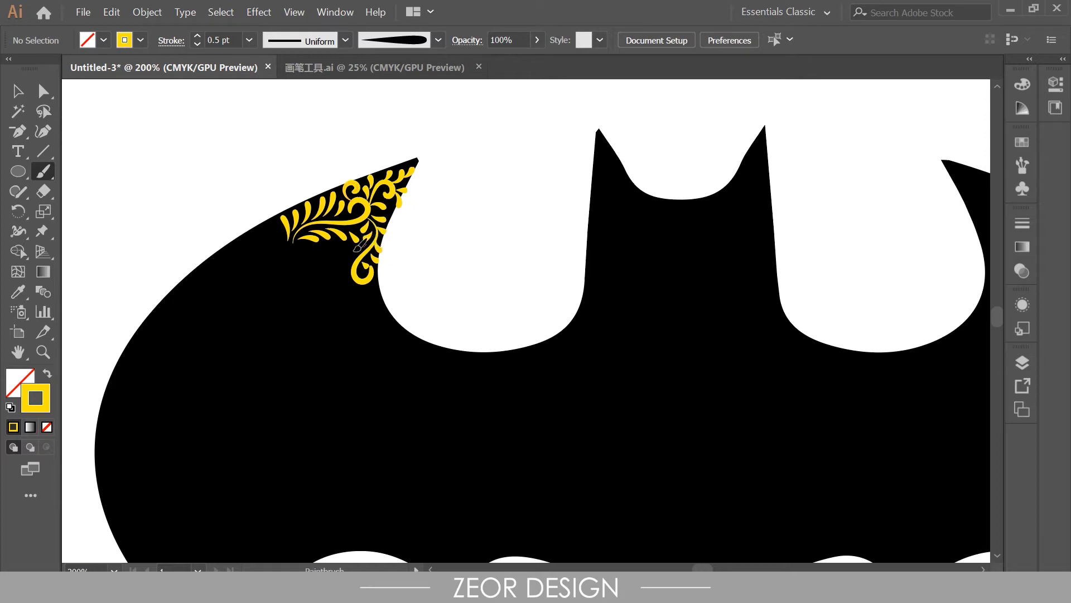
# Paint yellow spirals with leaf strokes below the main curl and along the left wing's outer edge.
pyautogui.moveTo(358, 257)
pyautogui.mouseDown()
pyautogui.moveTo(348, 285)
pyautogui.moveTo(326, 271)
pyautogui.moveTo(338, 250)
pyautogui.moveTo(317, 272)
pyautogui.moveTo(287, 271)
pyautogui.moveTo(299, 278)
pyautogui.moveTo(319, 322)
pyautogui.mouseUp()
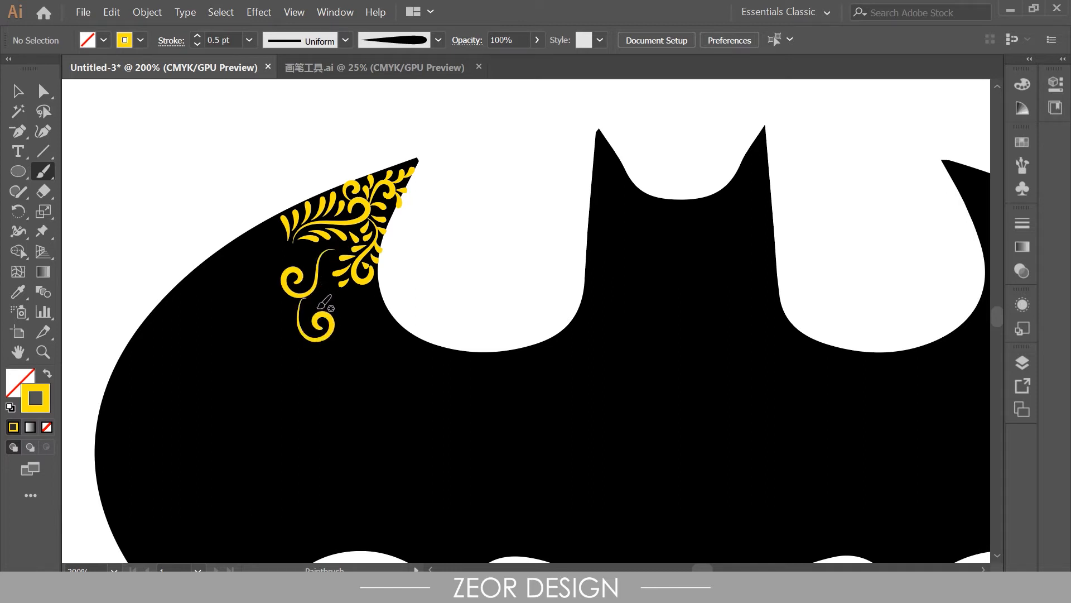
pyautogui.moveTo(331, 254); pyautogui.dragTo(327, 298)
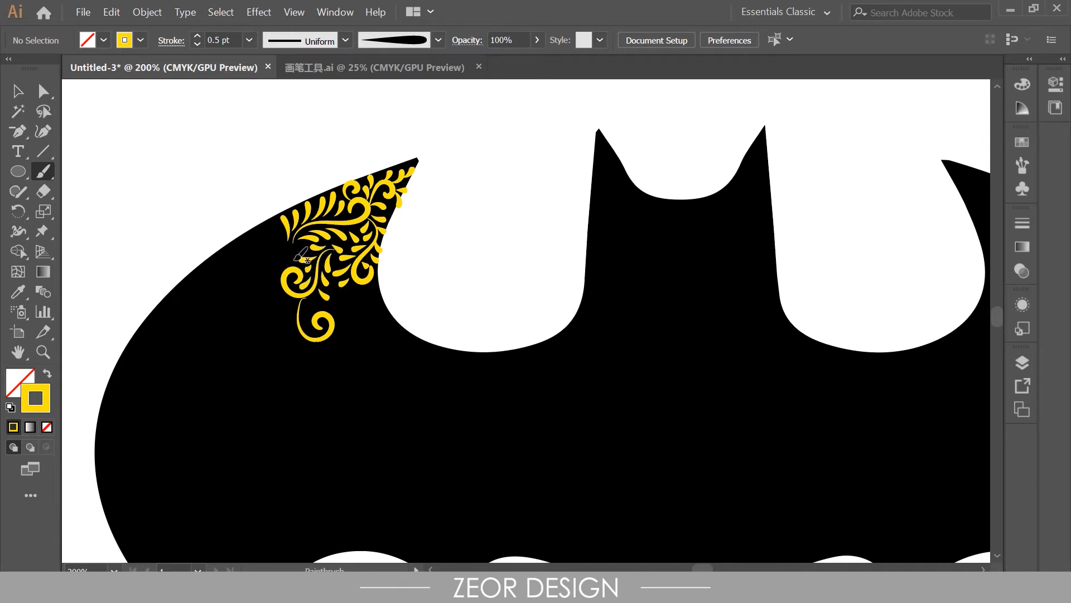
pyautogui.moveTo(273, 272)
pyautogui.mouseDown()
pyautogui.moveTo(273, 221)
pyautogui.moveTo(226, 272)
pyautogui.moveTo(251, 246)
pyautogui.moveTo(219, 246)
pyautogui.moveTo(208, 265)
pyautogui.mouseUp()
pyautogui.hotkey('ctrl', 'z')
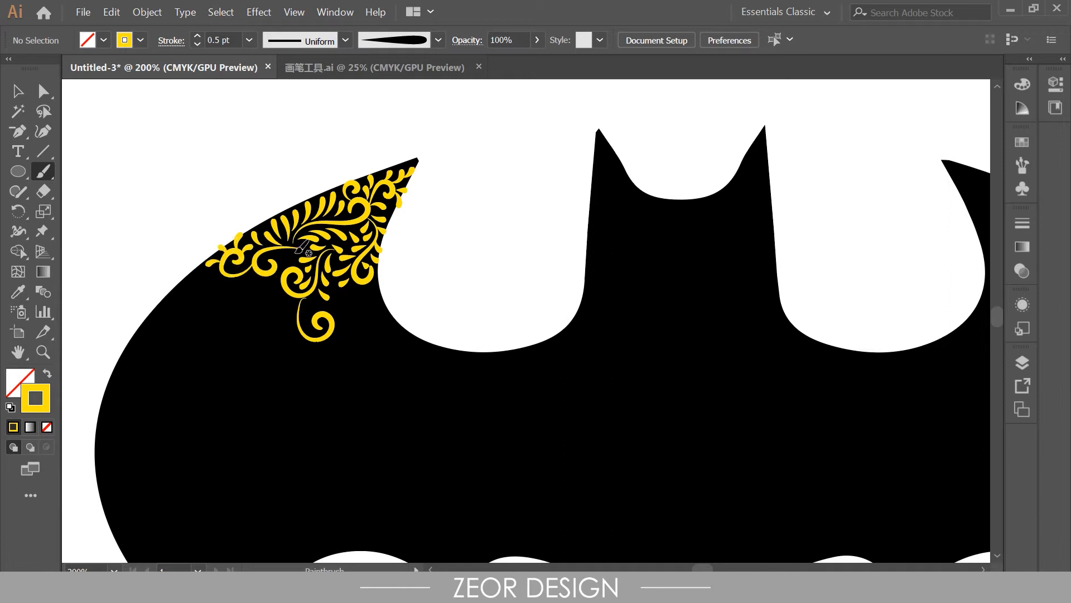
# Touch up the strokes between the outer-edge curls and paint a curl branching off the lowest spiral toward the wing's inner edge.
pyautogui.moveTo(297, 253); pyautogui.dragTo(286, 257)
pyautogui.moveTo(242, 267); pyautogui.dragTo(231, 264)
pyautogui.hotkey('ctrl', 'z')
pyautogui.scroll(-1, 293, 294)
pyautogui.moveTo(334, 291); pyautogui.dragTo(362, 287)
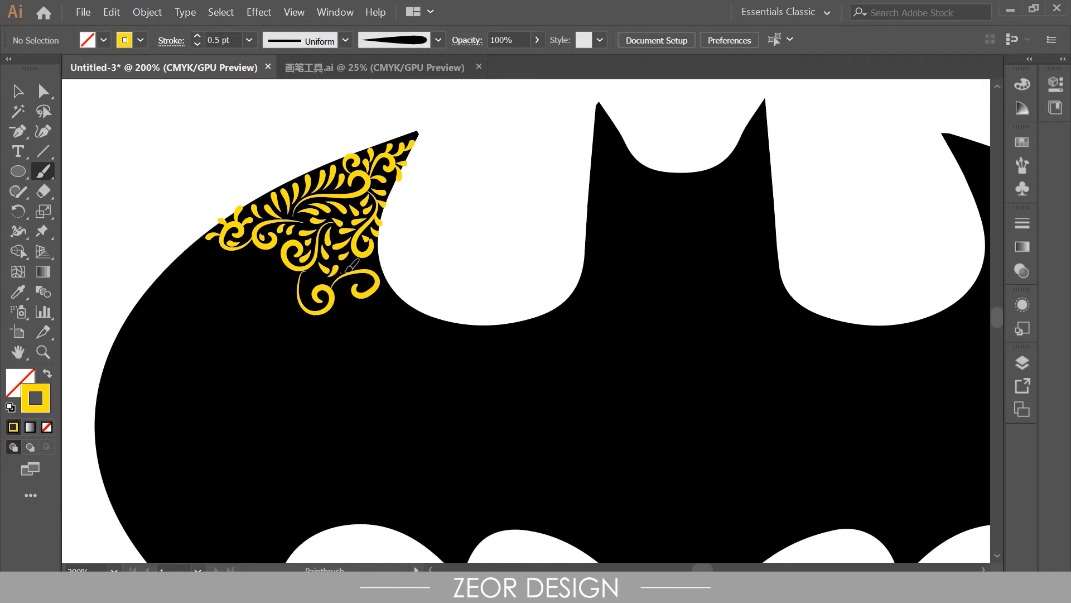
# Add leaf strokes around the lowest curls and paint two leafy curls extending toward the left wing's outer edge.
pyautogui.moveTo(382, 268)
pyautogui.mouseDown()
pyautogui.moveTo(393, 296)
pyautogui.moveTo(376, 293)
pyautogui.moveTo(370, 309)
pyautogui.moveTo(342, 305)
pyautogui.moveTo(275, 264)
pyautogui.moveTo(277, 249)
pyautogui.moveTo(365, 298)
pyautogui.moveTo(344, 308)
pyautogui.mouseUp()
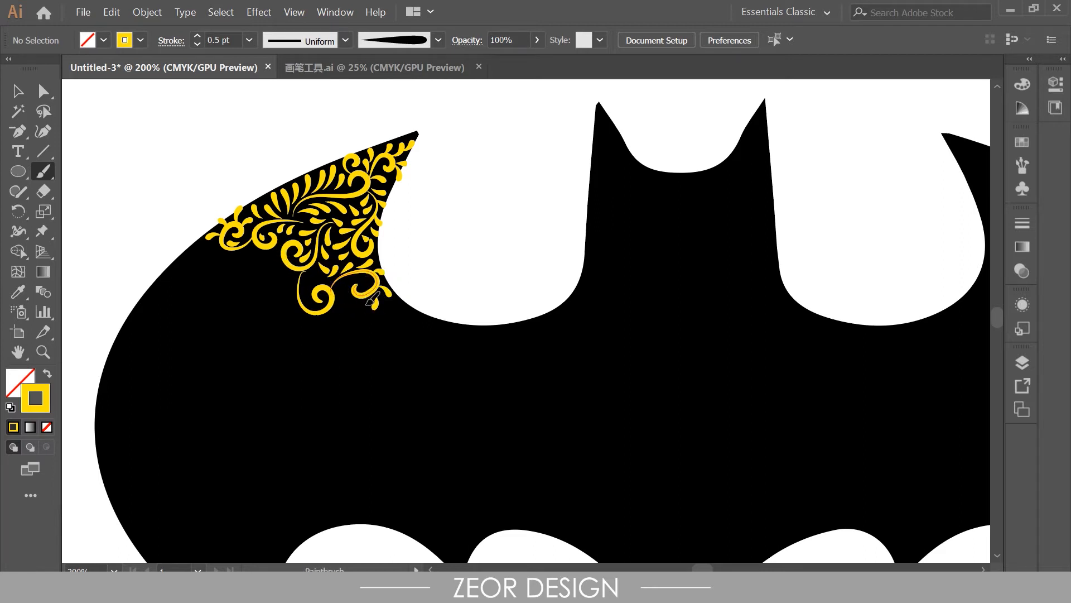
pyautogui.moveTo(335, 286)
pyautogui.mouseDown()
pyautogui.moveTo(352, 291)
pyautogui.moveTo(373, 275)
pyautogui.moveTo(368, 285)
pyautogui.mouseUp()
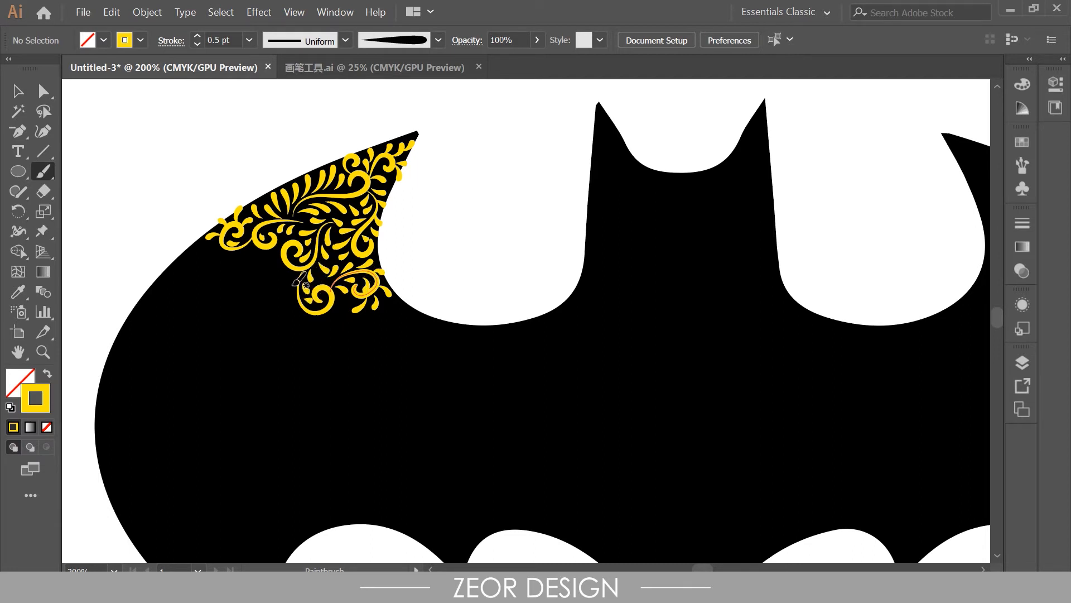
pyautogui.moveTo(249, 281); pyautogui.dragTo(248, 283)
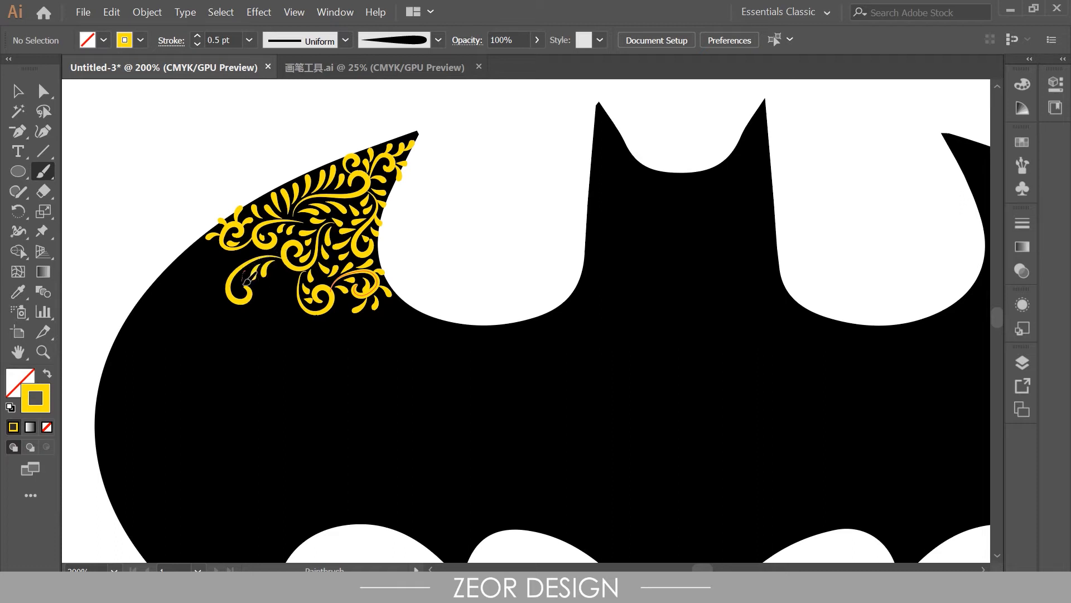
pyautogui.moveTo(254, 254)
pyautogui.mouseDown()
pyautogui.moveTo(214, 260)
pyautogui.moveTo(231, 272)
pyautogui.moveTo(208, 275)
pyautogui.moveTo(228, 286)
pyautogui.moveTo(195, 289)
pyautogui.mouseUp()
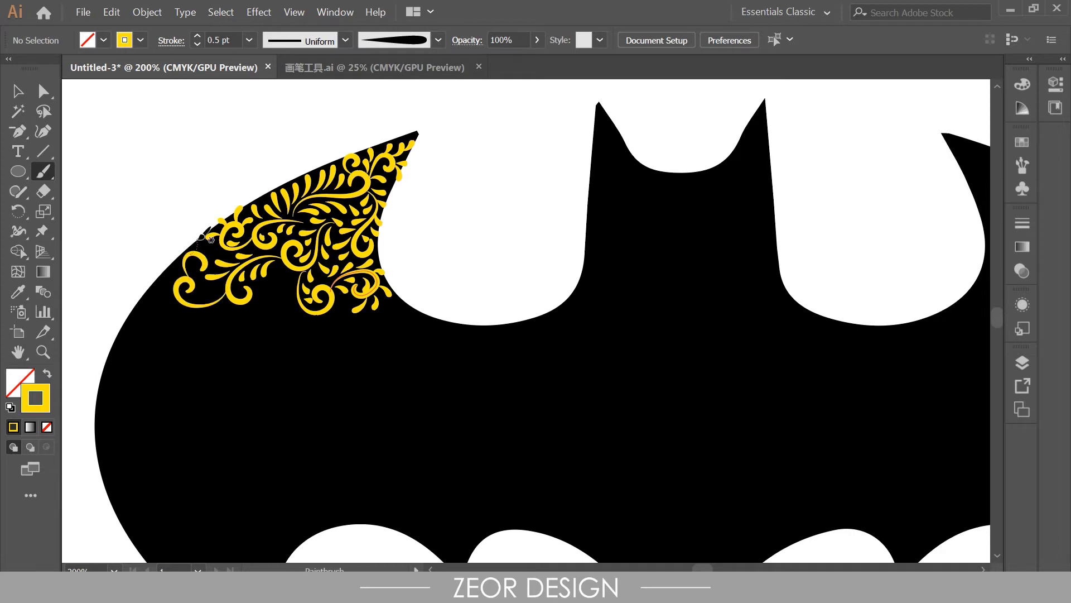
pyautogui.scroll(-1, 207, 254)
pyautogui.moveTo(202, 264); pyautogui.dragTo(194, 272)
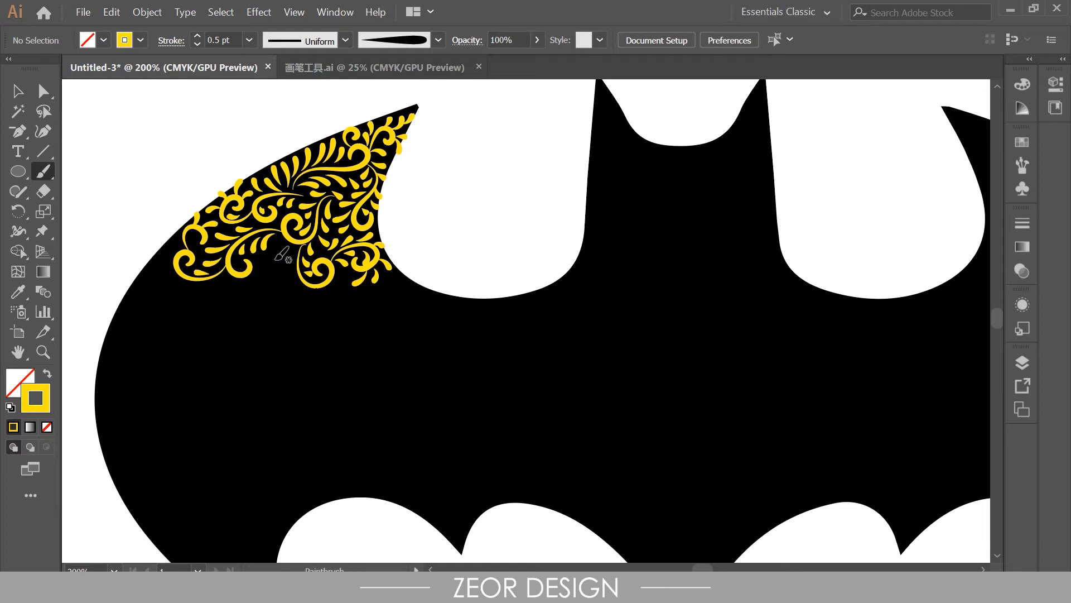
# Paint a leafy stem hanging below the left wing's central spiral and further strokes toward the wing's inner side.
pyautogui.moveTo(293, 290); pyautogui.dragTo(273, 280)
pyautogui.hotkey('ctrl', 'z')
pyautogui.moveTo(280, 240)
pyautogui.mouseDown()
pyautogui.moveTo(268, 323)
pyautogui.moveTo(265, 258)
pyautogui.moveTo(251, 313)
pyautogui.mouseUp()
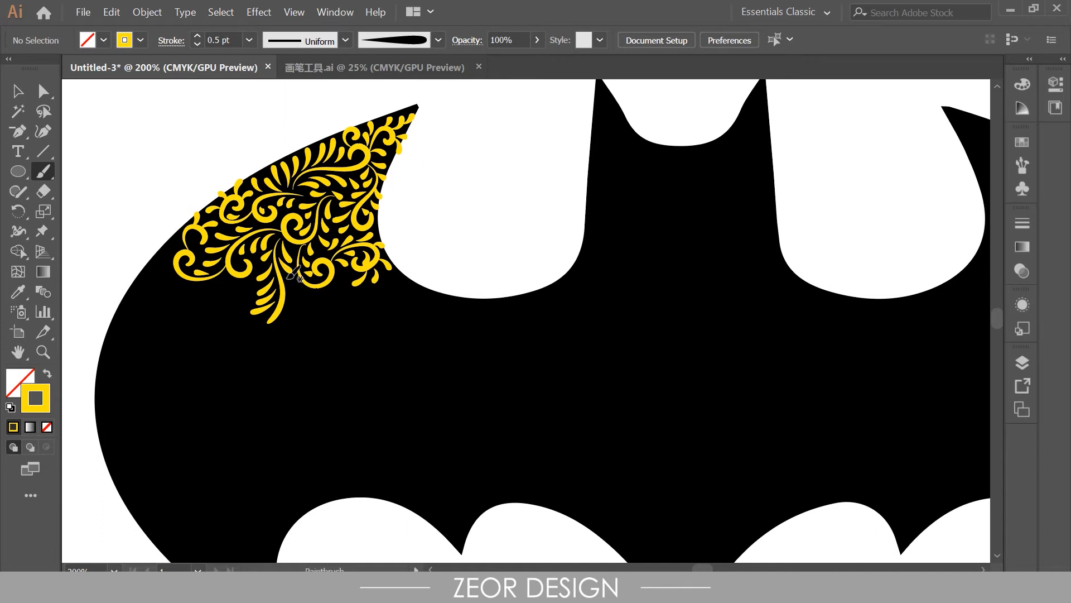
pyautogui.moveTo(288, 301); pyautogui.dragTo(301, 316)
pyautogui.moveTo(378, 320)
pyautogui.mouseDown()
pyautogui.moveTo(372, 308)
pyautogui.moveTo(398, 305)
pyautogui.mouseUp()
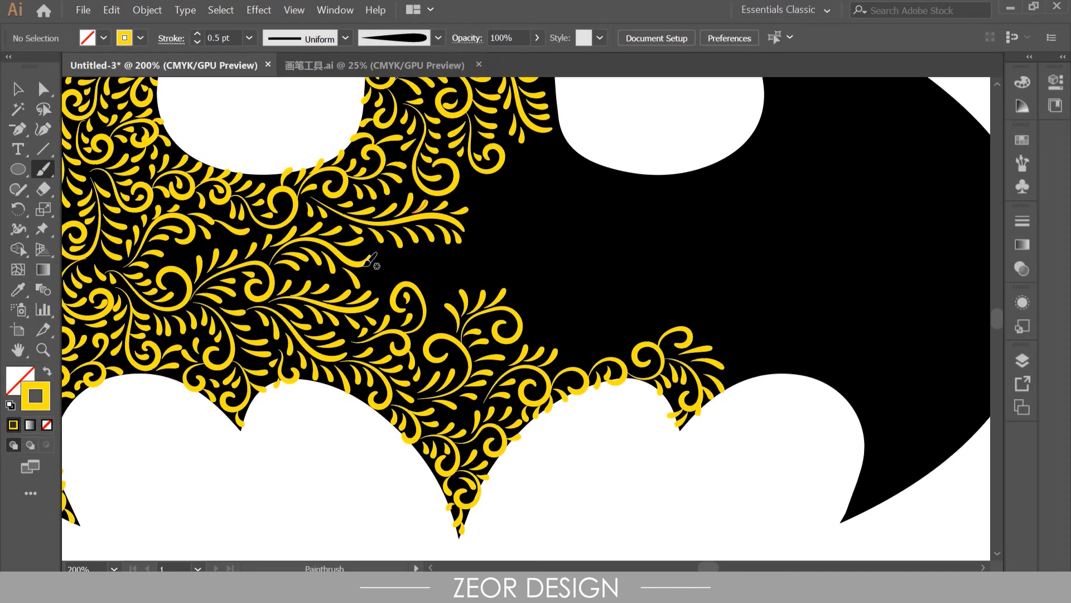
# Paint curls with leaf strokes extending from the finished ornament into the centre of the bat's body.
pyautogui.moveTo(401, 271)
pyautogui.mouseDown()
pyautogui.moveTo(447, 267)
pyautogui.moveTo(390, 278)
pyautogui.moveTo(403, 273)
pyautogui.moveTo(389, 266)
pyautogui.moveTo(415, 255)
pyautogui.moveTo(413, 278)
pyautogui.moveTo(442, 279)
pyautogui.moveTo(428, 274)
pyautogui.moveTo(441, 292)
pyautogui.moveTo(428, 285)
pyautogui.moveTo(507, 258)
pyautogui.mouseUp()
pyautogui.hotkey('ctrl', 'z')
pyautogui.hotkey('ctrl', 'z')
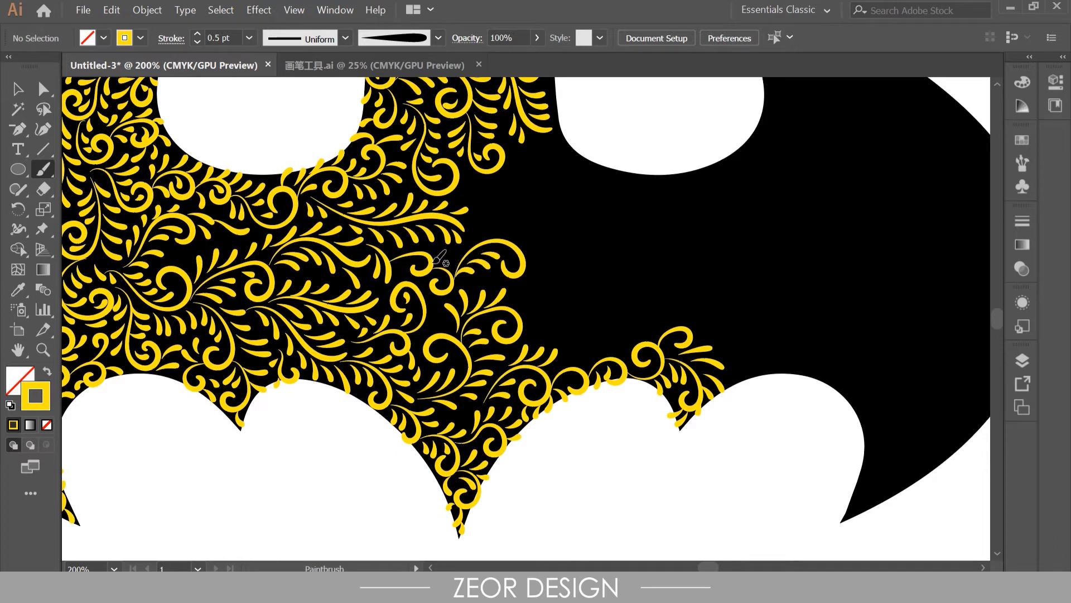
# Paint leafy curls below the bat's right ear and a large spiral sweeping from them toward the right wing.
pyautogui.moveTo(494, 208)
pyautogui.mouseDown()
pyautogui.moveTo(454, 248)
pyautogui.moveTo(365, 282)
pyautogui.moveTo(365, 293)
pyautogui.moveTo(359, 273)
pyautogui.moveTo(356, 295)
pyautogui.mouseUp()
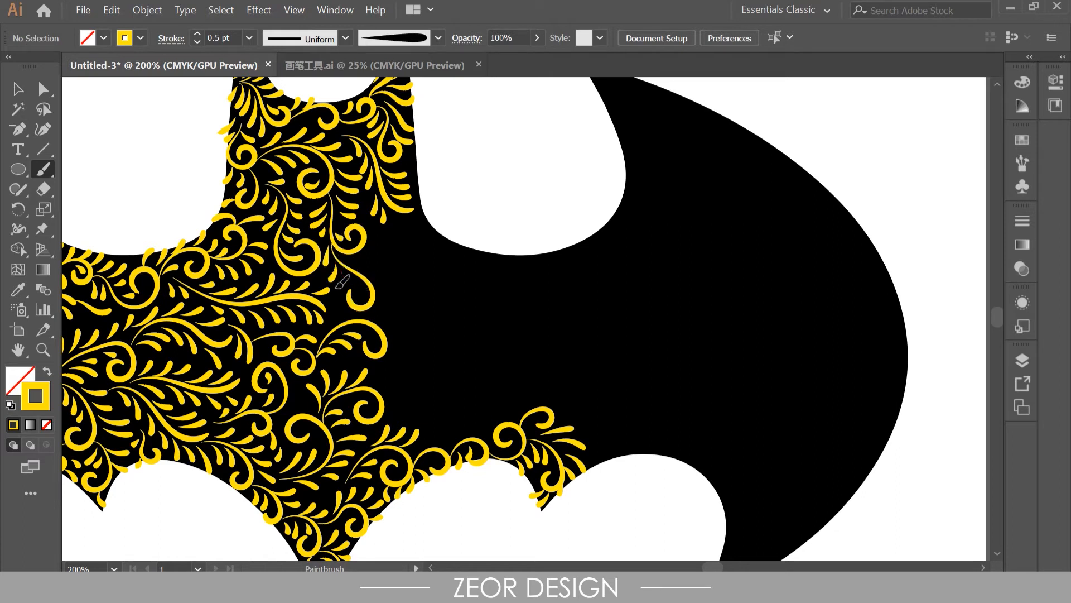
pyautogui.moveTo(361, 269)
pyautogui.mouseDown()
pyautogui.moveTo(389, 282)
pyautogui.moveTo(382, 299)
pyautogui.moveTo(376, 291)
pyautogui.moveTo(400, 320)
pyautogui.moveTo(460, 270)
pyautogui.moveTo(454, 292)
pyautogui.moveTo(421, 240)
pyautogui.moveTo(386, 259)
pyautogui.moveTo(411, 251)
pyautogui.mouseUp()
pyautogui.moveTo(414, 234)
pyautogui.mouseDown()
pyautogui.moveTo(427, 227)
pyautogui.moveTo(417, 227)
pyautogui.moveTo(439, 247)
pyautogui.mouseUp()
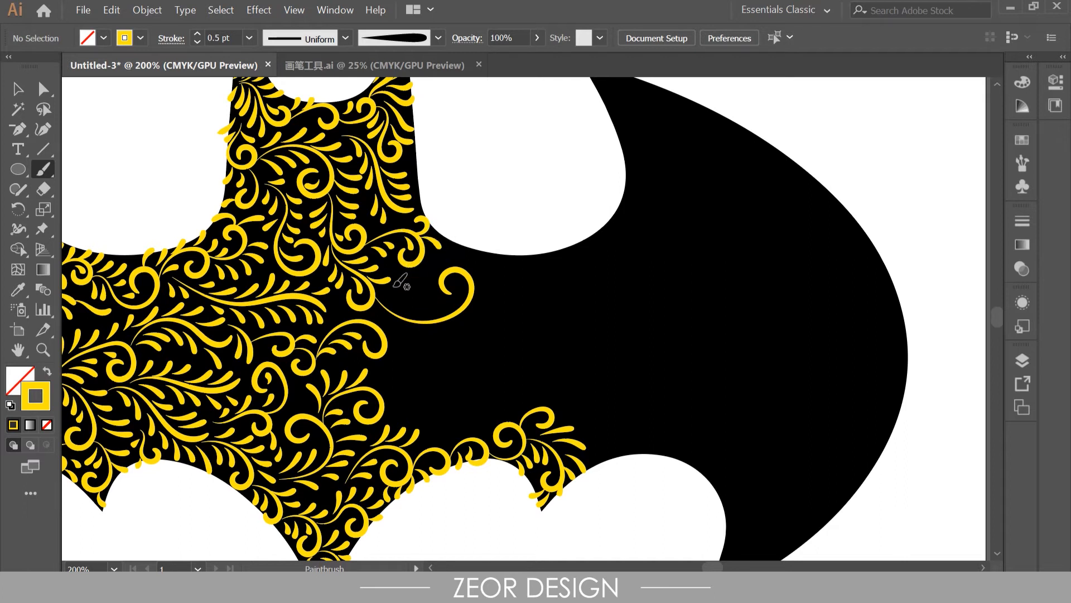
# Paint rows of leaf strokes along both sides of the large spiral's stem.
pyautogui.moveTo(394, 309); pyautogui.dragTo(429, 294)
pyautogui.moveTo(410, 316); pyautogui.dragTo(443, 302)
pyautogui.moveTo(376, 315); pyautogui.dragTo(391, 329)
pyautogui.moveTo(392, 318); pyautogui.dragTo(398, 341)
pyautogui.moveTo(409, 329)
pyautogui.mouseDown()
pyautogui.moveTo(419, 351)
pyautogui.moveTo(454, 350)
pyautogui.mouseUp()
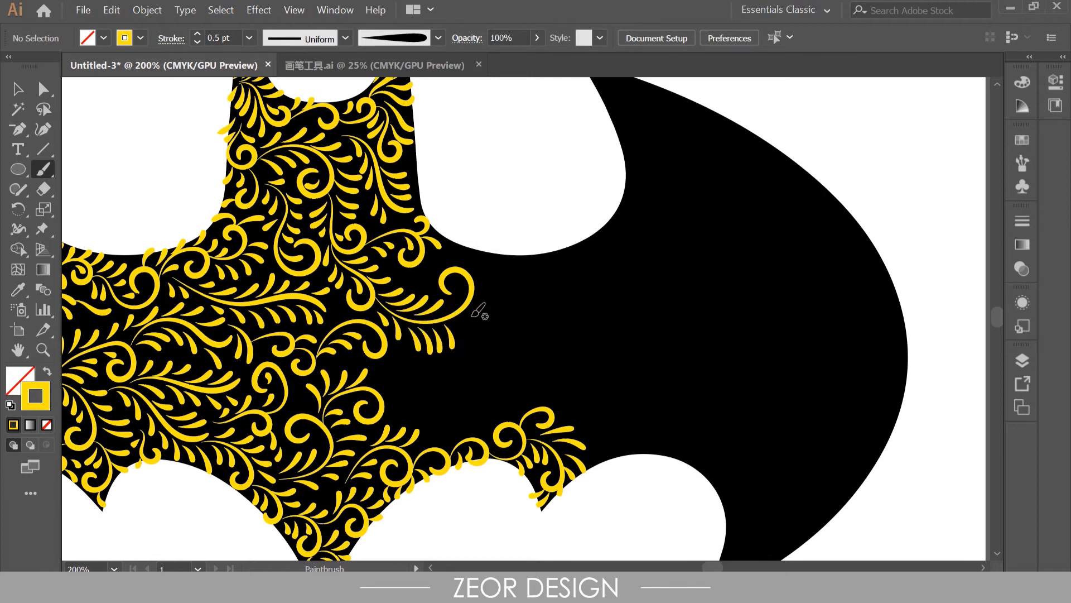
# Paint a leafy spiral branching outward from the large one and small curls along the hollow between right ear and wing.
pyautogui.moveTo(541, 322); pyautogui.dragTo(539, 320)
pyautogui.moveTo(460, 310)
pyautogui.mouseDown()
pyautogui.moveTo(479, 341)
pyautogui.moveTo(491, 327)
pyautogui.mouseUp()
pyautogui.moveTo(486, 290)
pyautogui.mouseDown()
pyautogui.moveTo(495, 307)
pyautogui.moveTo(546, 313)
pyautogui.mouseUp()
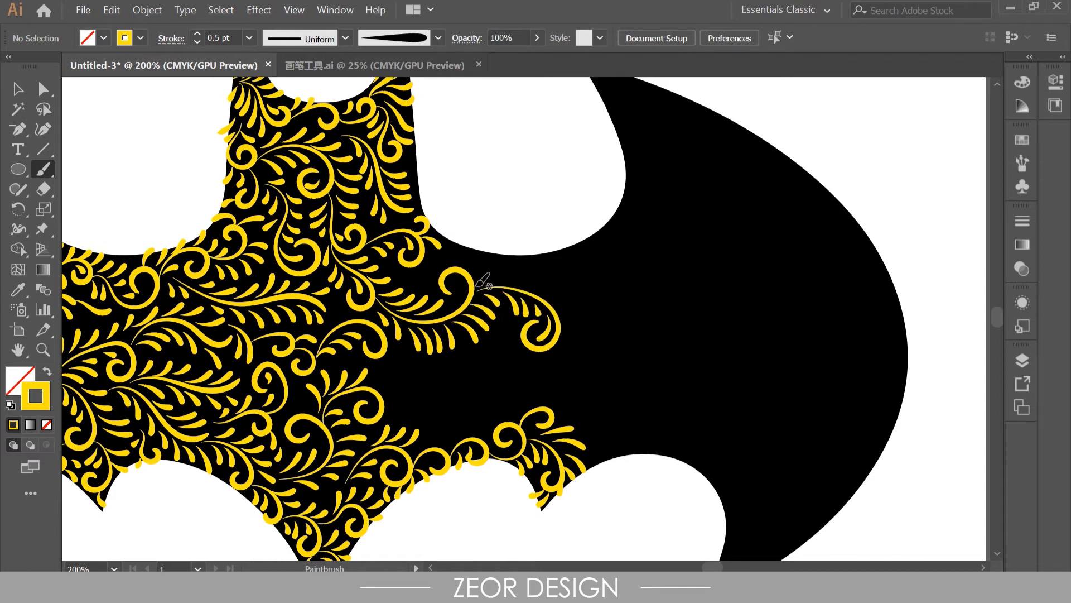
pyautogui.moveTo(484, 269)
pyautogui.mouseDown()
pyautogui.moveTo(542, 275)
pyautogui.moveTo(500, 287)
pyautogui.moveTo(531, 275)
pyautogui.moveTo(505, 261)
pyautogui.moveTo(542, 270)
pyautogui.mouseUp()
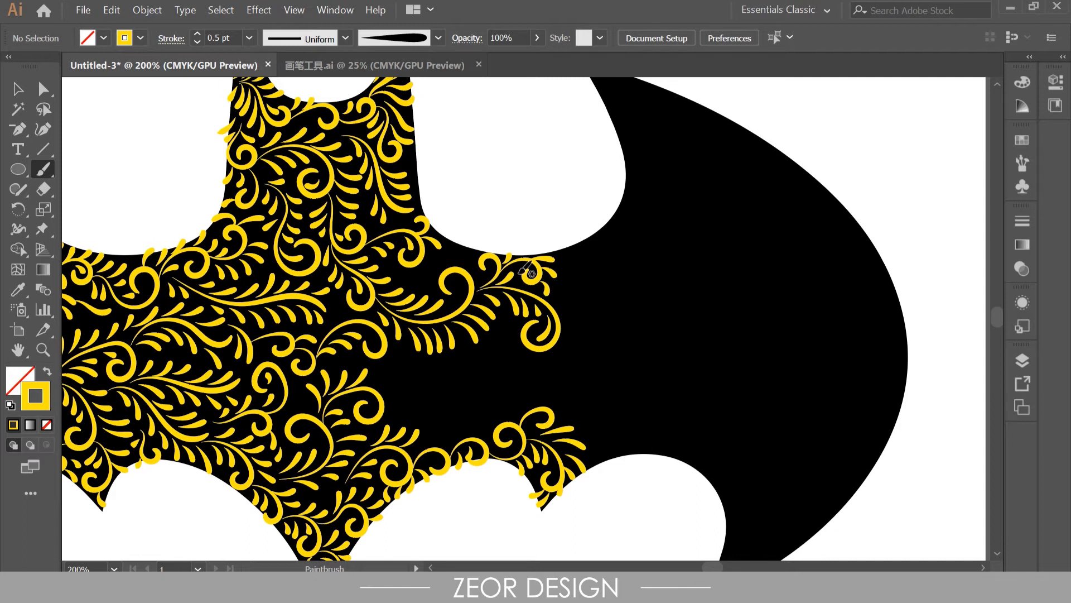
pyautogui.moveTo(465, 247); pyautogui.dragTo(479, 275)
# Paint a small leafy curl in the lower middle of the body and a larger spiral growing out of it.
pyautogui.scroll(-3, 411, 342)
pyautogui.hscroll(1, 411, 342)
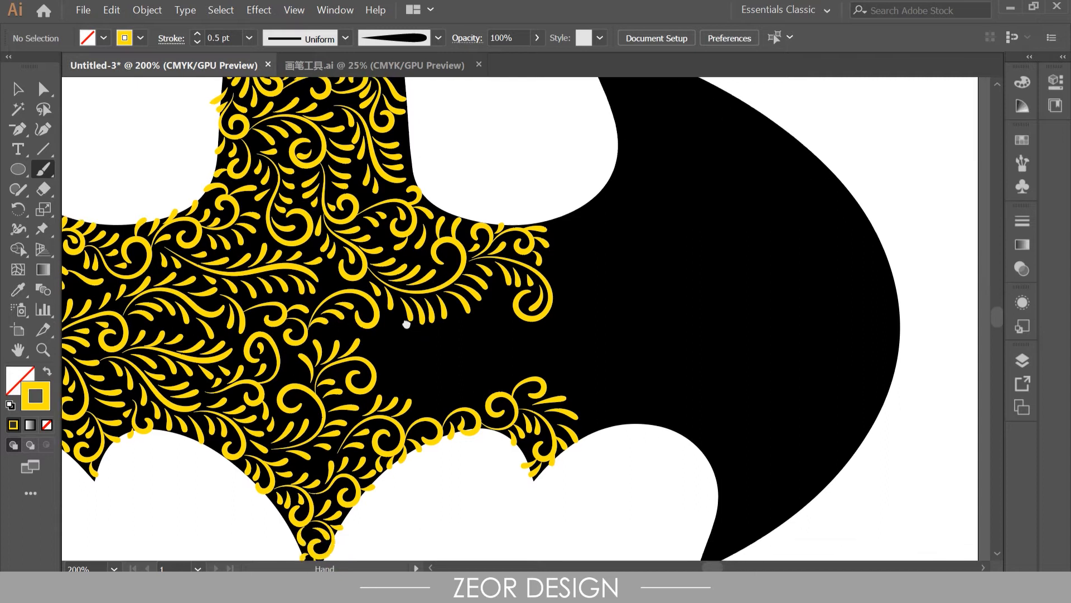
pyautogui.moveTo(362, 285); pyautogui.dragTo(366, 298)
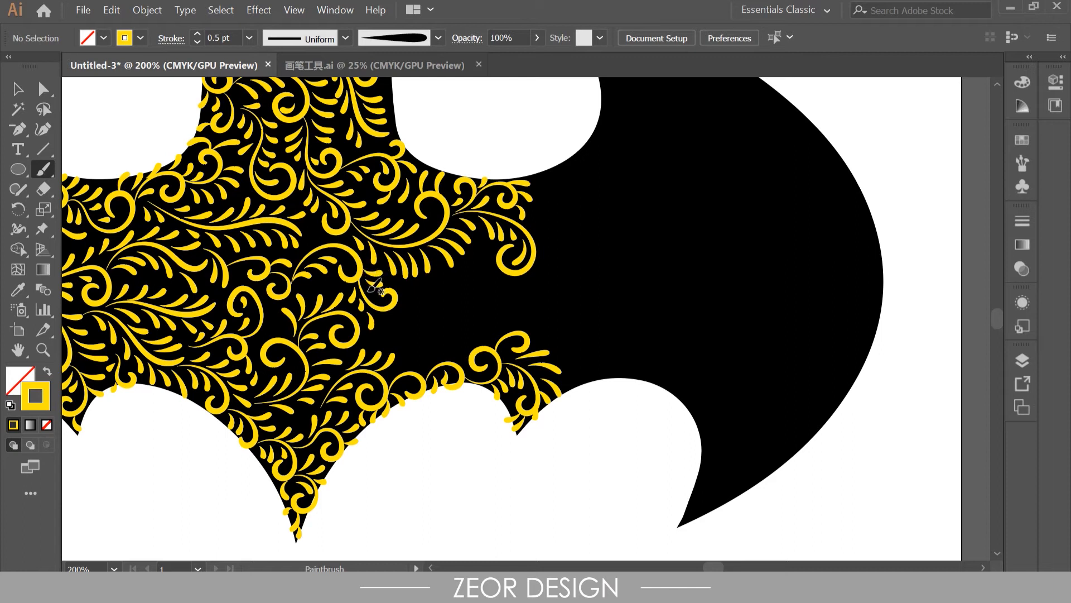
pyautogui.moveTo(438, 356); pyautogui.dragTo(429, 333)
pyautogui.hotkey('ctrl', 'z')
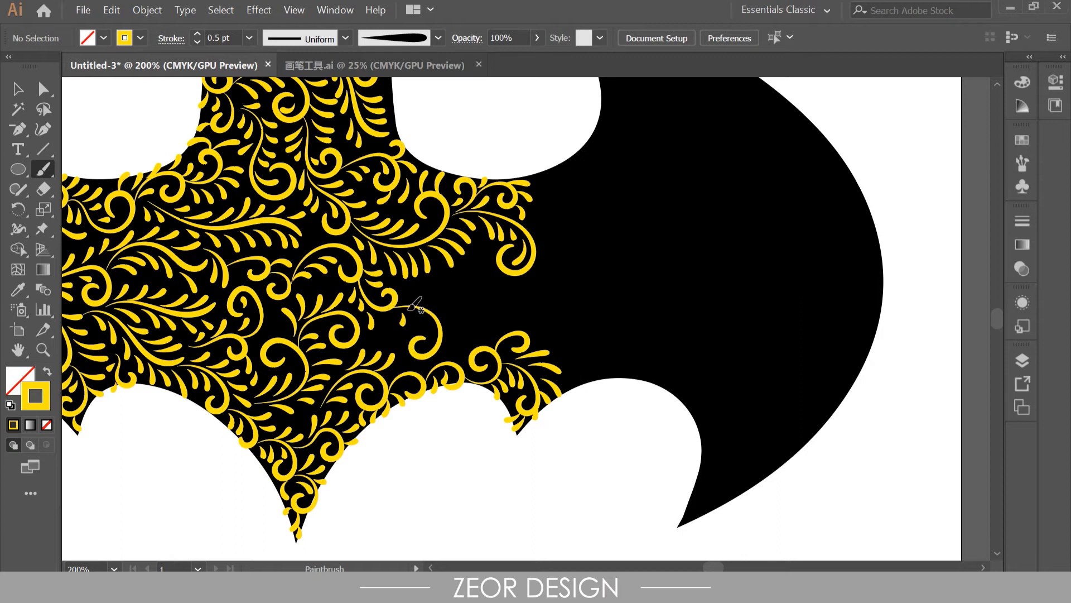
# Add leaf strokes to the new spiral and paint leafy curls beside it up to the upper branch.
pyautogui.moveTo(417, 281)
pyautogui.mouseDown()
pyautogui.moveTo(435, 276)
pyautogui.moveTo(453, 304)
pyautogui.moveTo(469, 297)
pyautogui.mouseUp()
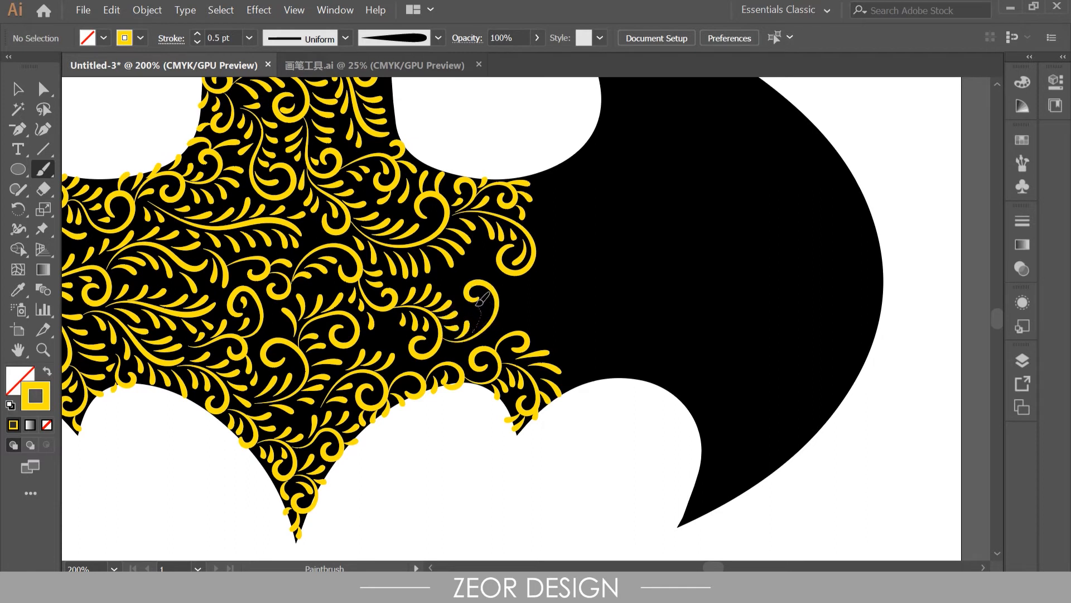
pyautogui.moveTo(448, 342)
pyautogui.mouseDown()
pyautogui.moveTo(453, 357)
pyautogui.moveTo(484, 344)
pyautogui.mouseUp()
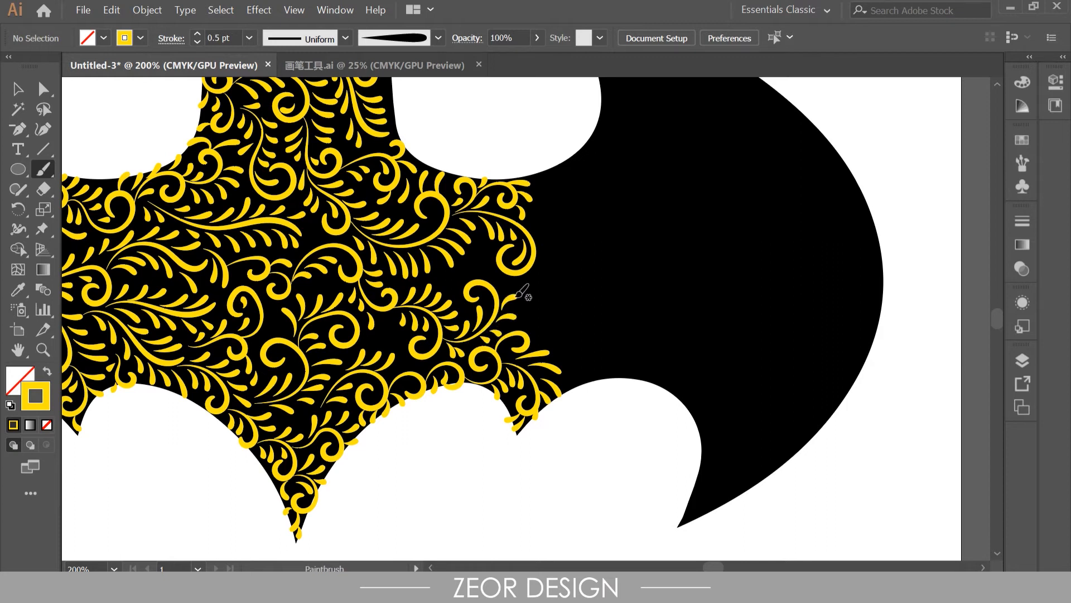
pyautogui.moveTo(473, 281); pyautogui.dragTo(490, 247)
pyautogui.moveTo(467, 291); pyautogui.dragTo(444, 283)
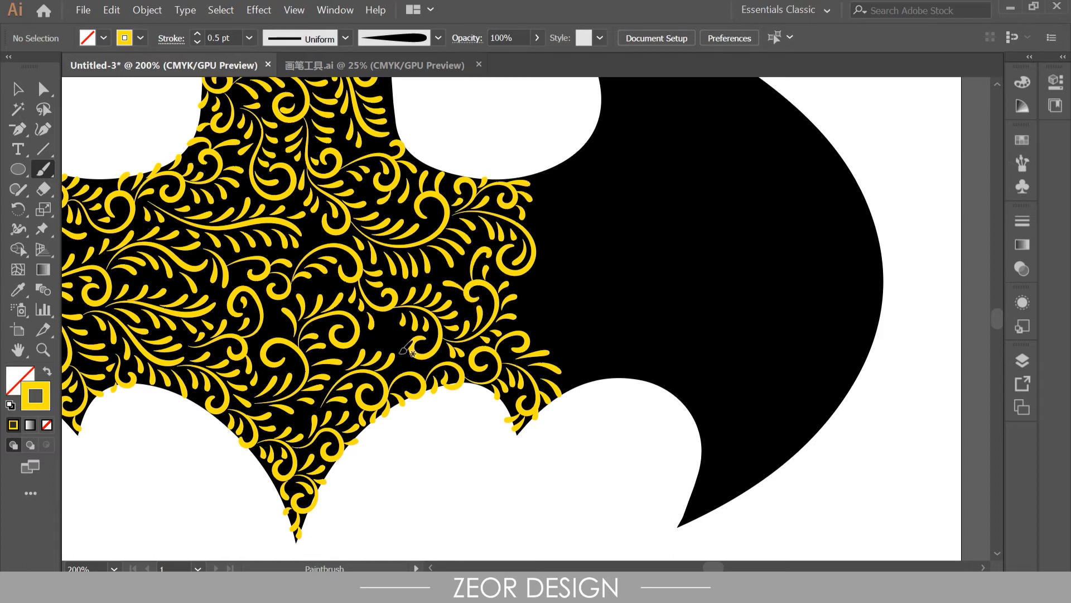
# Fill the gaps around the lower-middle spiral with a small curl and short leaf strokes.
pyautogui.moveTo(380, 313)
pyautogui.mouseDown()
pyautogui.moveTo(370, 342)
pyautogui.moveTo(413, 348)
pyautogui.moveTo(404, 338)
pyautogui.moveTo(417, 369)
pyautogui.moveTo(402, 372)
pyautogui.moveTo(359, 341)
pyautogui.moveTo(381, 349)
pyautogui.mouseUp()
pyautogui.hotkey('ctrl', 'z')
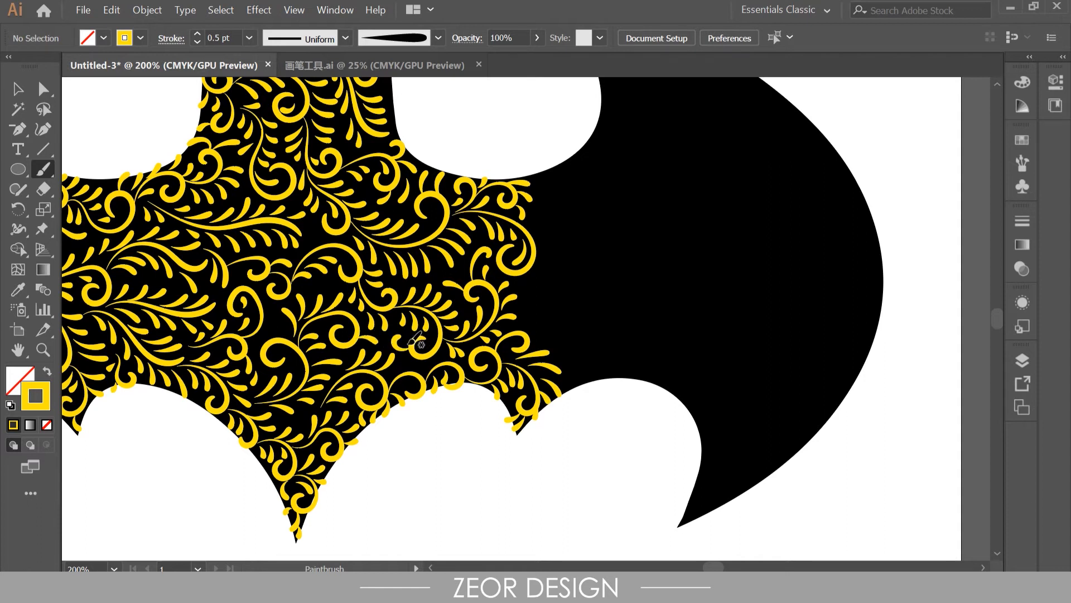
pyautogui.moveTo(277, 327); pyautogui.dragTo(270, 335)
# Paint a large spiral with leaf strokes into the right wing and a second curl branching up to the hollow's edge.
pyautogui.moveTo(453, 317); pyautogui.dragTo(299, 395)
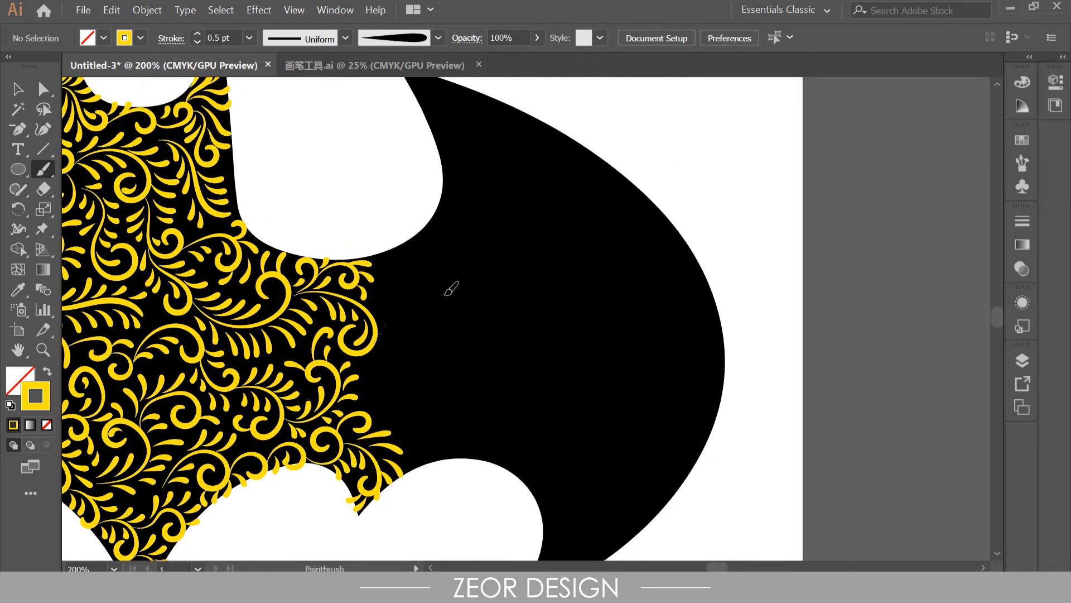
pyautogui.moveTo(489, 311); pyautogui.dragTo(487, 314)
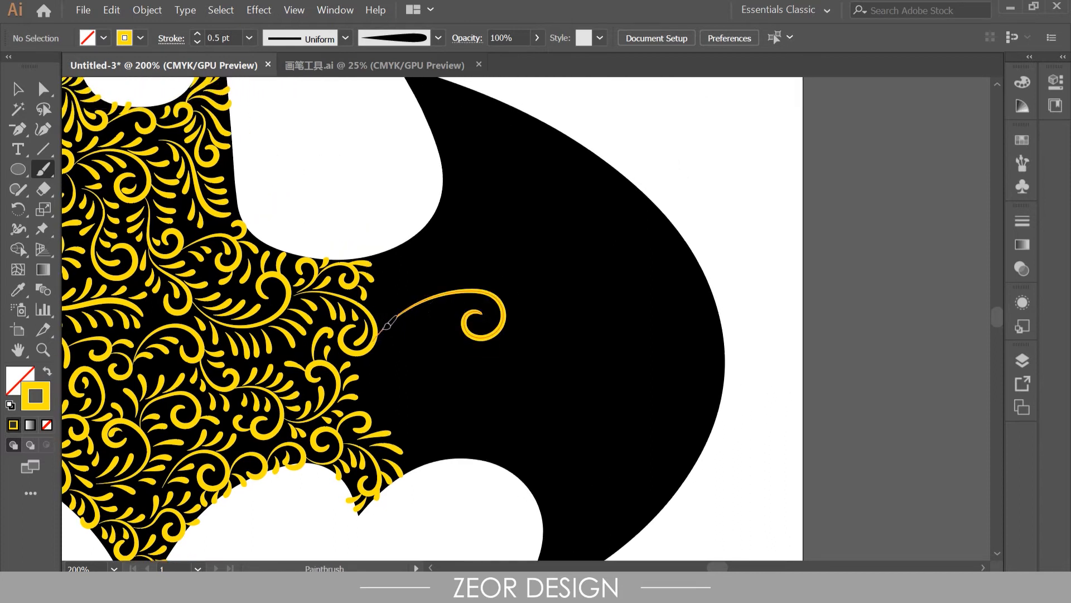
pyautogui.moveTo(410, 272); pyautogui.dragTo(411, 271)
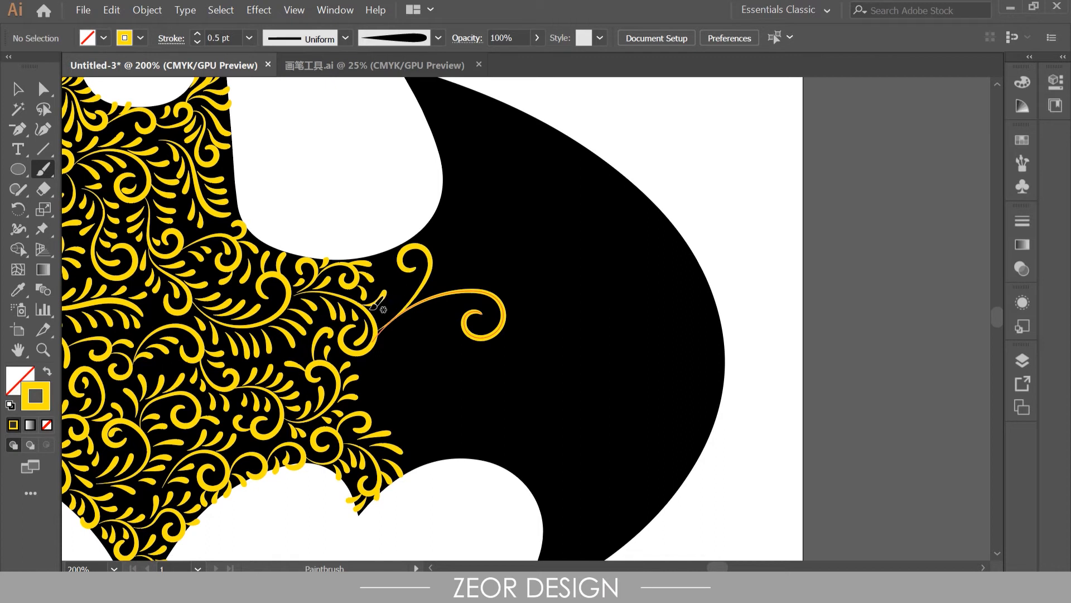
pyautogui.moveTo(393, 312)
pyautogui.mouseDown()
pyautogui.moveTo(387, 344)
pyautogui.moveTo(417, 333)
pyautogui.moveTo(417, 296)
pyautogui.moveTo(428, 297)
pyautogui.moveTo(381, 333)
pyautogui.moveTo(424, 325)
pyautogui.moveTo(411, 312)
pyautogui.moveTo(441, 330)
pyautogui.mouseUp()
pyautogui.moveTo(427, 308)
pyautogui.mouseDown()
pyautogui.moveTo(450, 324)
pyautogui.moveTo(466, 310)
pyautogui.moveTo(488, 313)
pyautogui.mouseUp()
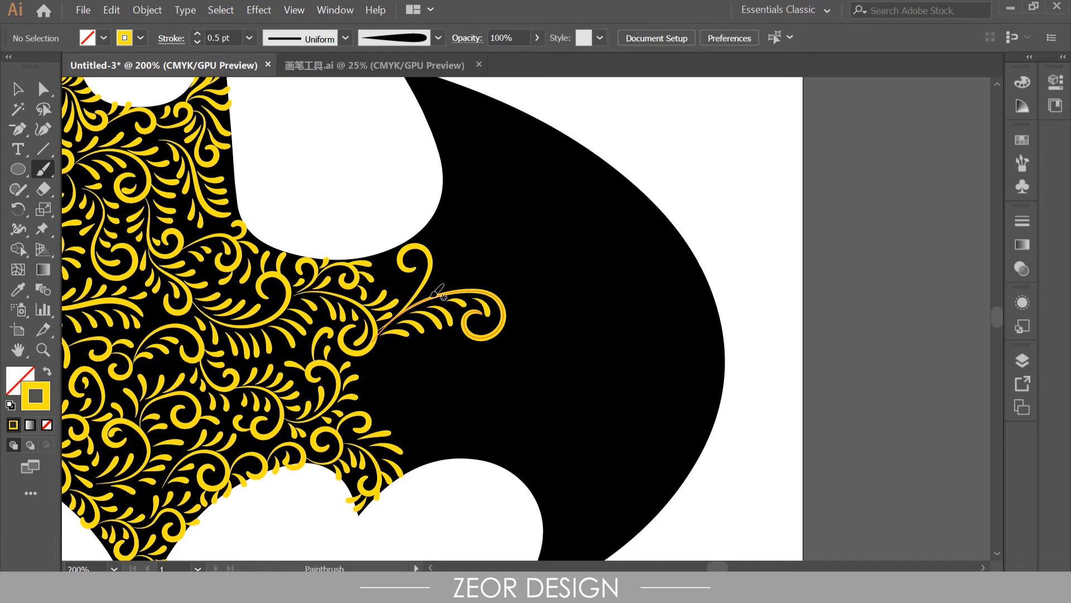
# Paint a small curl up the hollow's outer edge and leaf strokes around the upward branching curl.
pyautogui.moveTo(452, 280)
pyautogui.mouseDown()
pyautogui.moveTo(438, 205)
pyautogui.moveTo(438, 240)
pyautogui.moveTo(445, 201)
pyautogui.mouseUp()
pyautogui.hotkey('ctrl', 'z')
pyautogui.moveTo(402, 256)
pyautogui.mouseDown()
pyautogui.moveTo(383, 272)
pyautogui.moveTo(400, 275)
pyautogui.moveTo(397, 267)
pyautogui.moveTo(406, 288)
pyautogui.mouseUp()
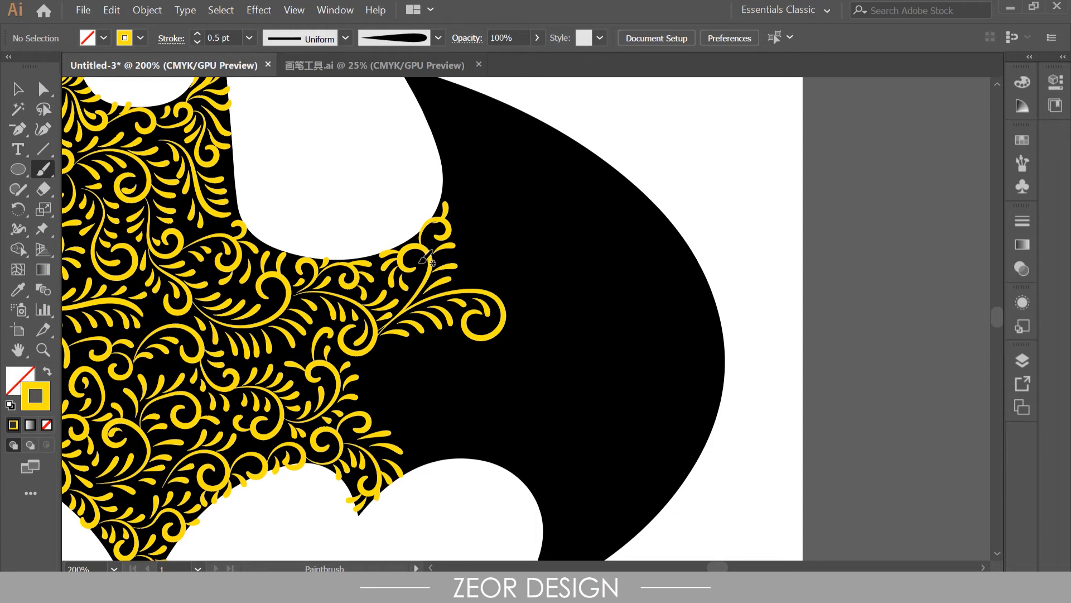
# Paint a curl with leaf strokes below the right wing's large spiral and a leafy branch toward the lower edge.
pyautogui.moveTo(423, 395)
pyautogui.mouseDown()
pyautogui.moveTo(366, 361)
pyautogui.moveTo(377, 349)
pyautogui.moveTo(394, 355)
pyautogui.moveTo(375, 359)
pyautogui.moveTo(392, 375)
pyautogui.mouseUp()
pyautogui.moveTo(363, 361); pyautogui.dragTo(361, 376)
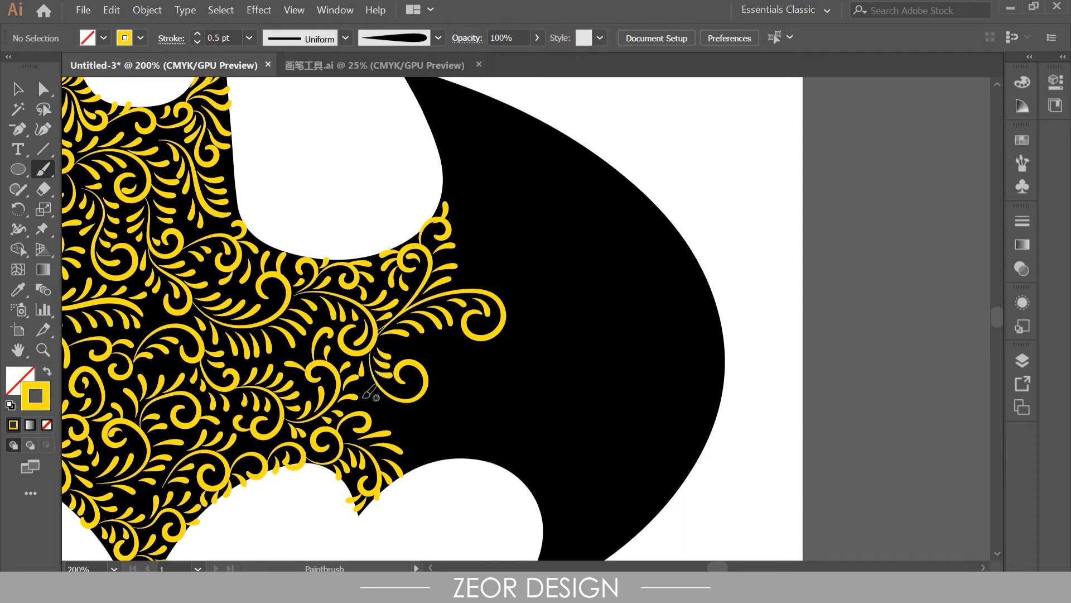
pyautogui.moveTo(430, 460); pyautogui.dragTo(436, 462)
pyautogui.hotkey('ctrl', 'z')
pyautogui.moveTo(368, 382)
pyautogui.mouseDown()
pyautogui.moveTo(452, 453)
pyautogui.moveTo(452, 415)
pyautogui.moveTo(400, 421)
pyautogui.moveTo(420, 441)
pyautogui.moveTo(420, 467)
pyautogui.mouseUp()
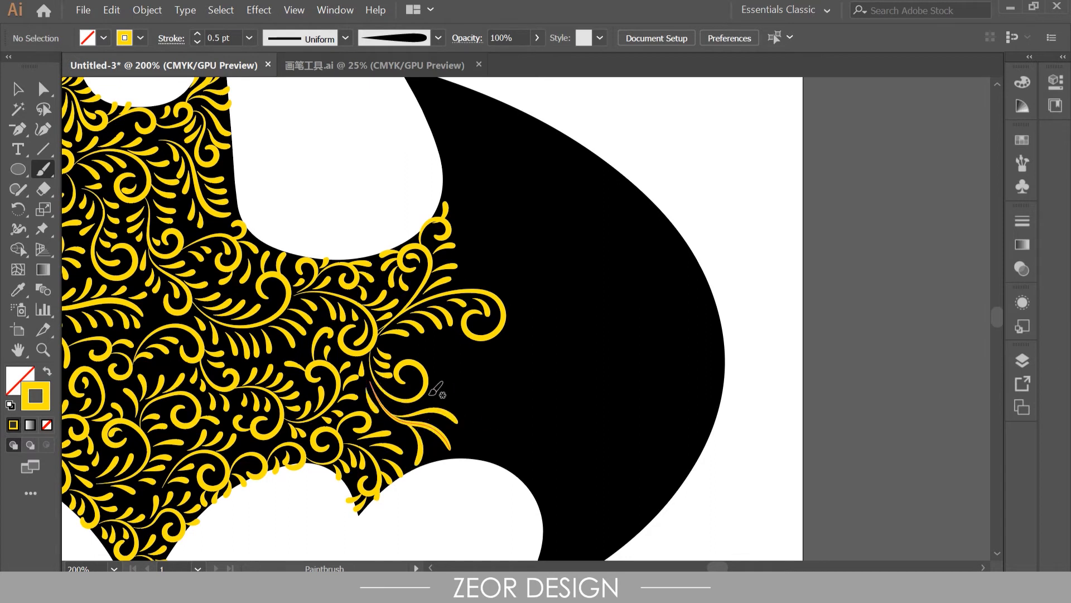
# Paint a leafy spiral growing out of the lower curl and a small curl linking it to the wing's lower edge.
pyautogui.moveTo(480, 374); pyautogui.dragTo(482, 405)
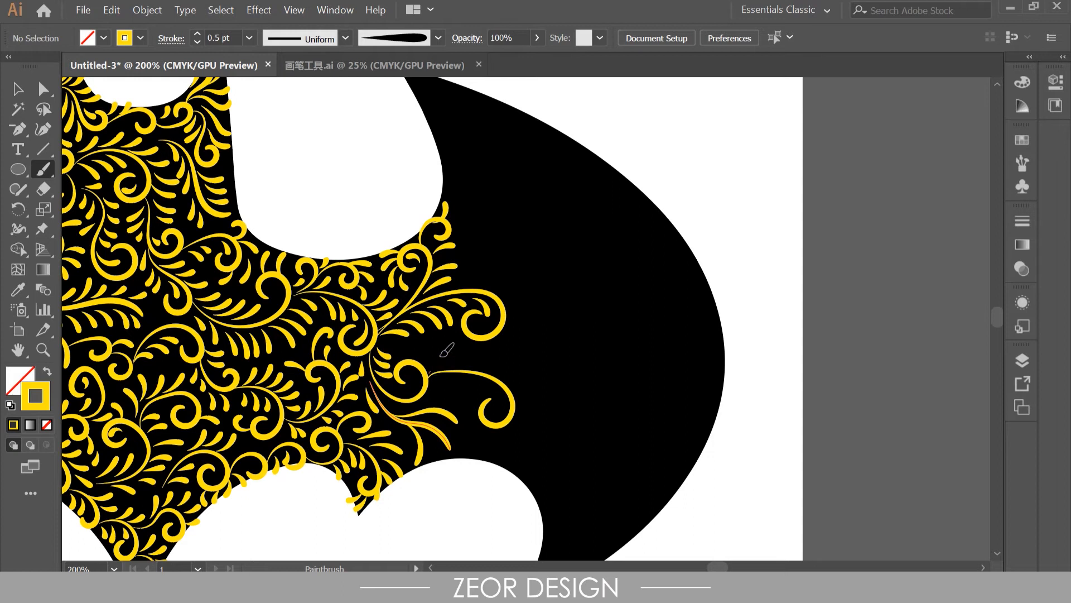
pyautogui.moveTo(455, 357); pyautogui.dragTo(456, 350)
pyautogui.moveTo(458, 371)
pyautogui.mouseDown()
pyautogui.moveTo(471, 350)
pyautogui.moveTo(527, 370)
pyautogui.mouseUp()
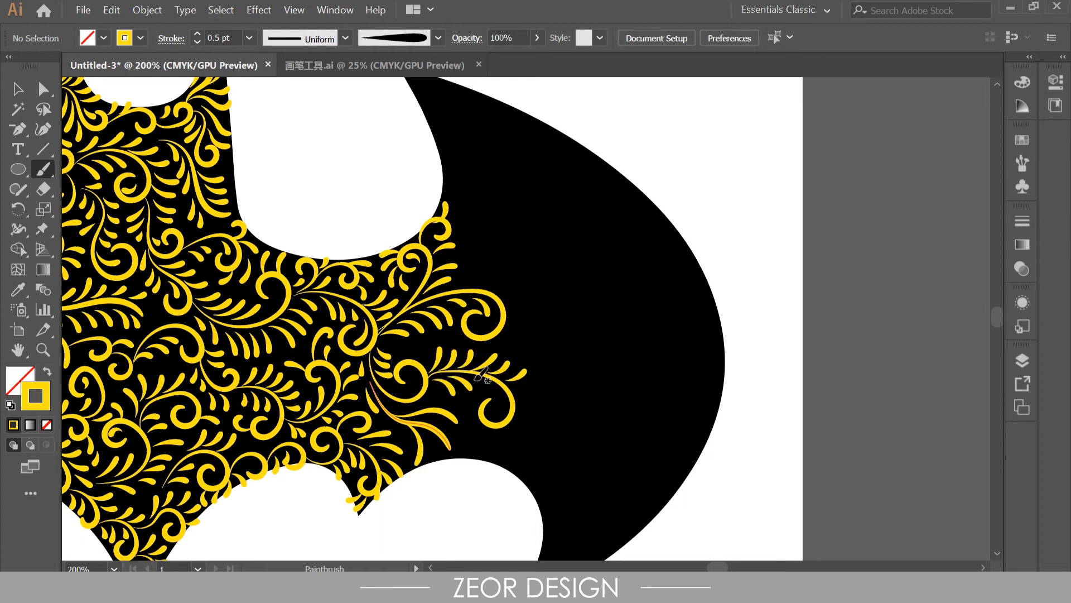
pyautogui.moveTo(497, 408); pyautogui.dragTo(479, 446)
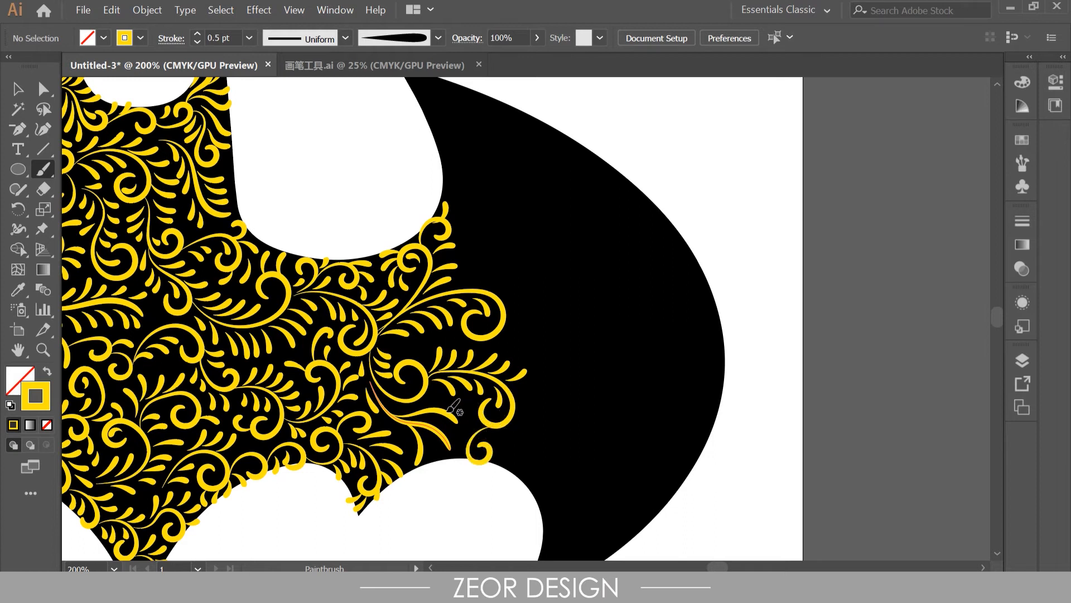
pyautogui.moveTo(470, 456); pyautogui.dragTo(432, 459)
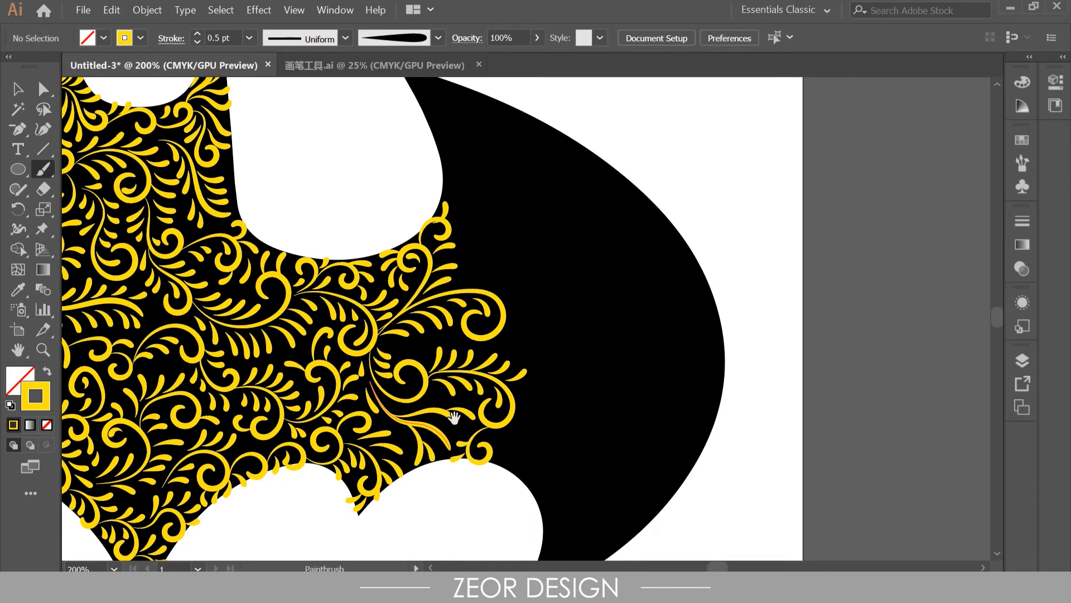
# Paint two small curls with leaf strokes along the scalloped lower edge toward the right wing's bottom tip.
pyautogui.moveTo(457, 424); pyautogui.dragTo(422, 324)
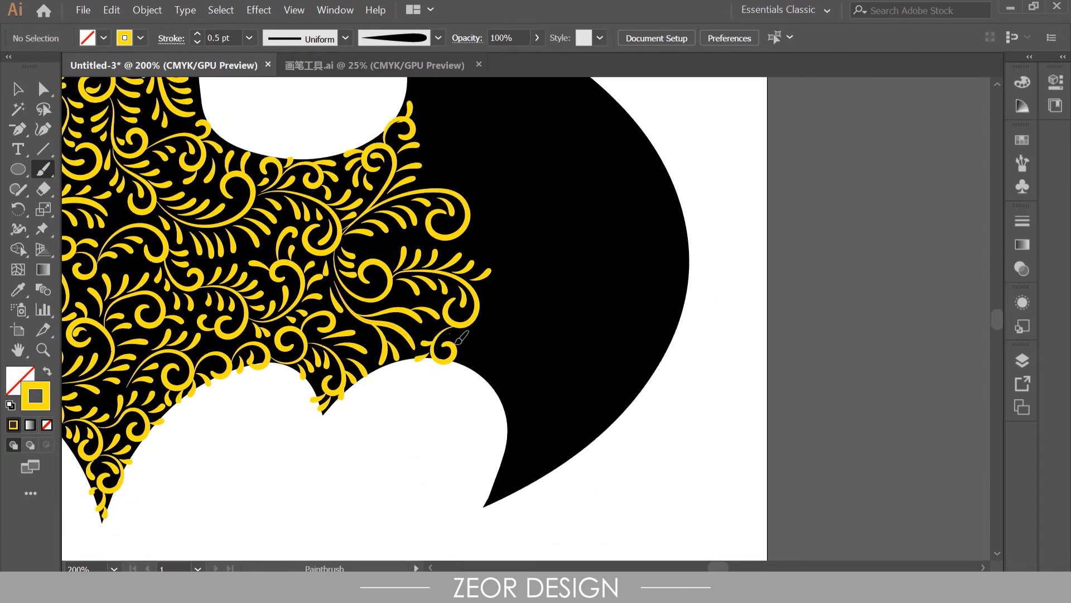
pyautogui.moveTo(504, 381); pyautogui.dragTo(489, 368)
pyautogui.hotkey('ctrl', 'z')
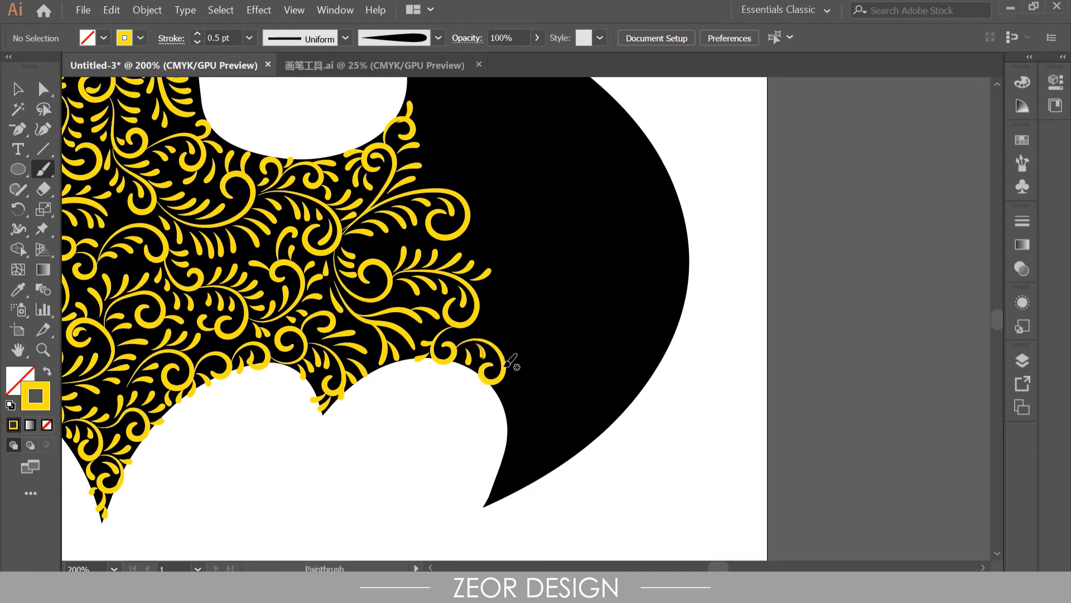
pyautogui.moveTo(505, 371); pyautogui.dragTo(527, 391)
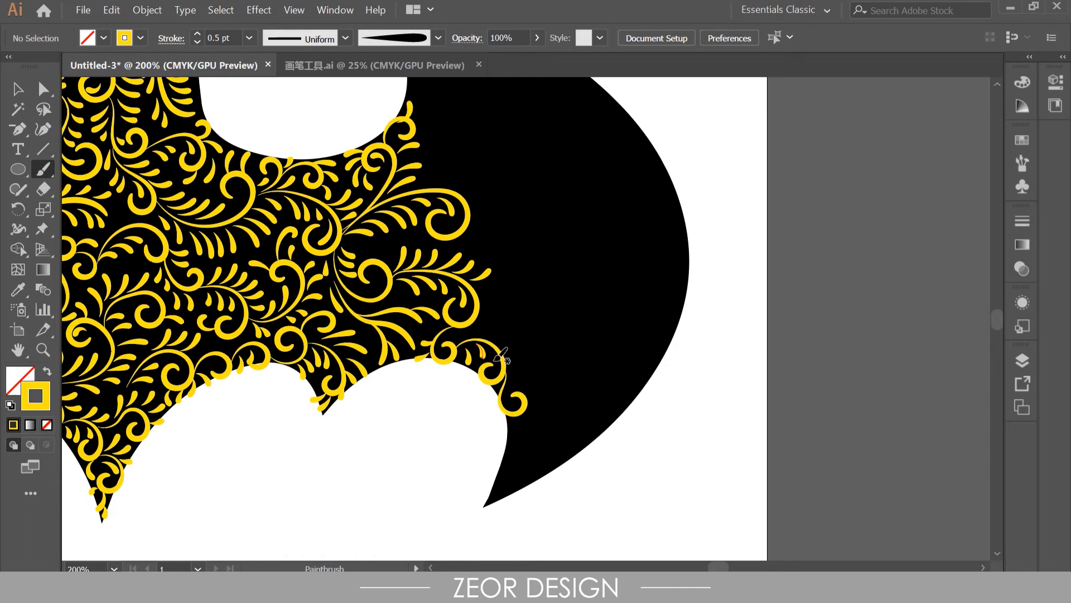
pyautogui.moveTo(503, 327)
pyautogui.mouseDown()
pyautogui.moveTo(534, 358)
pyautogui.moveTo(524, 380)
pyautogui.mouseUp()
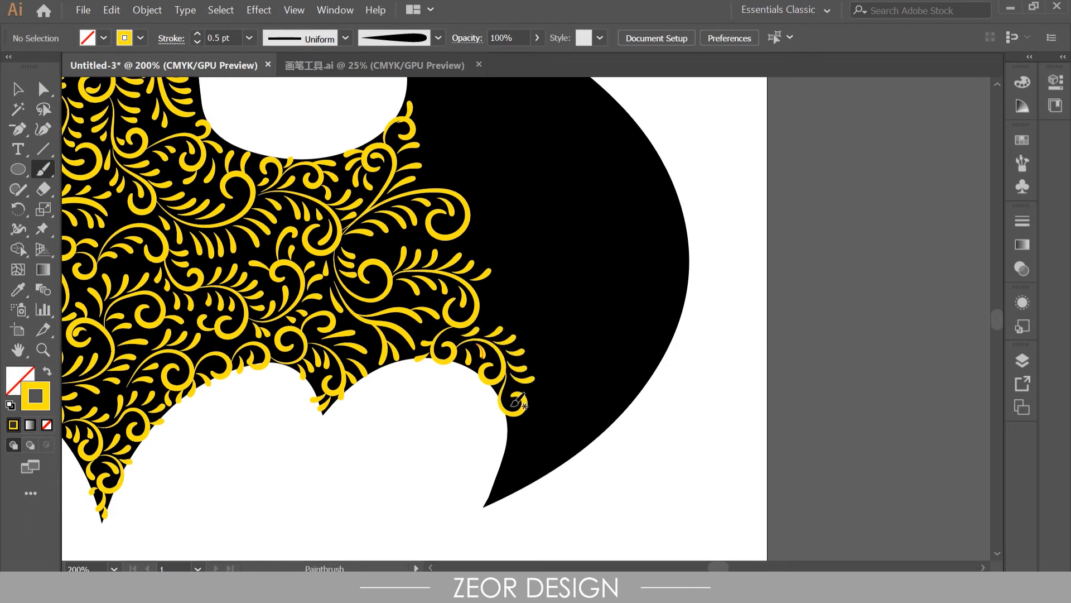
# Paint two small curls with leaf strokes down the inner edge into the right wing's bottom tip.
pyautogui.scroll(-2, 519, 362)
pyautogui.moveTo(499, 387); pyautogui.dragTo(492, 403)
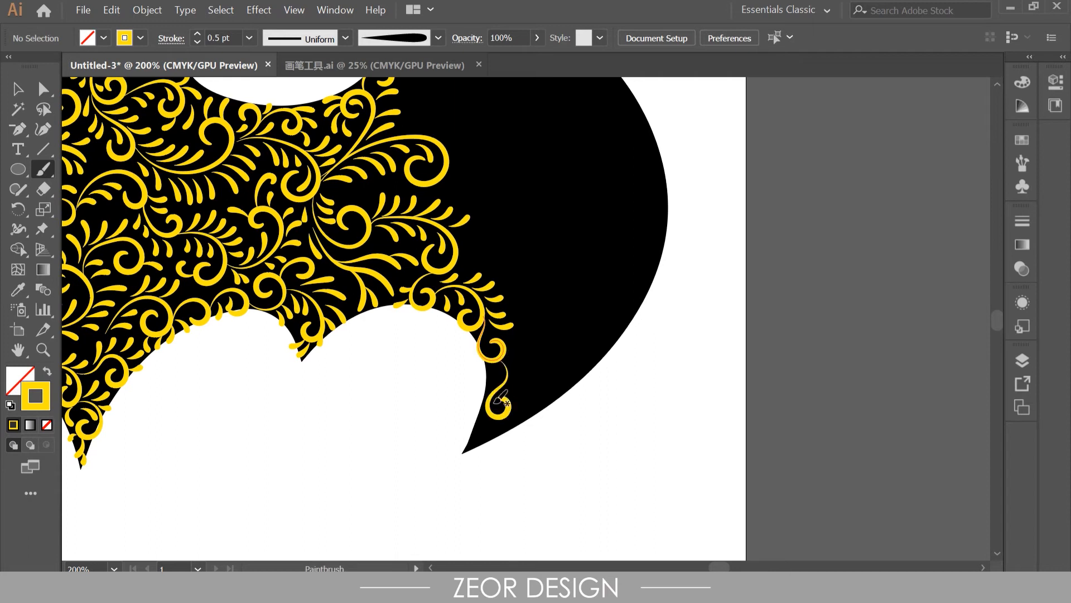
pyautogui.moveTo(475, 434); pyautogui.dragTo(476, 438)
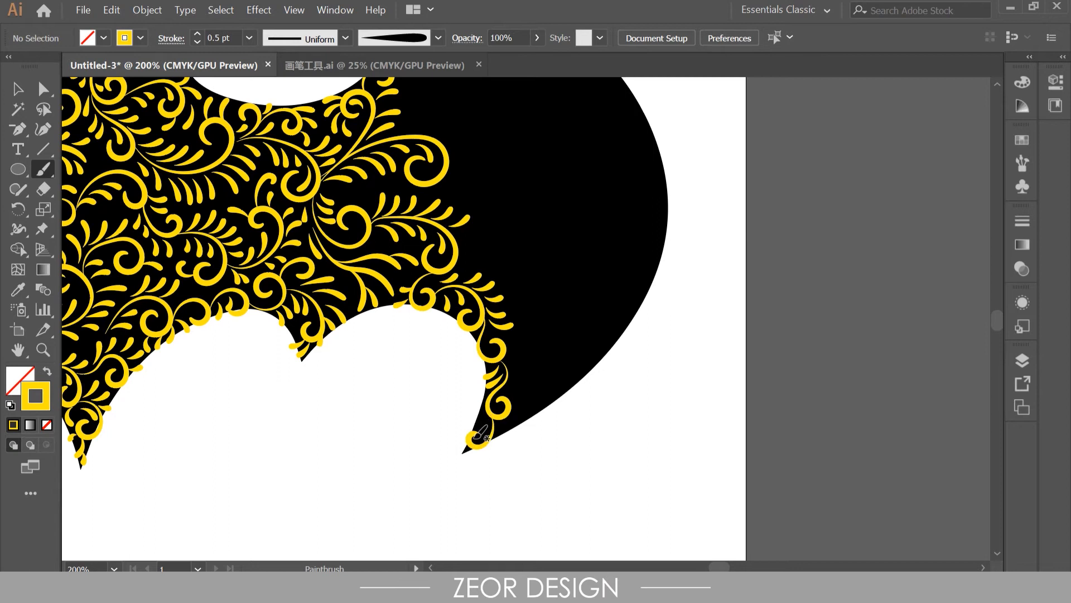
pyautogui.moveTo(472, 441)
pyautogui.mouseDown()
pyautogui.moveTo(505, 437)
pyautogui.moveTo(498, 410)
pyautogui.moveTo(485, 430)
pyautogui.mouseUp()
# Paint leafy curls from the bottom tip upward along the right wing's lower outer edge.
pyautogui.moveTo(546, 414)
pyautogui.mouseDown()
pyautogui.moveTo(538, 390)
pyautogui.moveTo(567, 383)
pyautogui.moveTo(543, 389)
pyautogui.mouseUp()
pyautogui.scroll(2, 567, 379)
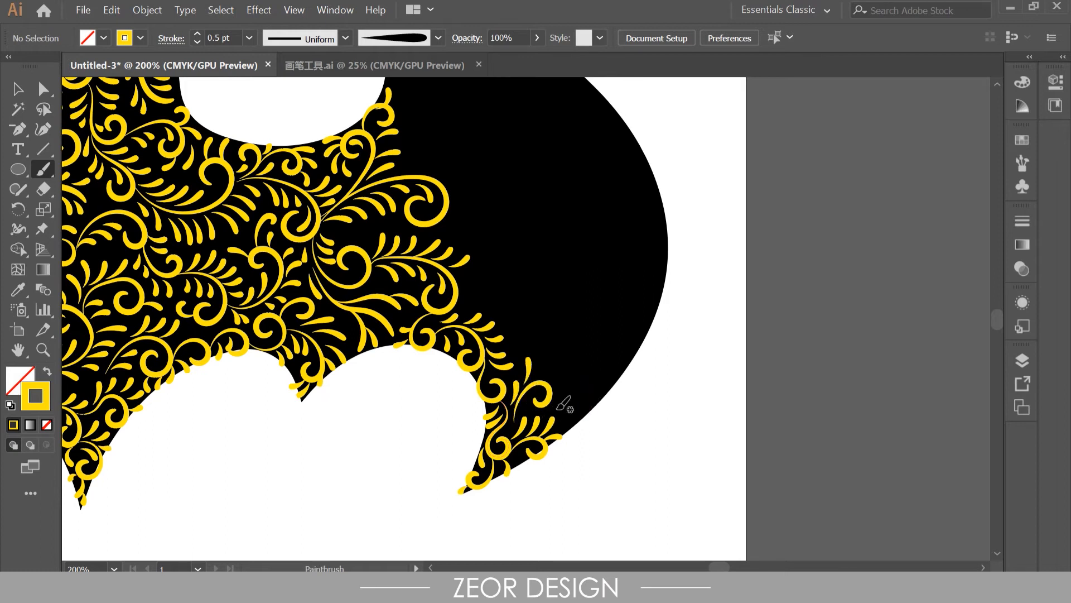
pyautogui.moveTo(576, 397)
pyautogui.mouseDown()
pyautogui.moveTo(560, 412)
pyautogui.moveTo(580, 424)
pyautogui.mouseUp()
pyautogui.hotkey('ctrl', 'z')
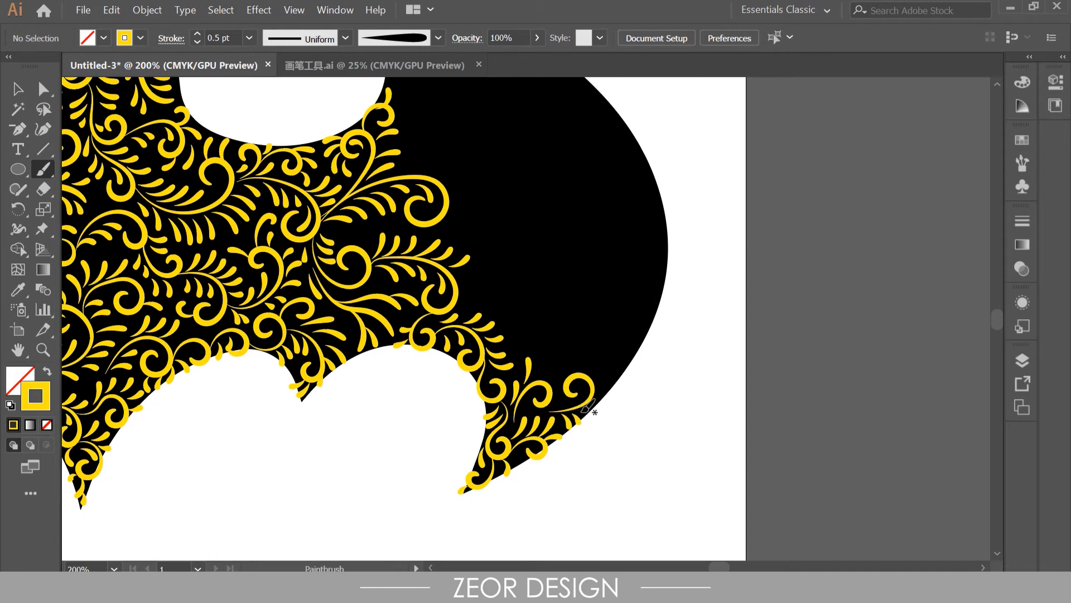
pyautogui.moveTo(613, 387); pyautogui.dragTo(598, 409)
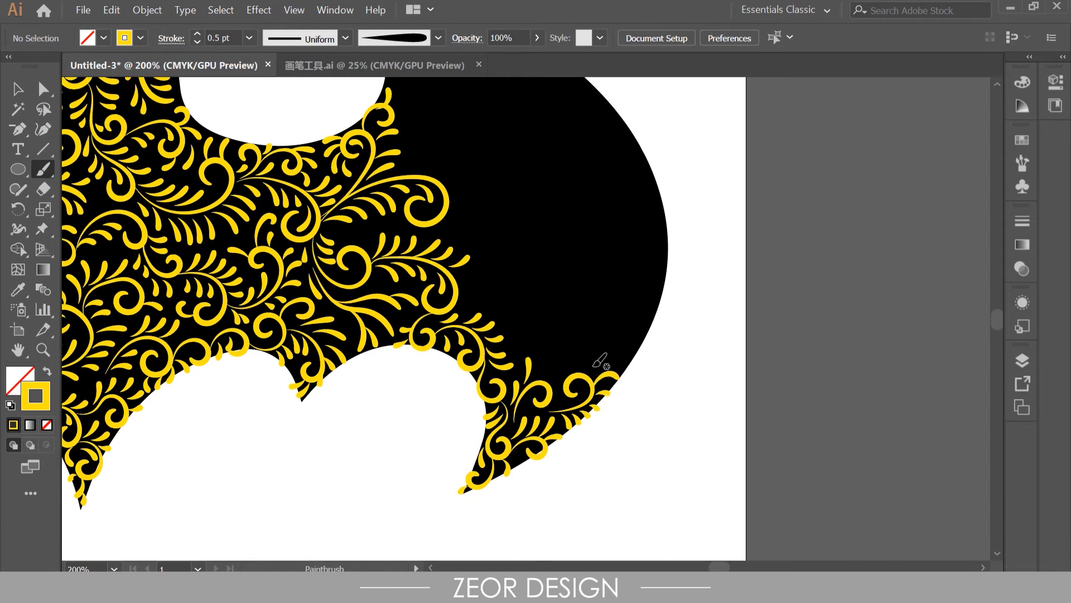
# Paint a larger curl with leaf strokes against the lower outer edge and fill in leaf strokes on the neighbouring curls.
pyautogui.moveTo(538, 382); pyautogui.dragTo(549, 356)
pyautogui.moveTo(553, 410); pyautogui.dragTo(558, 394)
pyautogui.moveTo(624, 337); pyautogui.dragTo(632, 334)
pyautogui.moveTo(612, 343); pyautogui.dragTo(621, 320)
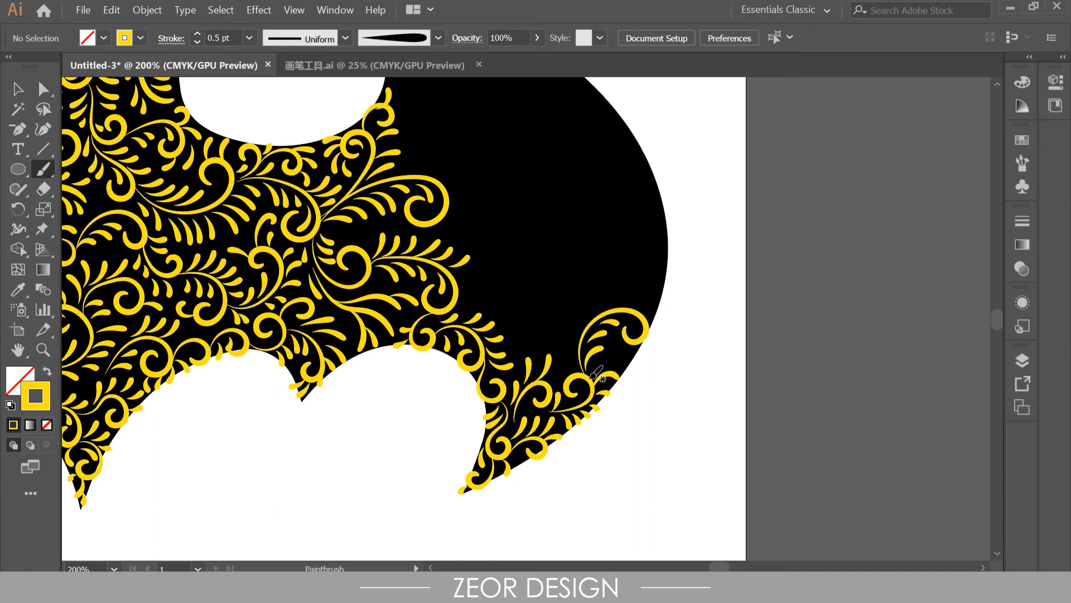
pyautogui.moveTo(633, 357); pyautogui.dragTo(626, 367)
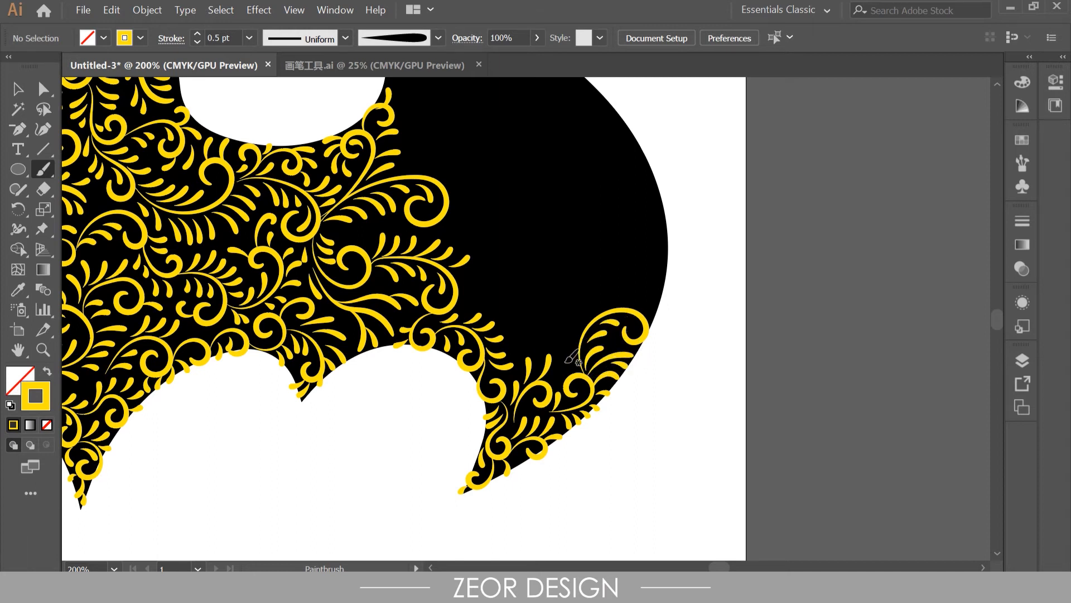
# Paint a tall curl with leaf strokes and a tall curved leafy branch rising from the ornaments near the bottom tip.
pyautogui.moveTo(494, 295)
pyautogui.mouseDown()
pyautogui.moveTo(552, 339)
pyautogui.moveTo(560, 301)
pyautogui.moveTo(560, 321)
pyautogui.moveTo(623, 231)
pyautogui.mouseUp()
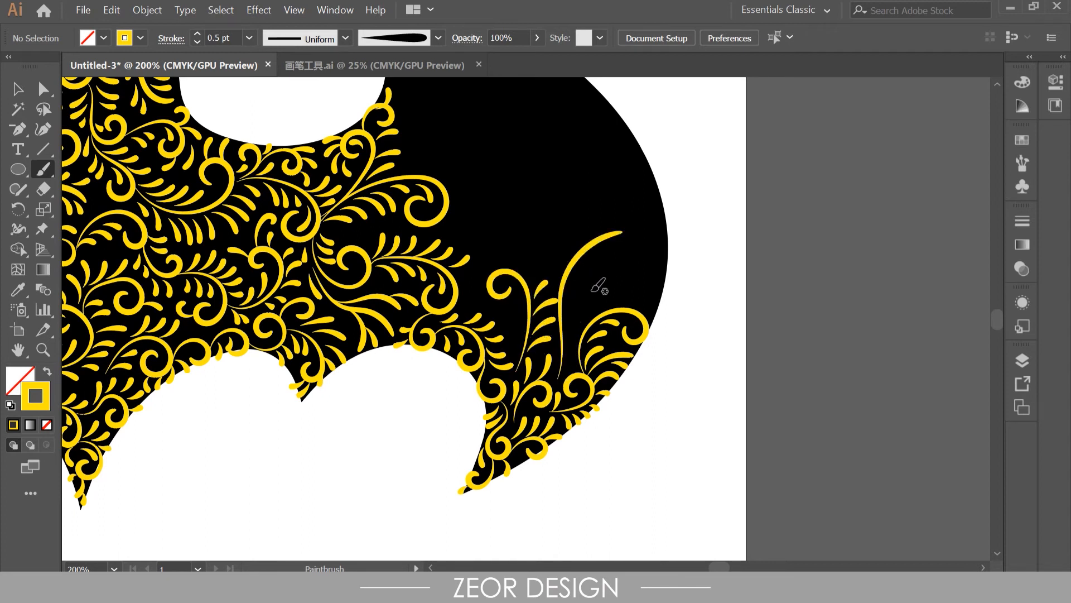
pyautogui.moveTo(593, 298); pyautogui.dragTo(593, 297)
pyautogui.moveTo(564, 300); pyautogui.dragTo(597, 274)
pyautogui.moveTo(578, 271); pyautogui.dragTo(613, 253)
pyautogui.press('space')
pyautogui.moveTo(529, 269); pyautogui.dragTo(521, 390)
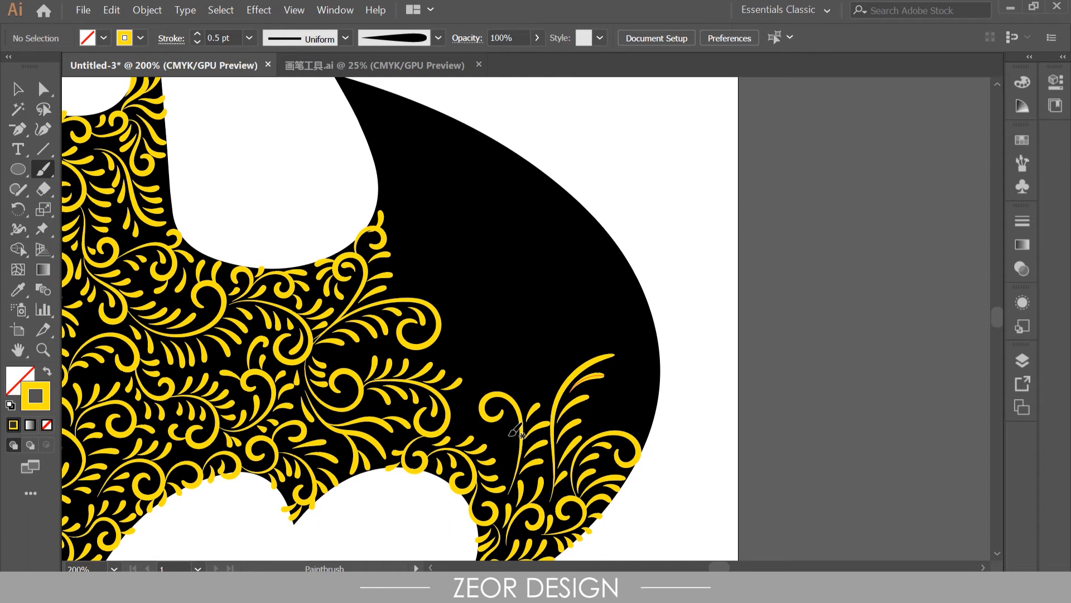
pyautogui.moveTo(503, 434); pyautogui.dragTo(501, 435)
pyautogui.hotkey('ctrl', 'z')
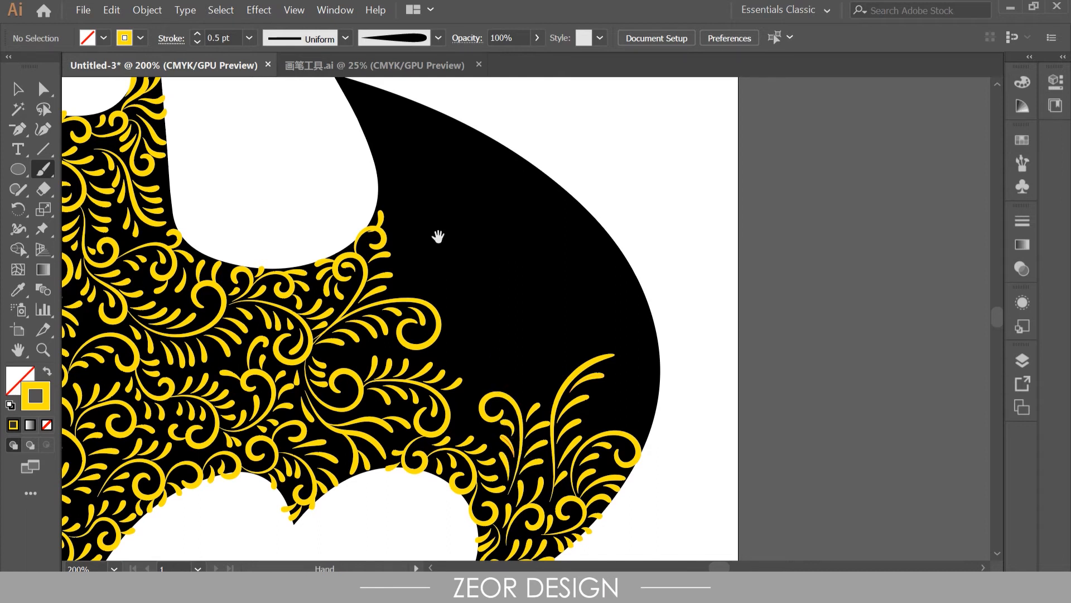
# Paint a small curl and an S-shaped spiral with short leaf strokes at the right wing's upper tip.
pyautogui.moveTo(438, 237); pyautogui.dragTo(463, 354)
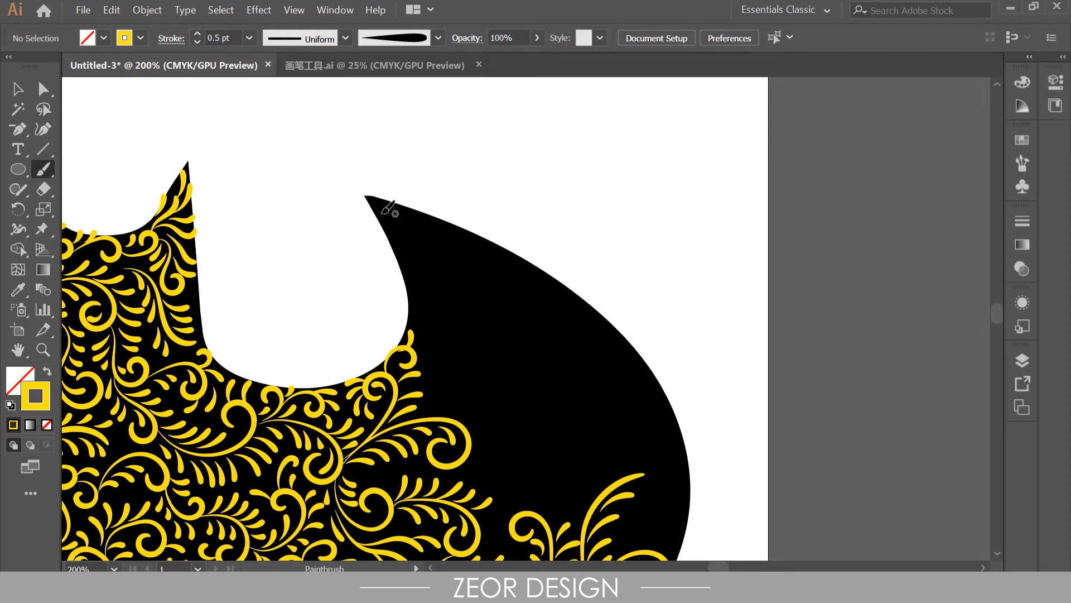
pyautogui.moveTo(472, 274); pyautogui.dragTo(475, 272)
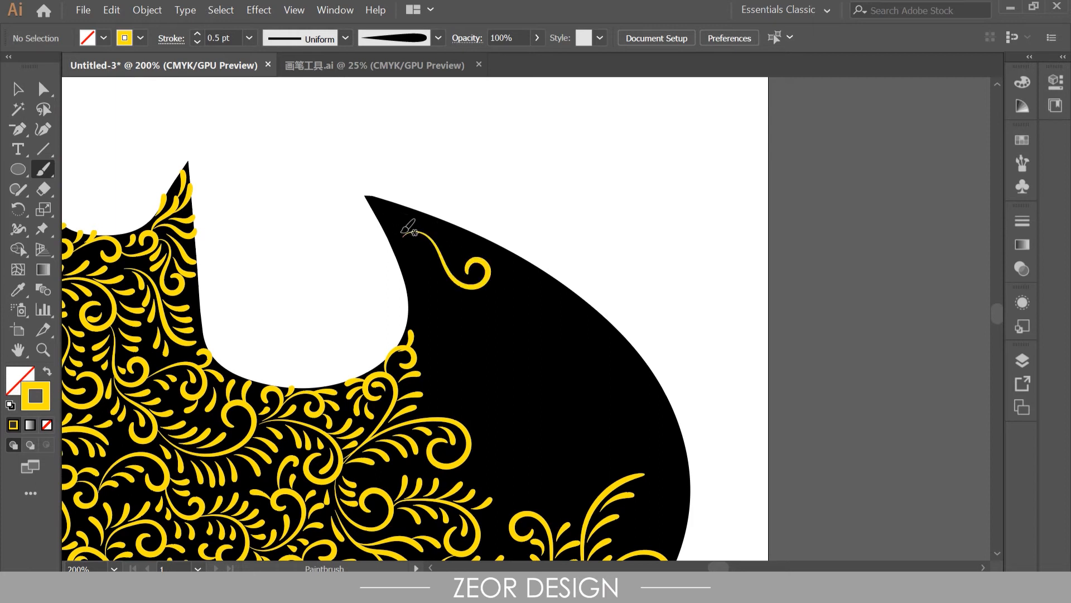
pyautogui.moveTo(391, 203); pyautogui.dragTo(385, 211)
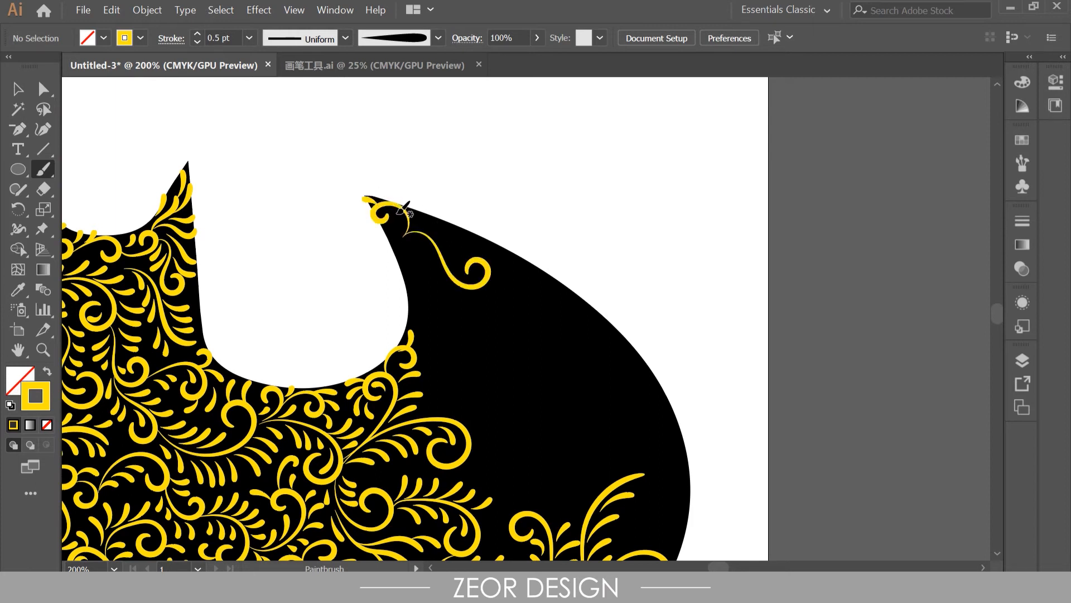
pyautogui.moveTo(412, 230)
pyautogui.mouseDown()
pyautogui.moveTo(417, 212)
pyautogui.moveTo(457, 223)
pyautogui.mouseUp()
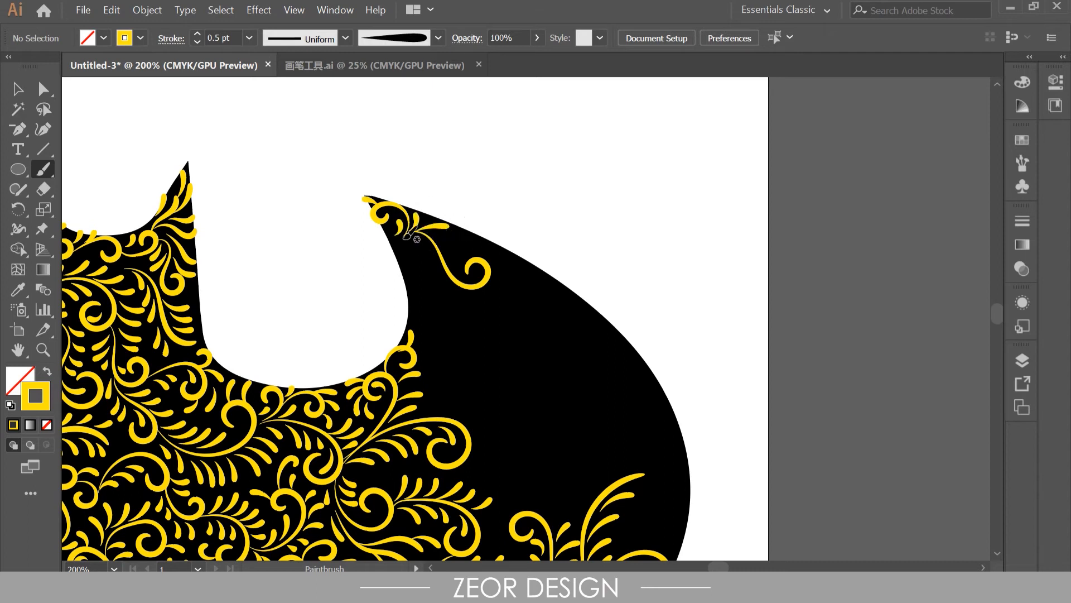
# Paint a fan of leaf strokes below the upper tip's curl, along the inner edge and around the S-shaped spiral.
pyautogui.moveTo(416, 284); pyautogui.dragTo(434, 307)
pyautogui.moveTo(405, 262); pyautogui.dragTo(397, 269)
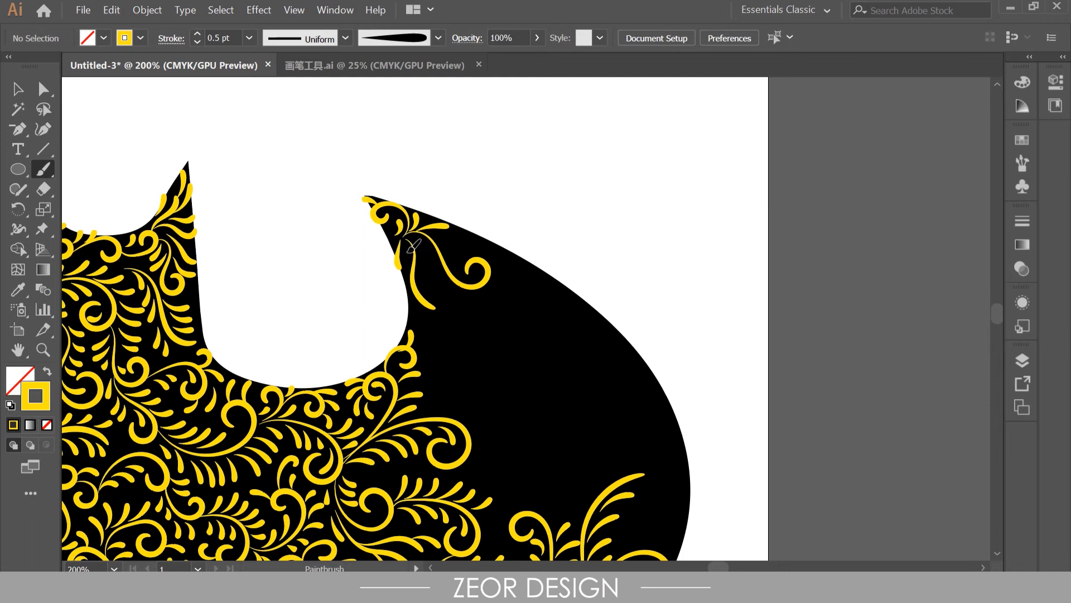
pyautogui.moveTo(387, 225); pyautogui.dragTo(395, 240)
pyautogui.moveTo(445, 280); pyautogui.dragTo(446, 279)
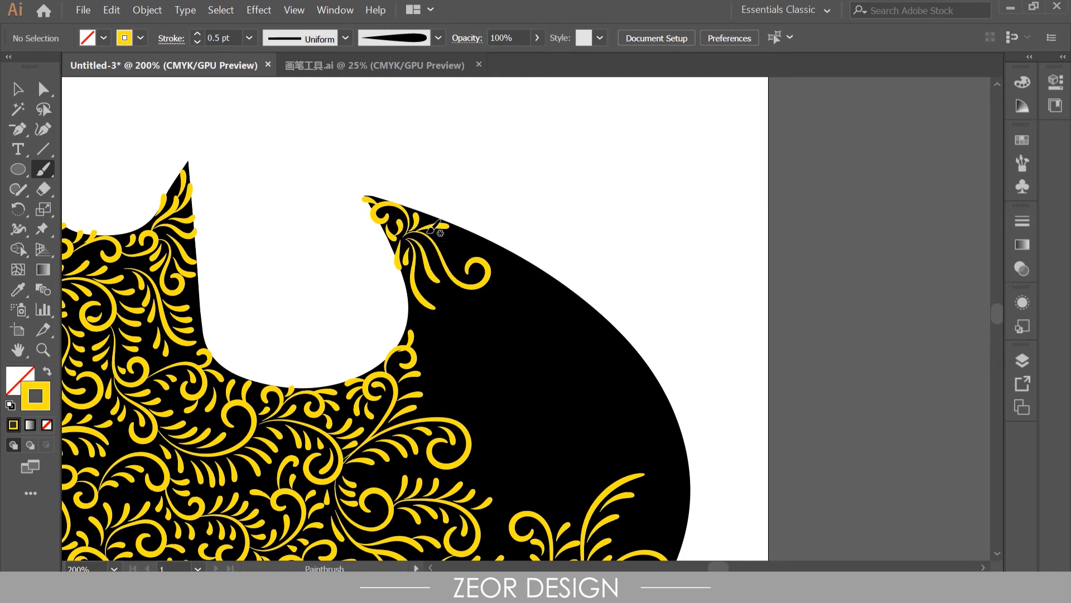
pyautogui.moveTo(469, 234); pyautogui.dragTo(478, 245)
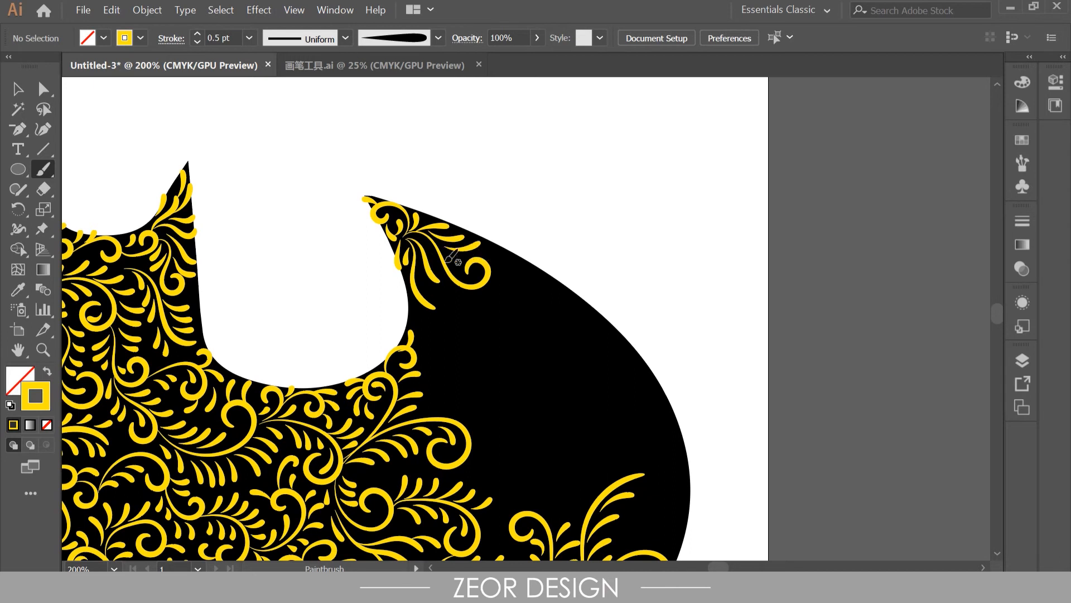
pyautogui.moveTo(412, 308)
pyautogui.mouseDown()
pyautogui.moveTo(411, 320)
pyautogui.moveTo(421, 306)
pyautogui.moveTo(374, 259)
pyautogui.mouseUp()
pyautogui.press('space')
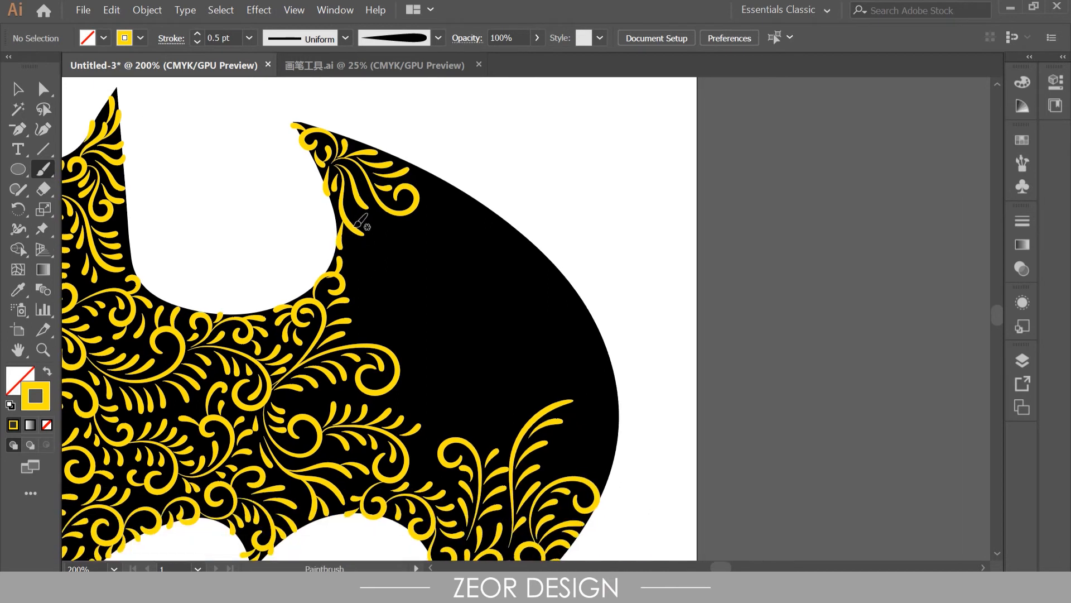
# Paint a spiral below the upper tip's fan and a leafy branch toward the outer edge ending in another spiral.
pyautogui.moveTo(377, 219); pyautogui.dragTo(372, 223)
pyautogui.hotkey('ctrl', 'z')
pyautogui.moveTo(426, 245); pyautogui.dragTo(411, 247)
pyautogui.moveTo(384, 212)
pyautogui.mouseDown()
pyautogui.moveTo(468, 267)
pyautogui.moveTo(471, 240)
pyautogui.moveTo(423, 204)
pyautogui.mouseUp()
pyautogui.hotkey('ctrl', 'z')
pyautogui.moveTo(462, 205)
pyautogui.mouseDown()
pyautogui.moveTo(480, 196)
pyautogui.moveTo(513, 222)
pyautogui.mouseUp()
pyautogui.moveTo(444, 207)
pyautogui.mouseDown()
pyautogui.moveTo(495, 245)
pyautogui.moveTo(480, 255)
pyautogui.moveTo(481, 242)
pyautogui.mouseUp()
# Add leaf strokes along the stem and underside of the inner spiral below the upper tip's fan.
pyautogui.moveTo(371, 251); pyautogui.dragTo(373, 252)
pyautogui.moveTo(378, 237)
pyautogui.mouseDown()
pyautogui.moveTo(381, 276)
pyautogui.moveTo(393, 273)
pyautogui.moveTo(414, 291)
pyautogui.mouseUp()
pyautogui.moveTo(419, 267)
pyautogui.mouseDown()
pyautogui.moveTo(424, 286)
pyautogui.moveTo(442, 278)
pyautogui.mouseUp()
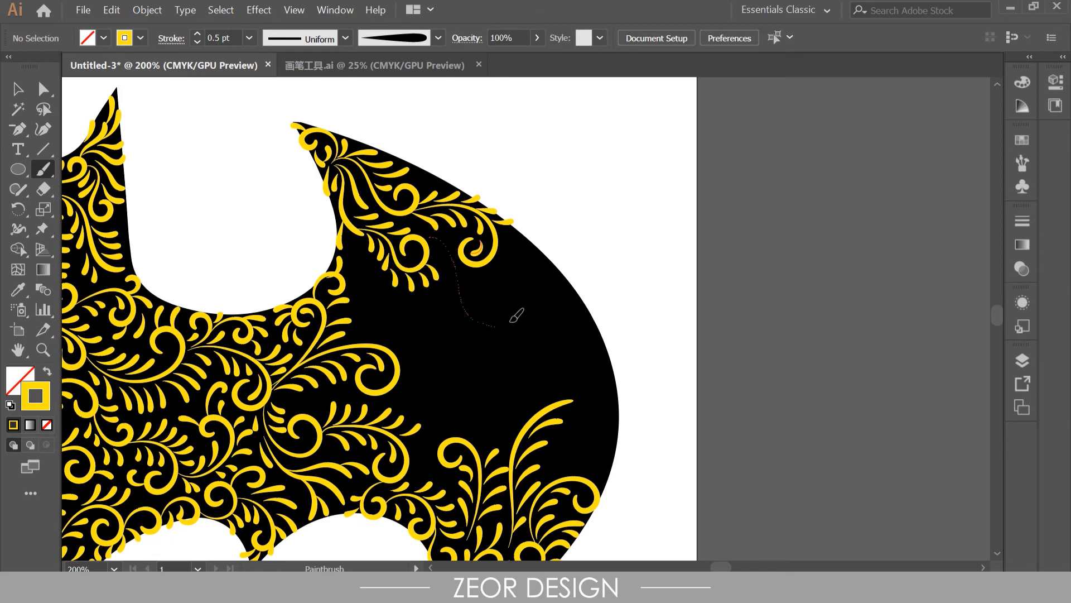
# Paint a long leafy branch curving down from beside the inner spiral toward the middle of the right wing.
pyautogui.moveTo(506, 322); pyautogui.dragTo(508, 323)
pyautogui.moveTo(457, 262); pyautogui.dragTo(450, 330)
pyautogui.moveTo(461, 286); pyautogui.dragTo(501, 292)
pyautogui.hotkey('ctrl', 'z')
pyautogui.moveTo(470, 300)
pyautogui.mouseDown()
pyautogui.moveTo(500, 304)
pyautogui.moveTo(475, 311)
pyautogui.moveTo(484, 323)
pyautogui.moveTo(461, 301)
pyautogui.moveTo(469, 325)
pyautogui.moveTo(506, 341)
pyautogui.moveTo(521, 329)
pyautogui.moveTo(507, 324)
pyautogui.moveTo(483, 275)
pyautogui.mouseUp()
# Paint a small curl and a leafy spiral in the gap beside the hollow's outer edge, joining the upper and lower ornaments.
pyautogui.press('space')
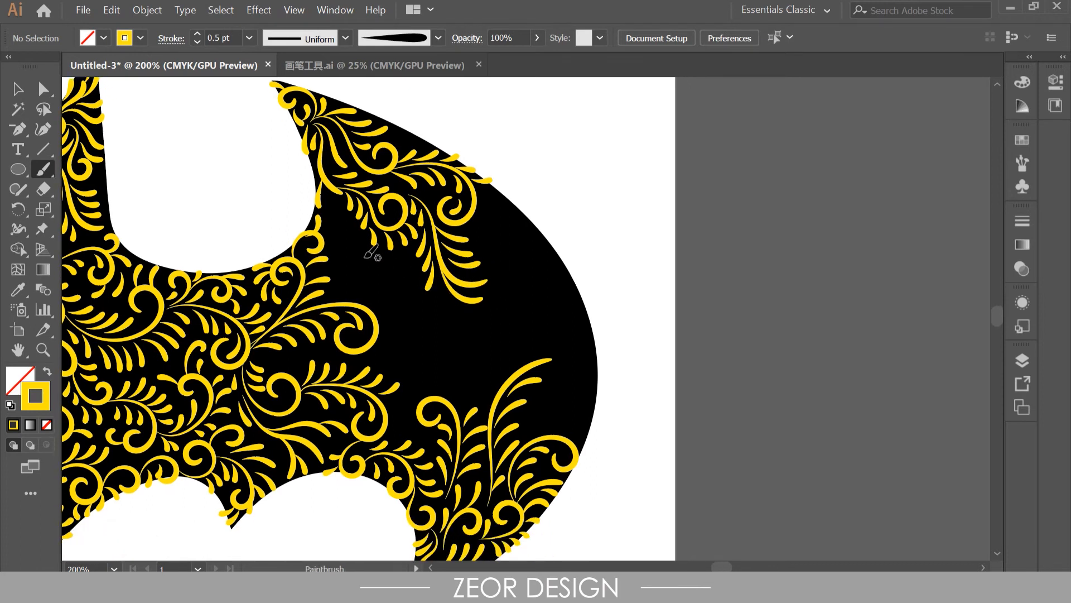
pyautogui.moveTo(334, 212); pyautogui.dragTo(349, 220)
pyautogui.moveTo(378, 278); pyautogui.dragTo(347, 267)
pyautogui.moveTo(344, 250); pyautogui.dragTo(357, 273)
pyautogui.moveTo(357, 253); pyautogui.dragTo(365, 274)
pyautogui.moveTo(320, 304); pyautogui.dragTo(343, 283)
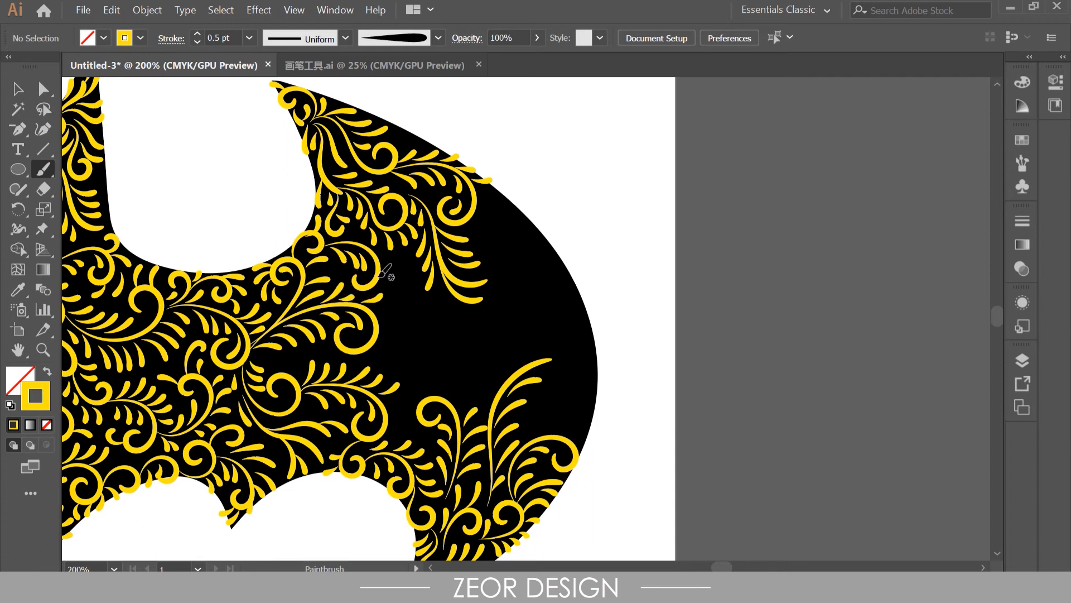
# Paint a small curl under the inner spiral and a long-stemmed spiral with leaf strokes in the wing's middle.
pyautogui.moveTo(401, 286)
pyautogui.mouseDown()
pyautogui.moveTo(386, 268)
pyautogui.moveTo(411, 251)
pyautogui.mouseUp()
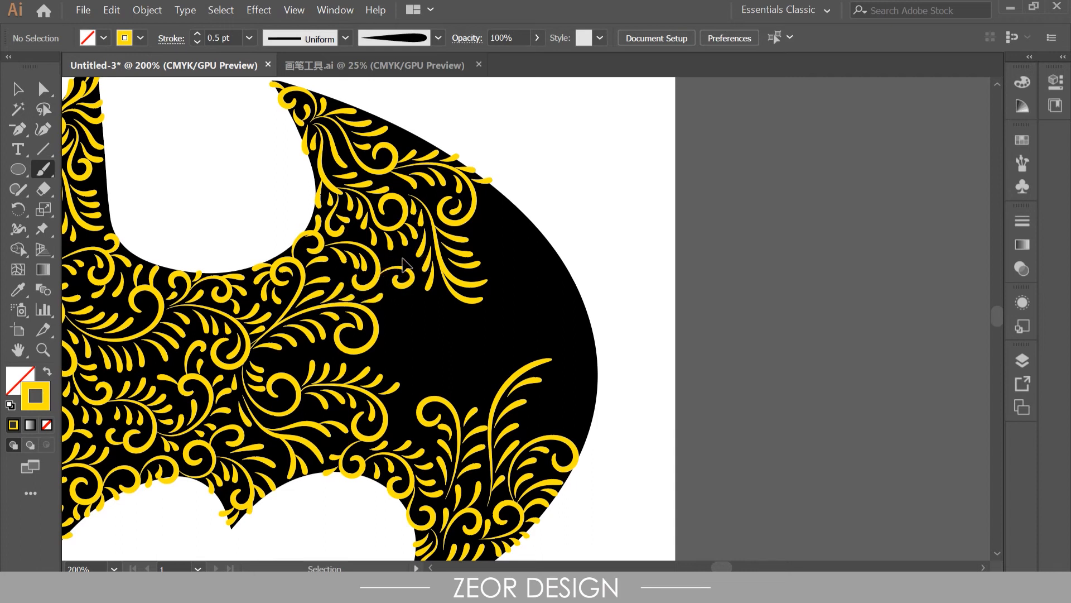
pyautogui.moveTo(370, 308)
pyautogui.mouseDown()
pyautogui.moveTo(392, 322)
pyautogui.moveTo(388, 345)
pyautogui.mouseUp()
pyautogui.moveTo(439, 367); pyautogui.dragTo(441, 342)
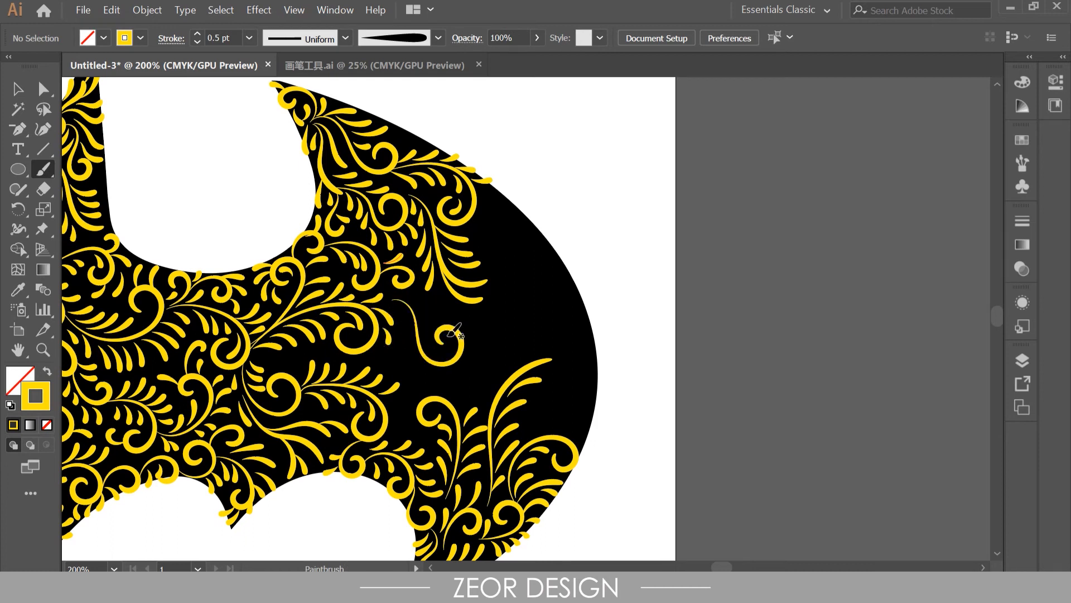
pyautogui.moveTo(404, 296)
pyautogui.mouseDown()
pyautogui.moveTo(446, 312)
pyautogui.moveTo(444, 287)
pyautogui.moveTo(457, 320)
pyautogui.mouseUp()
# Paint a wavy stem below the long-stemmed spiral and leaf strokes around the leafy curl beneath it.
pyautogui.moveTo(395, 303)
pyautogui.mouseDown()
pyautogui.moveTo(413, 357)
pyautogui.moveTo(471, 382)
pyautogui.mouseUp()
pyautogui.hotkey('ctrl', 'z')
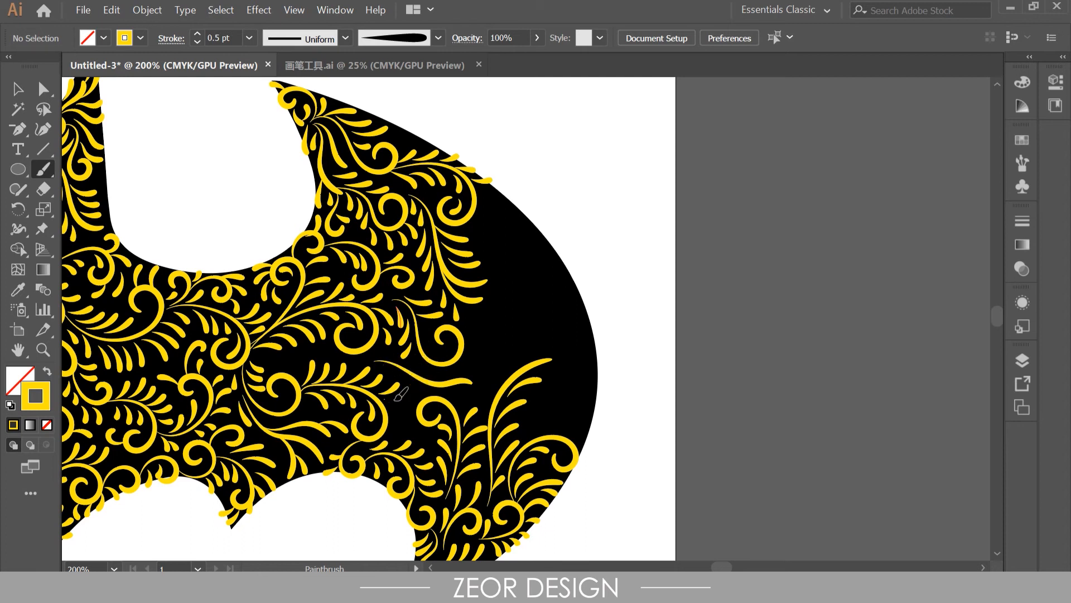
pyautogui.moveTo(405, 434); pyautogui.dragTo(410, 433)
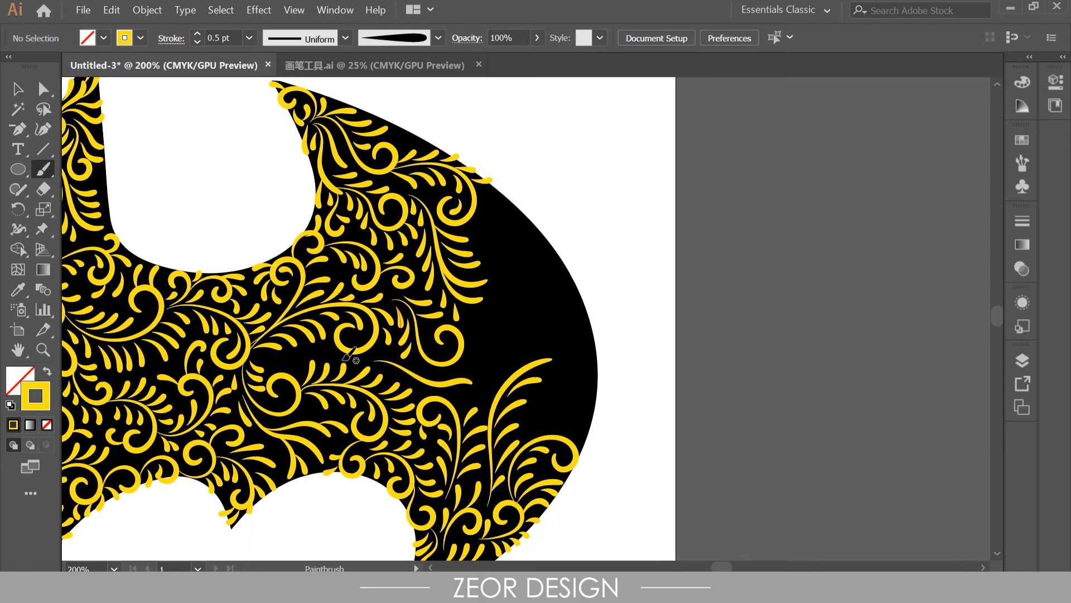
# Try a leaf stroke on the wavy stem, then delete both the stroke and the stem.
pyautogui.moveTo(403, 364); pyautogui.dragTo(430, 369)
pyautogui.press('v')
pyautogui.click(417, 369)
pyautogui.press('Delete')
pyautogui.click(421, 380)
pyautogui.press('Delete')
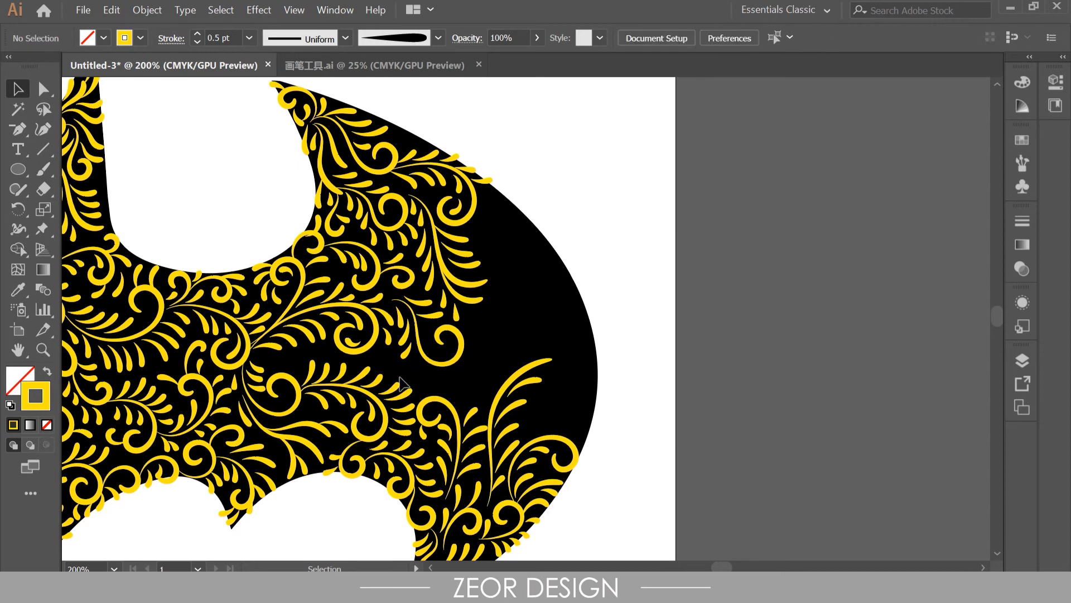
# Paint a leafy stem below the long-stemmed spiral and two linked curls reaching from that spiral toward the outer edge.
pyautogui.click(40, 173)
pyautogui.moveTo(474, 383); pyautogui.dragTo(477, 382)
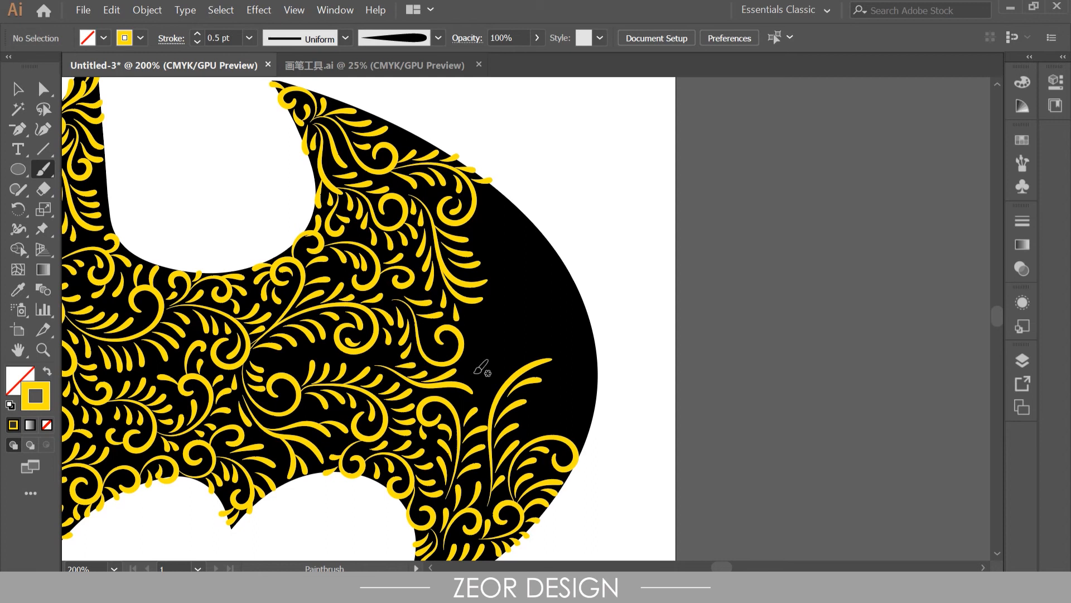
pyautogui.moveTo(463, 383)
pyautogui.mouseDown()
pyautogui.moveTo(517, 329)
pyautogui.moveTo(503, 347)
pyautogui.moveTo(487, 316)
pyautogui.moveTo(476, 326)
pyautogui.moveTo(507, 309)
pyautogui.mouseUp()
pyautogui.moveTo(508, 326)
pyautogui.mouseDown()
pyautogui.moveTo(522, 311)
pyautogui.moveTo(564, 319)
pyautogui.mouseUp()
pyautogui.moveTo(594, 375); pyautogui.dragTo(570, 382)
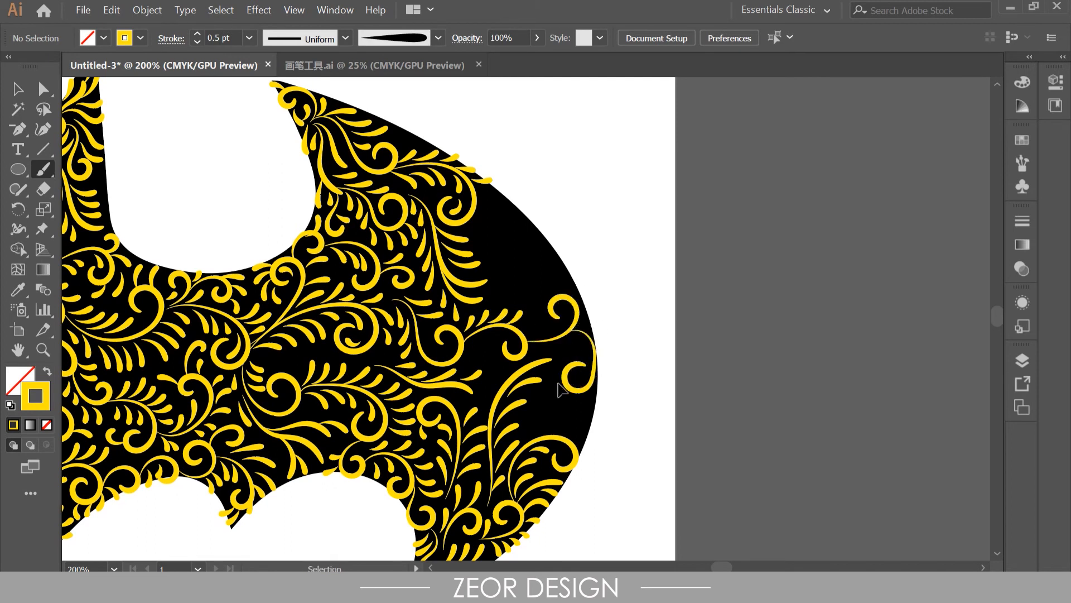
pyautogui.hotkey('ctrl', 'z')
pyautogui.moveTo(579, 375); pyautogui.dragTo(578, 376)
pyautogui.hotkey('ctrl', 'z')
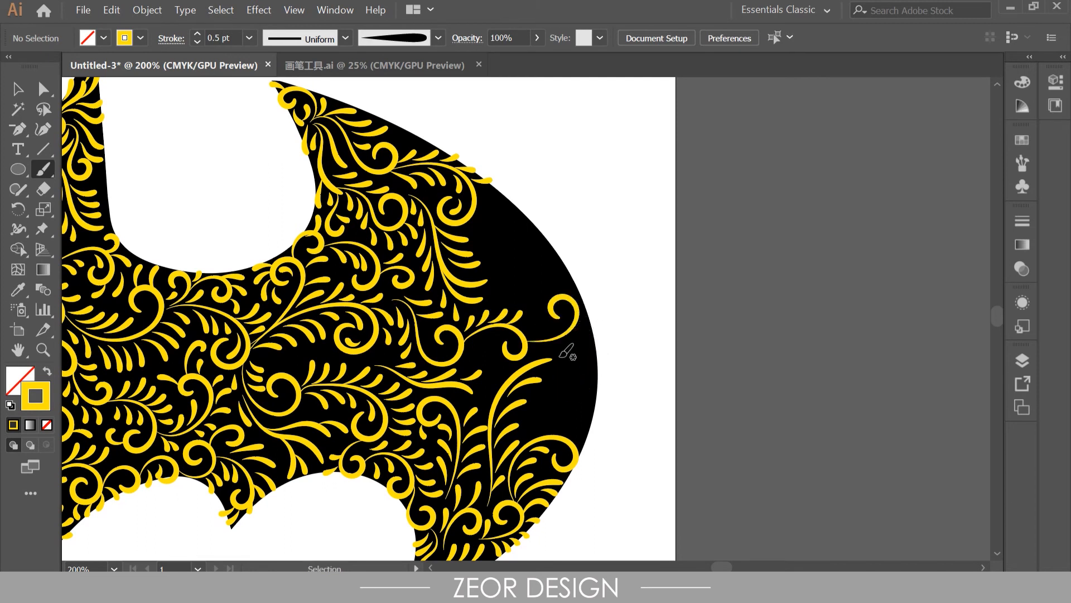
# Paint a downward hooked curl with leaf strokes at the outer edge and a small curl higher up the edge.
pyautogui.moveTo(534, 348)
pyautogui.mouseDown()
pyautogui.moveTo(567, 353)
pyautogui.moveTo(592, 377)
pyautogui.moveTo(594, 355)
pyautogui.mouseUp()
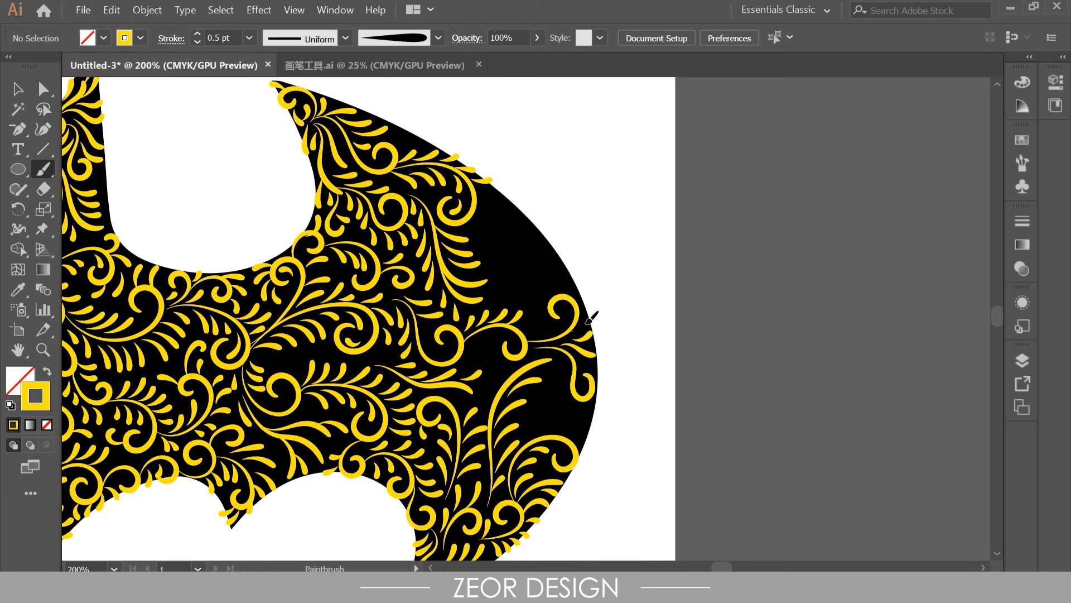
pyautogui.moveTo(544, 265)
pyautogui.mouseDown()
pyautogui.moveTo(554, 266)
pyautogui.moveTo(519, 250)
pyautogui.moveTo(495, 211)
pyautogui.moveTo(510, 212)
pyautogui.mouseUp()
pyautogui.hotkey('ctrl', 'z')
pyautogui.hotkey('ctrl', 'z')
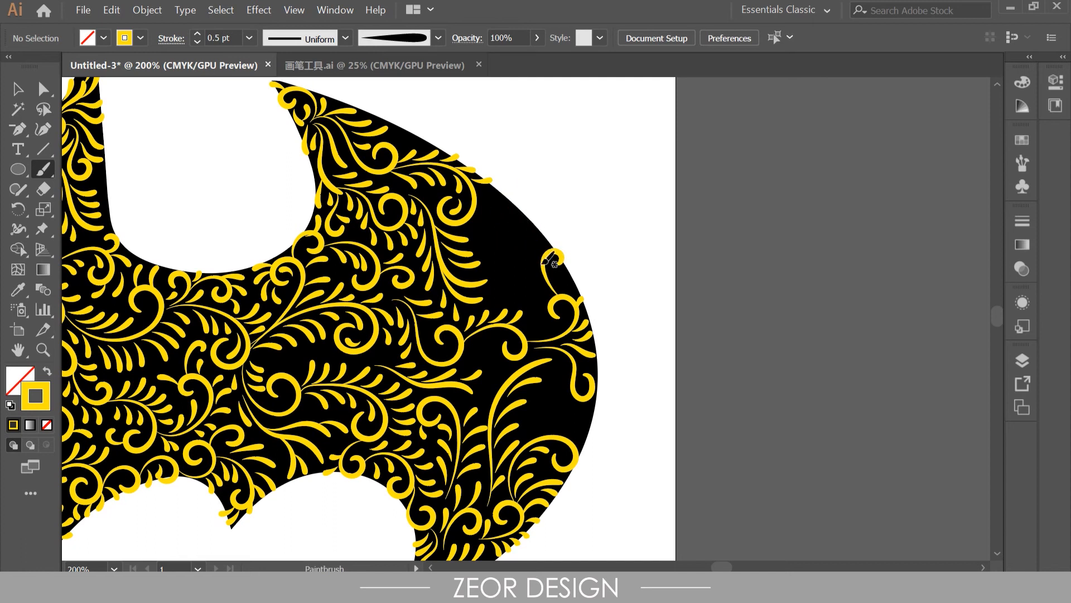
# Fill the gap along the right wing's upper outer edge with two spirals and leaf strokes.
pyautogui.moveTo(501, 230); pyautogui.dragTo(505, 223)
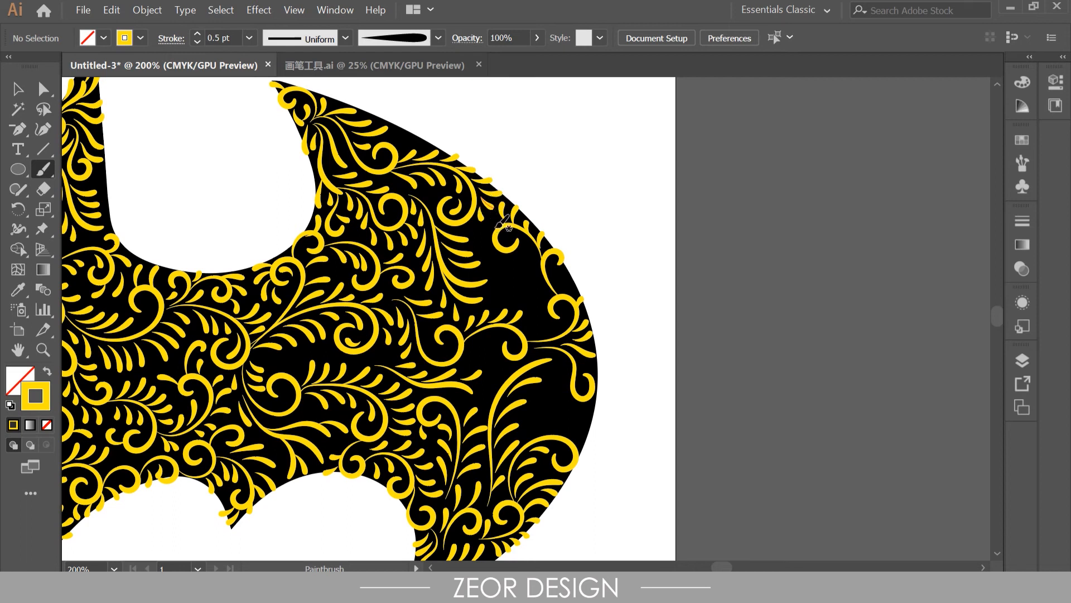
pyautogui.moveTo(499, 260); pyautogui.dragTo(501, 261)
pyautogui.moveTo(536, 276)
pyautogui.mouseDown()
pyautogui.moveTo(505, 279)
pyautogui.moveTo(514, 295)
pyautogui.mouseUp()
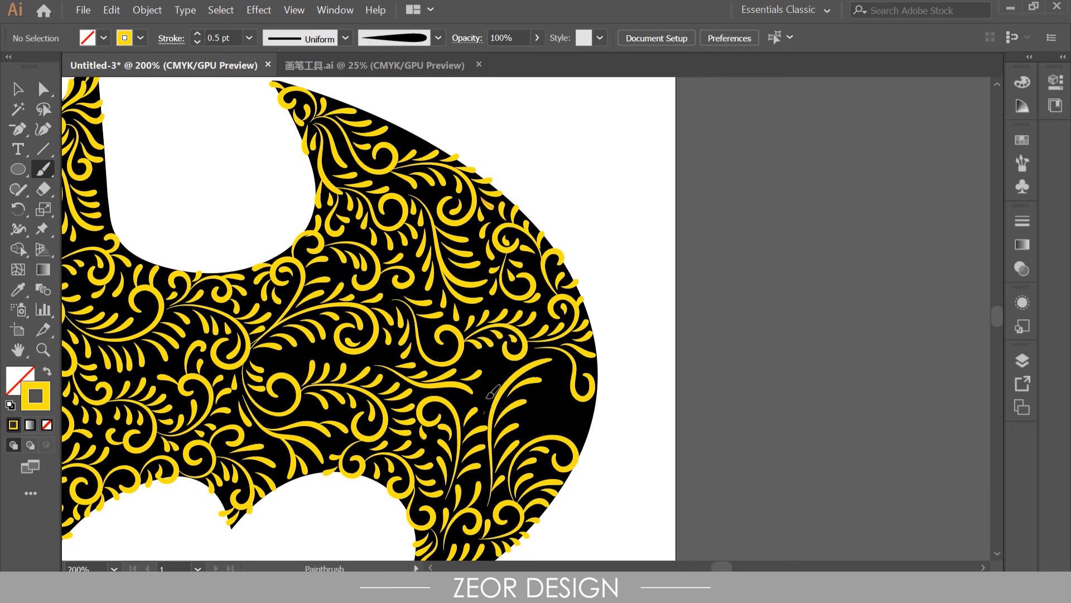
# Fill the remaining gap at the right wing's outer edge with small leaf strokes and a hooked spiral.
pyautogui.moveTo(531, 371); pyautogui.dragTo(556, 361)
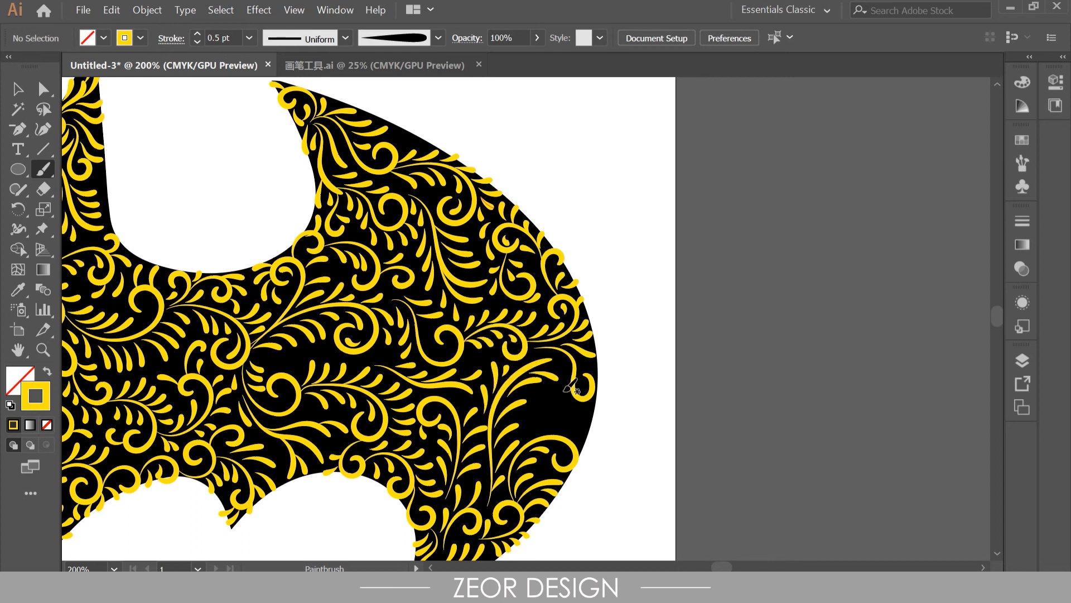
pyautogui.moveTo(552, 400)
pyautogui.mouseDown()
pyautogui.moveTo(558, 441)
pyautogui.moveTo(519, 491)
pyautogui.moveTo(563, 463)
pyautogui.mouseUp()
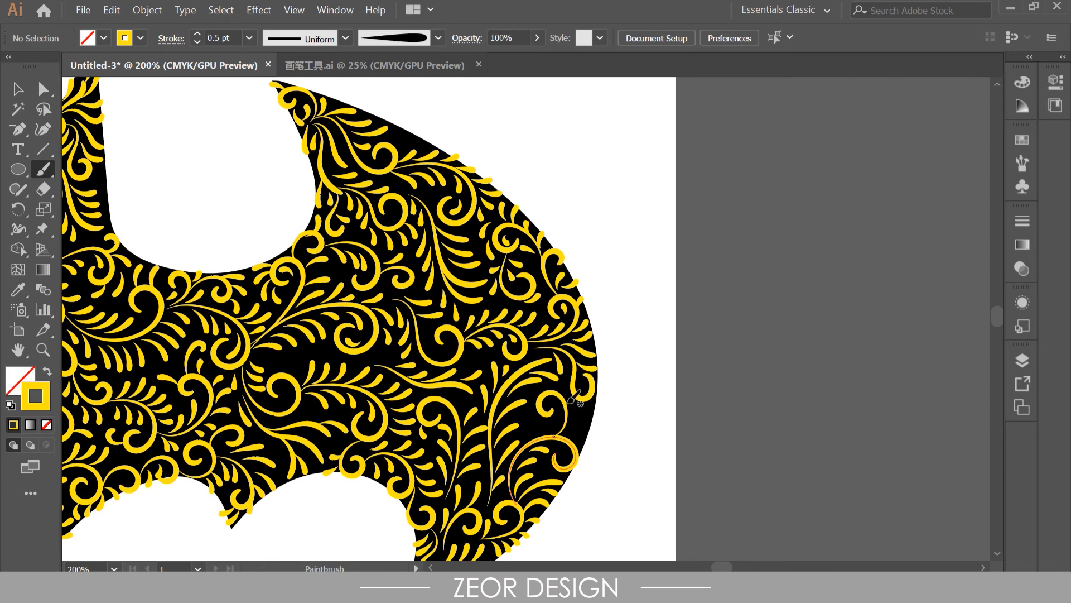
pyautogui.hotkey('ctrl', 'shift', 'a')
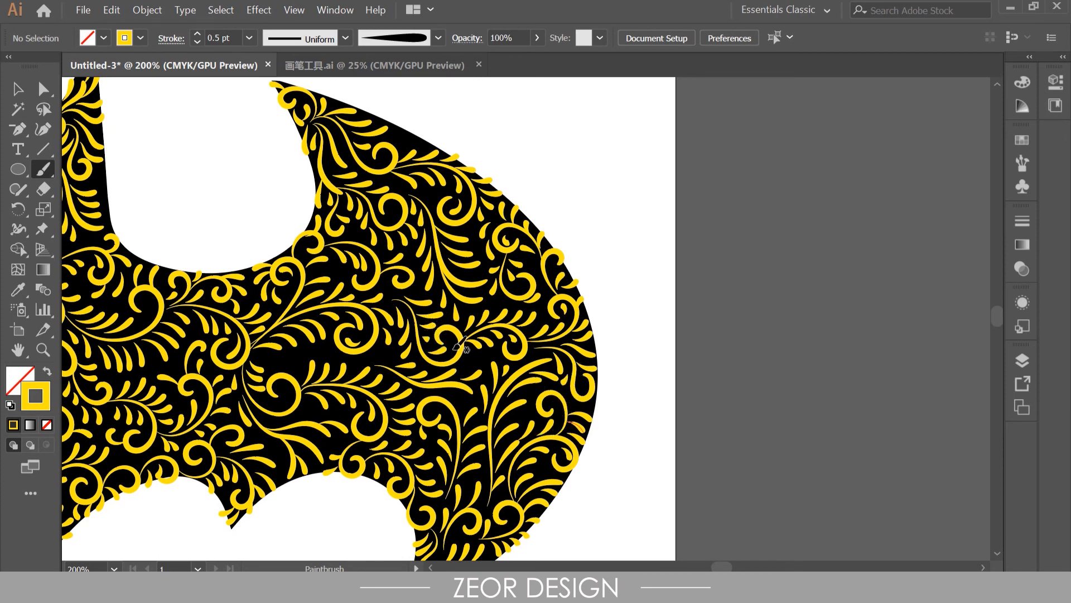
pyautogui.moveTo(421, 338); pyautogui.dragTo(469, 289)
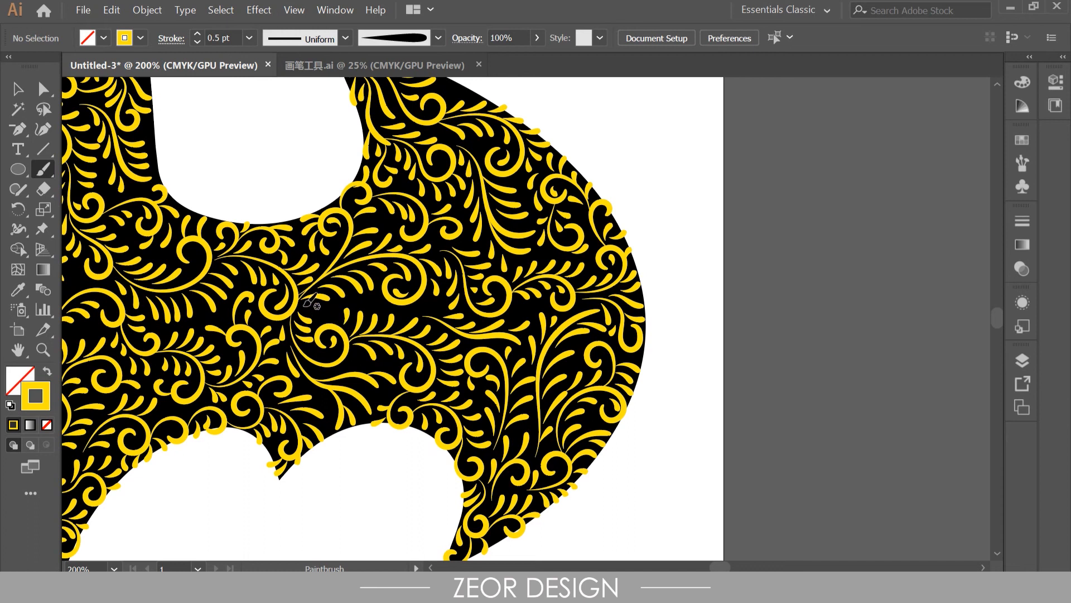
pyautogui.press('space')
pyautogui.moveTo(375, 205); pyautogui.dragTo(447, 289)
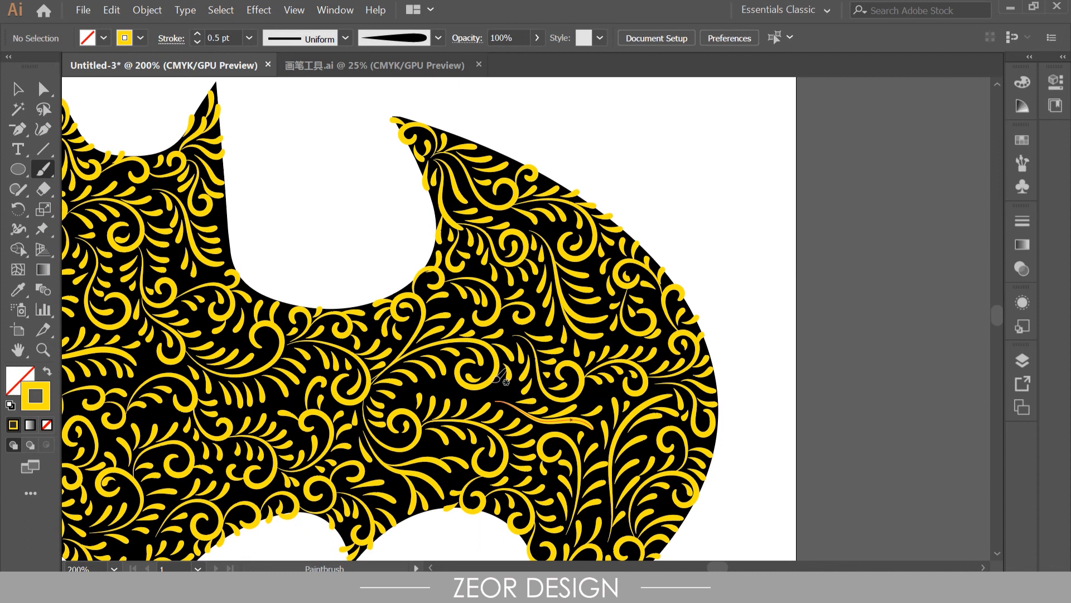
pyautogui.press('space')
pyautogui.moveTo(411, 466); pyautogui.dragTo(436, 378)
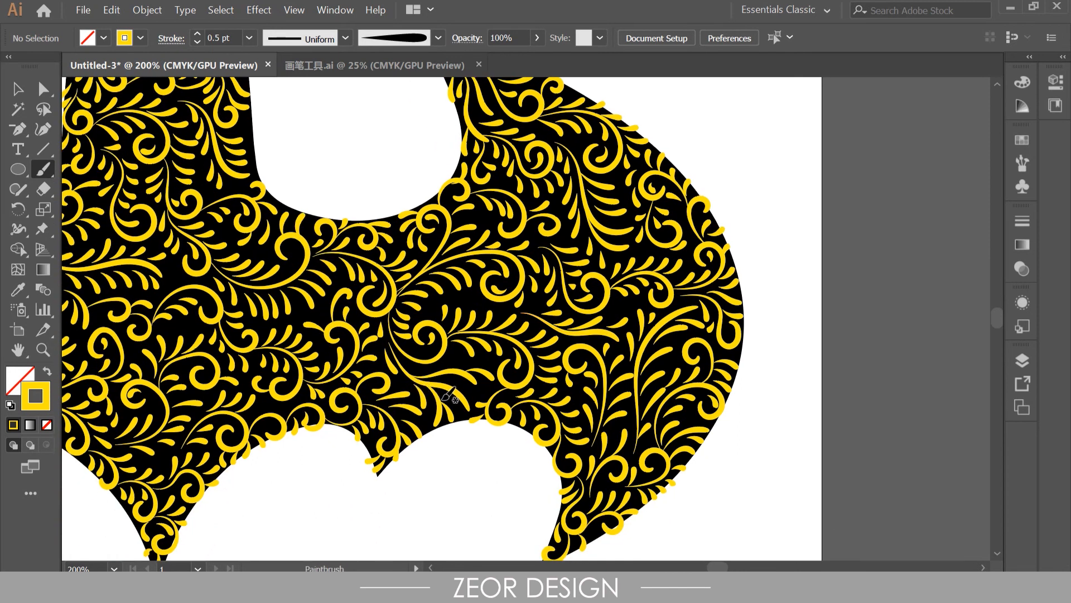
pyautogui.scroll(-3, 450, 396)
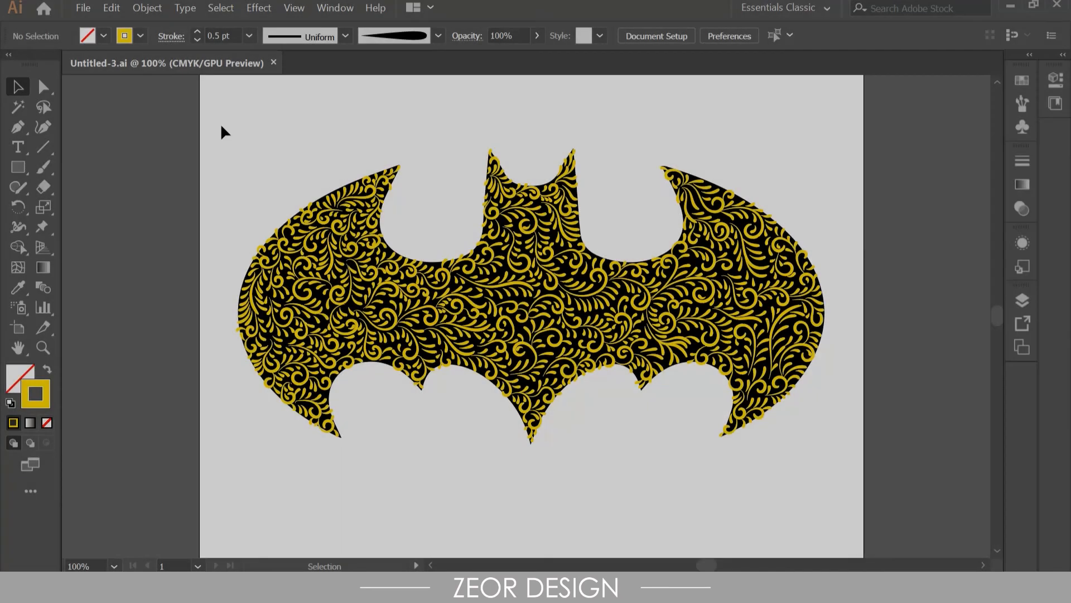
# Select all the yellow swirl strokes of the bat ornament and group them.
pyautogui.moveTo(206, 100); pyautogui.dragTo(846, 469)
pyautogui.rightClick(675, 330)
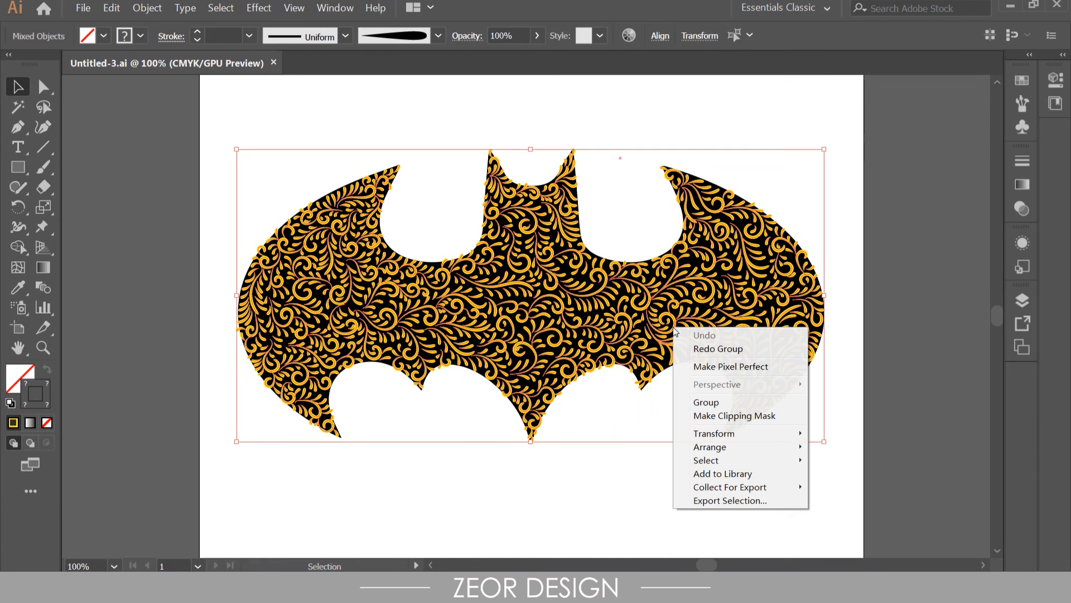
pyautogui.click(706, 403)
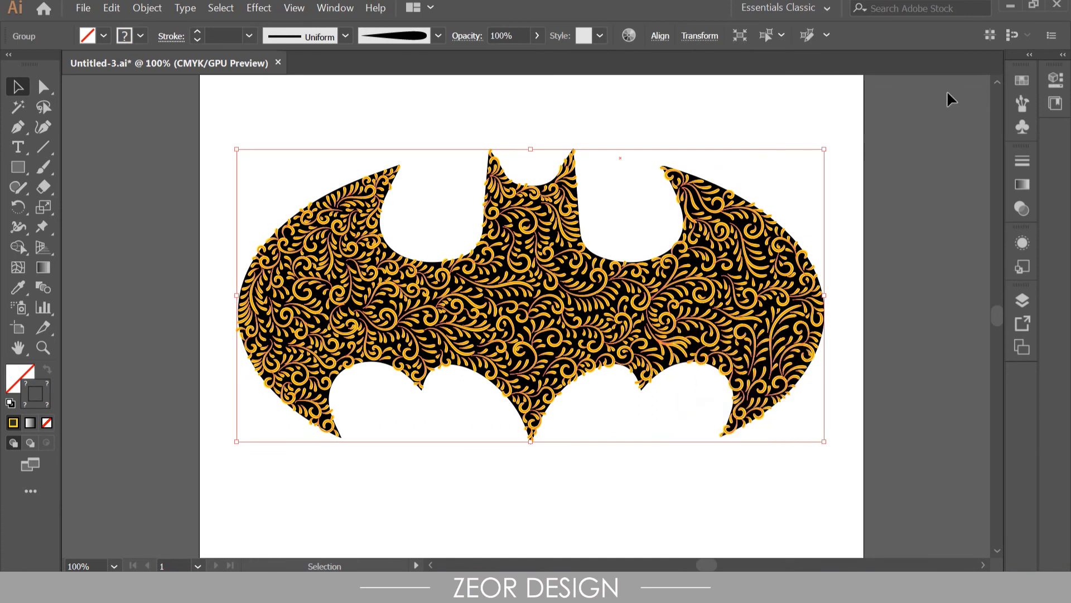
# Create a new layer and move it between the ornament layer and the locked bat silhouette layer.
pyautogui.click(1028, 55)
pyautogui.click(984, 561)
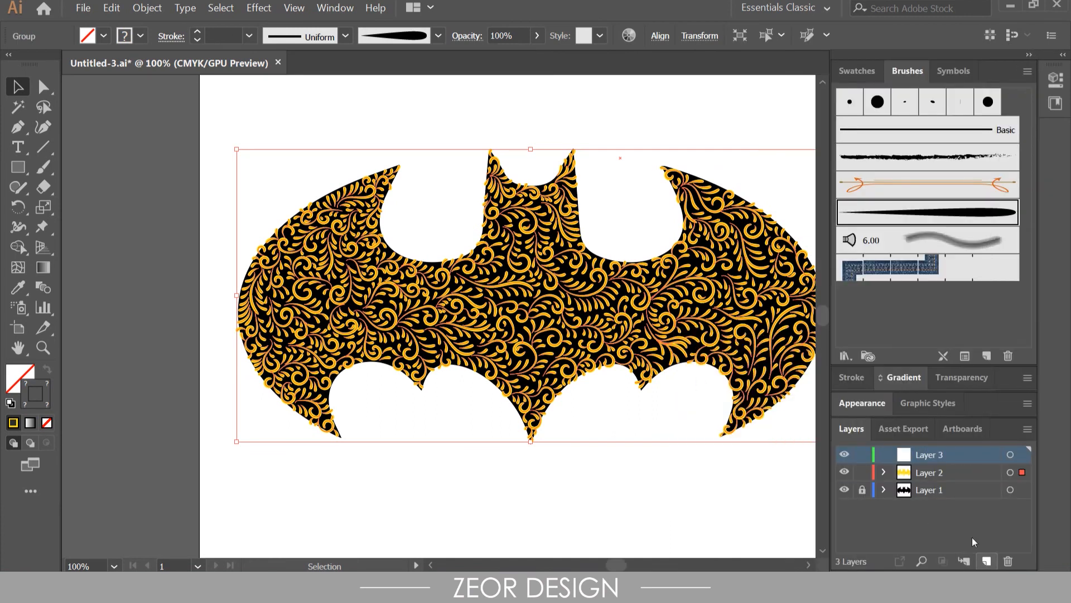
pyautogui.moveTo(945, 456)
pyautogui.mouseDown()
pyautogui.moveTo(949, 476)
pyautogui.moveTo(939, 474)
pyautogui.mouseUp()
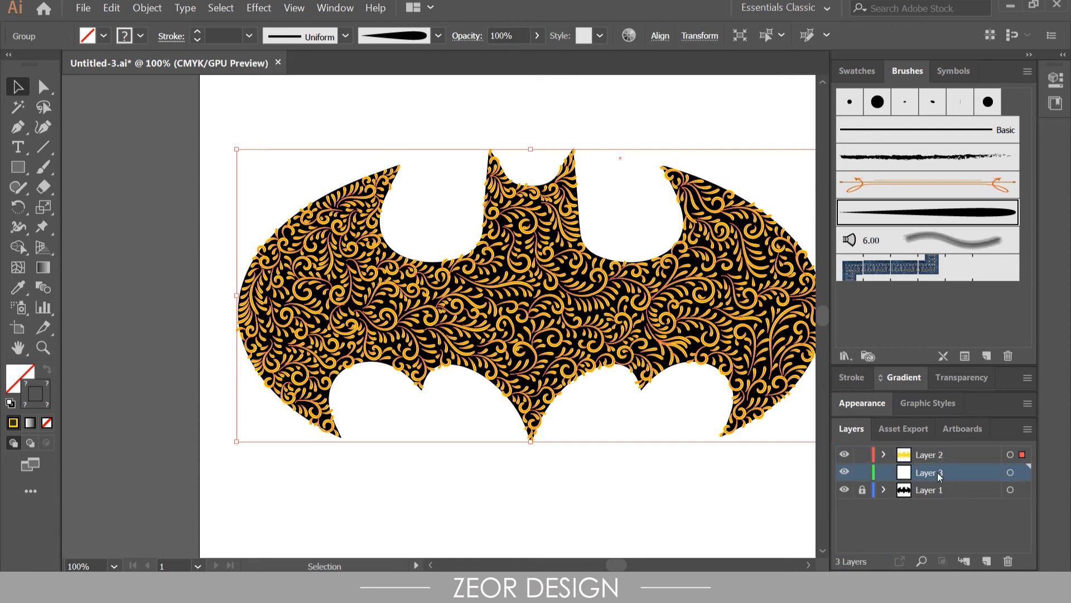
# Draw a rectangle covering the whole artboard on Layer 3.
pyautogui.click(659, 462)
pyautogui.hotkey('ctrl', '-')
pyautogui.hotkey('ctrl', '-')
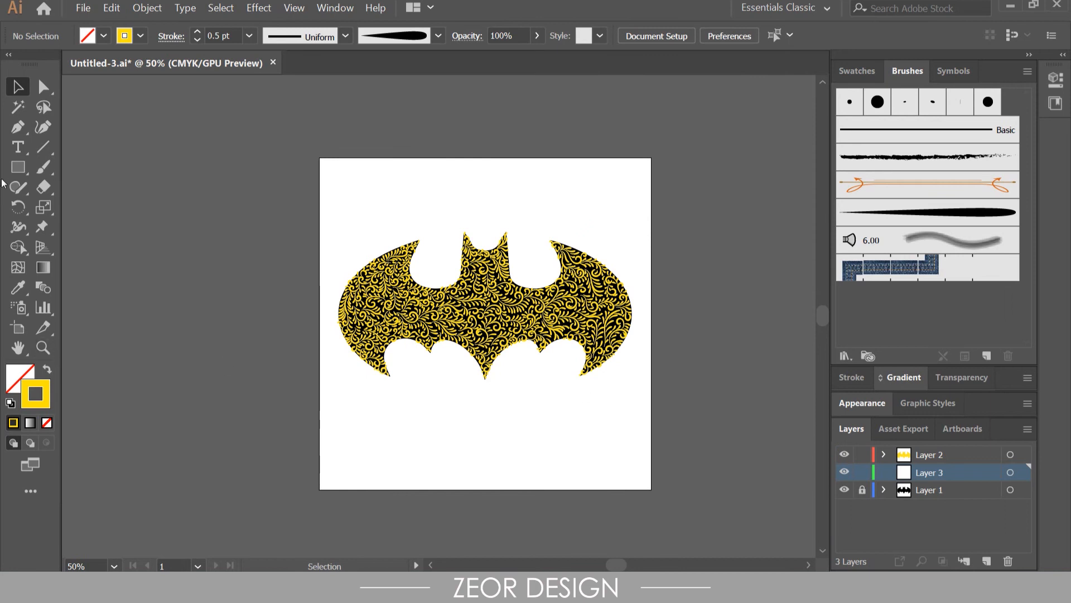
pyautogui.click(15, 167)
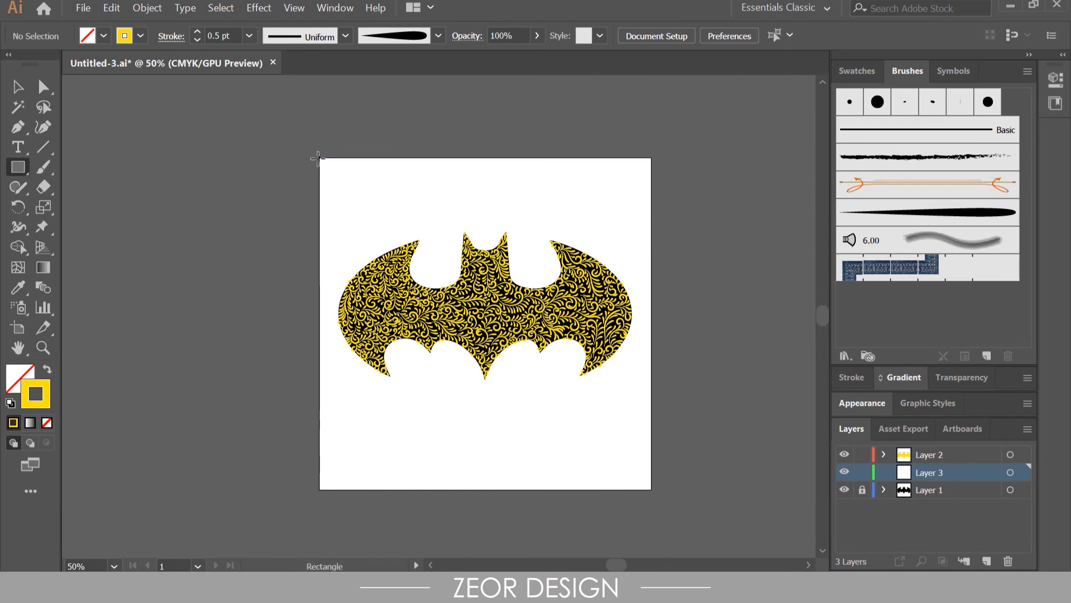
pyautogui.moveTo(318, 158); pyautogui.dragTo(651, 489)
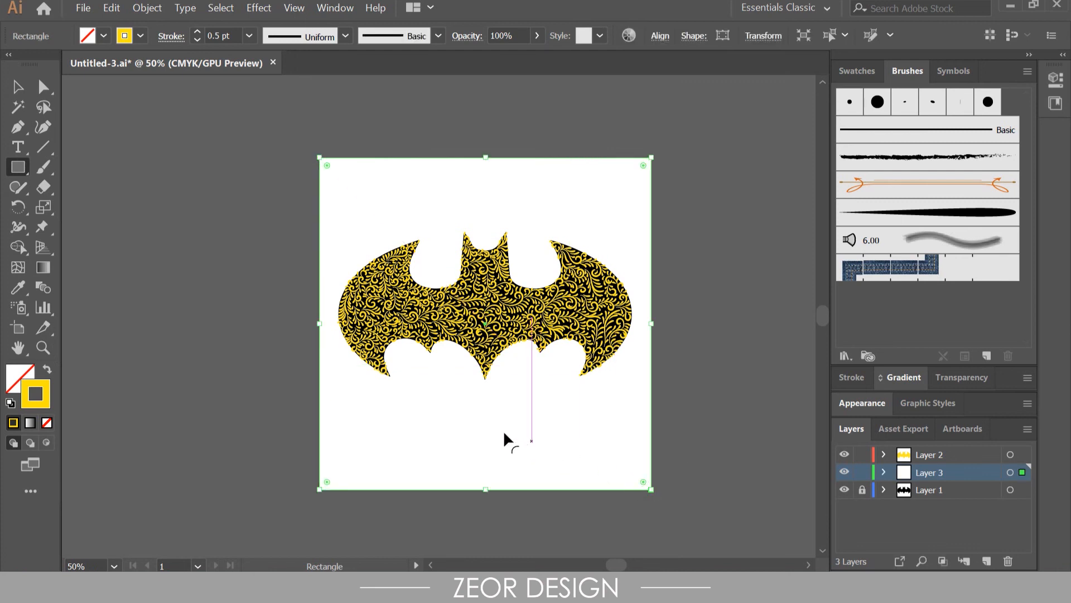
# Give the artboard-sized rectangle a black fill and no stroke, and lock Layer 3.
pyautogui.click(10, 403)
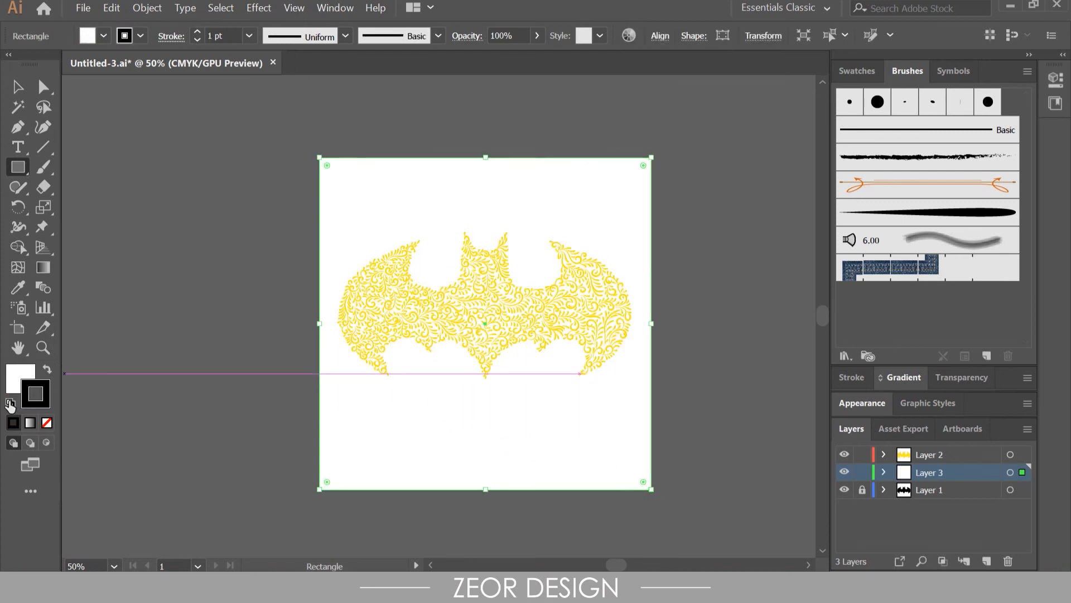
pyautogui.click(48, 371)
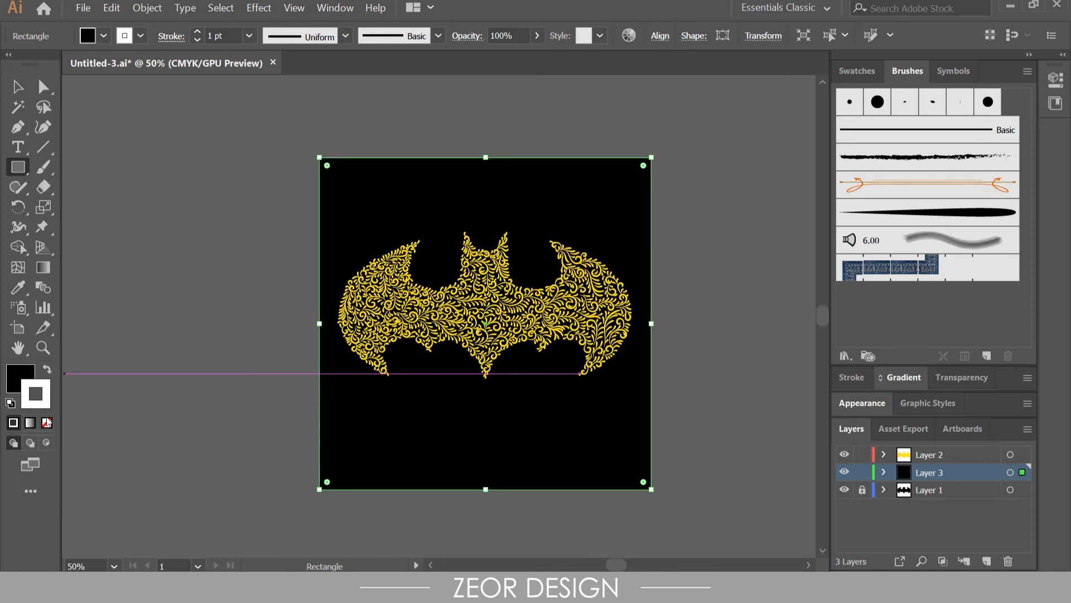
pyautogui.click(48, 424)
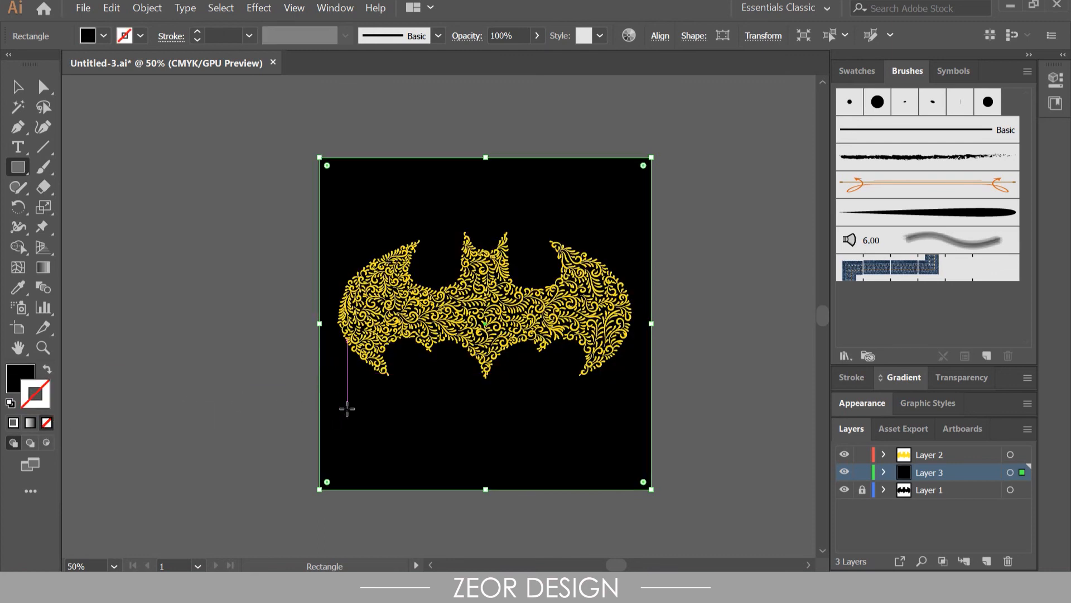
pyautogui.click(17, 87)
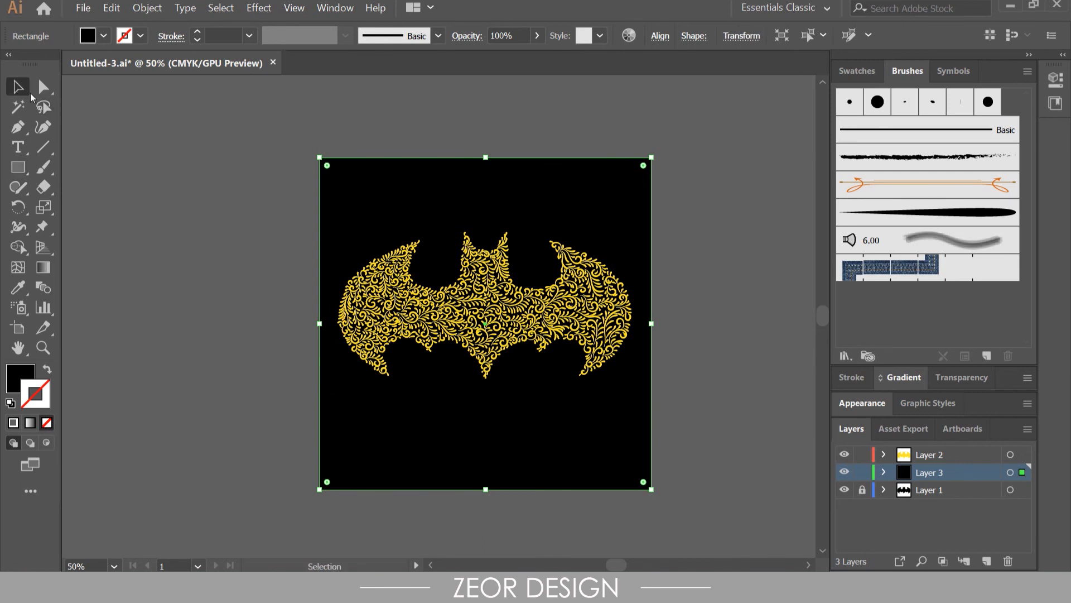
pyautogui.click(862, 472)
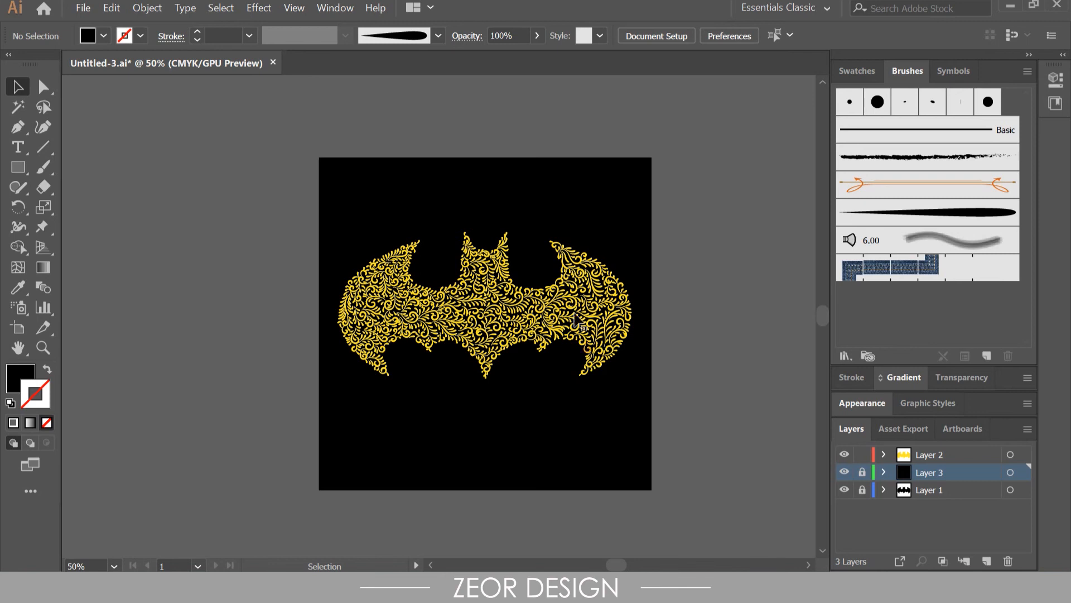
# Duplicate the yellow bat ornament group and arrange the two copies one above the other on the black background.
pyautogui.click(588, 361)
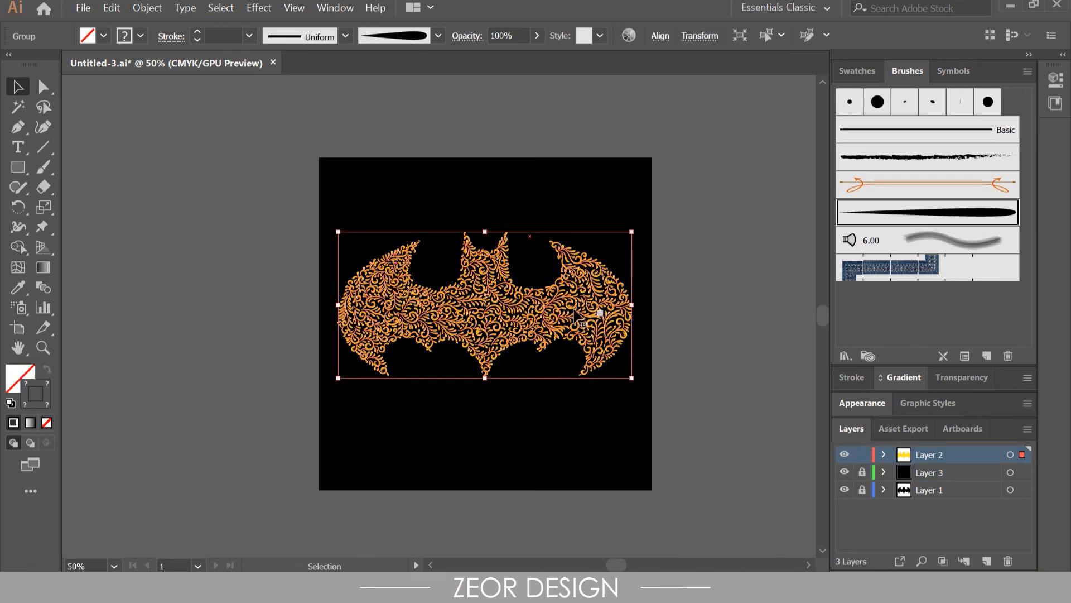
pyautogui.moveTo(575, 304); pyautogui.dragTo(565, 240)
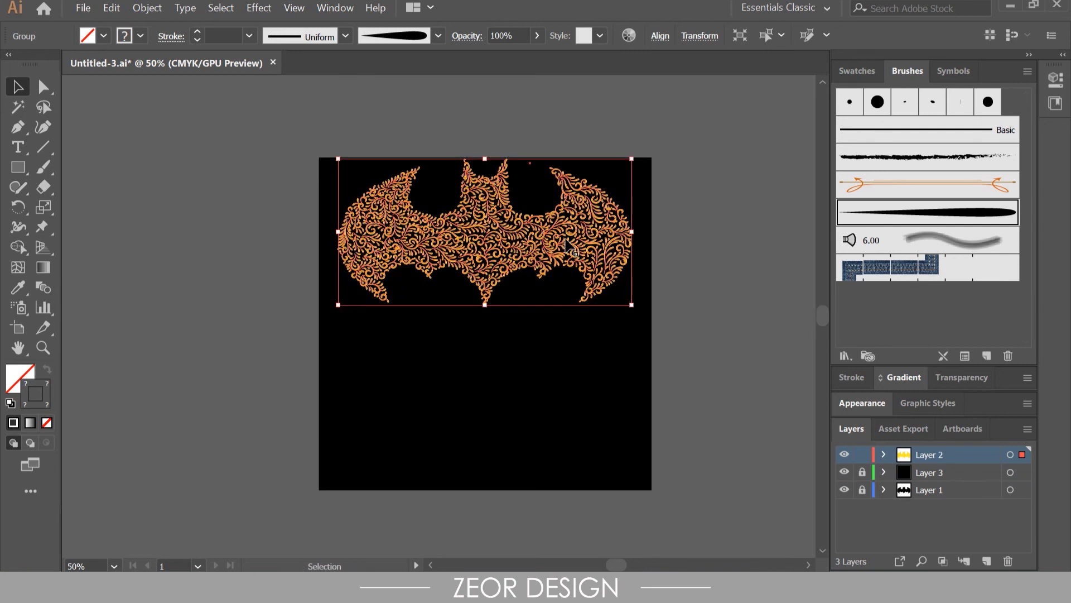
pyautogui.click(543, 324)
pyautogui.click(519, 258)
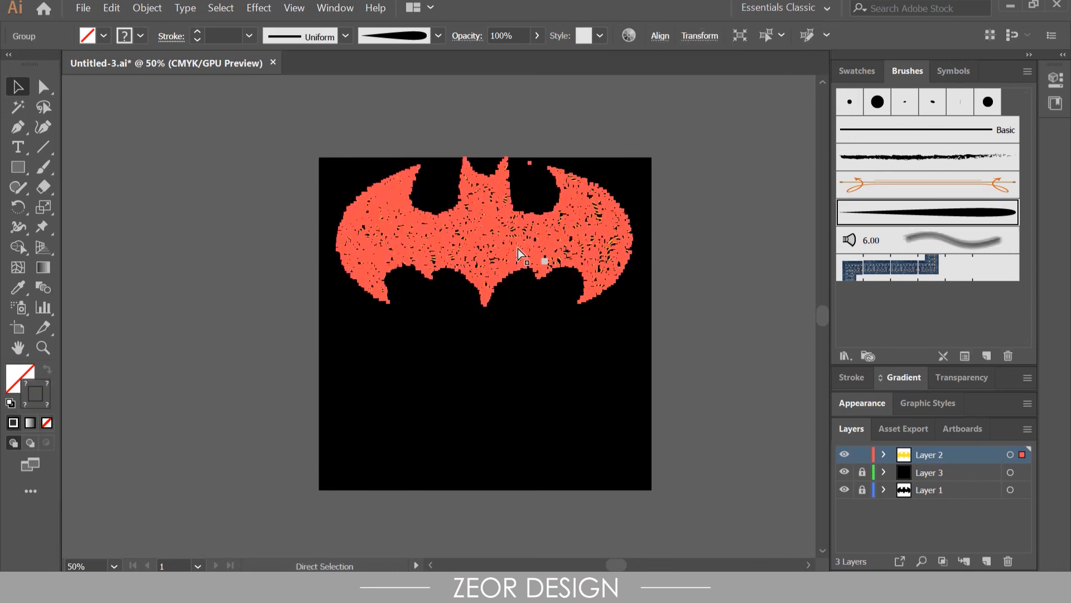
pyautogui.hotkey('ctrl', 'v')
pyautogui.moveTo(527, 247); pyautogui.dragTo(544, 399)
pyautogui.click(556, 228)
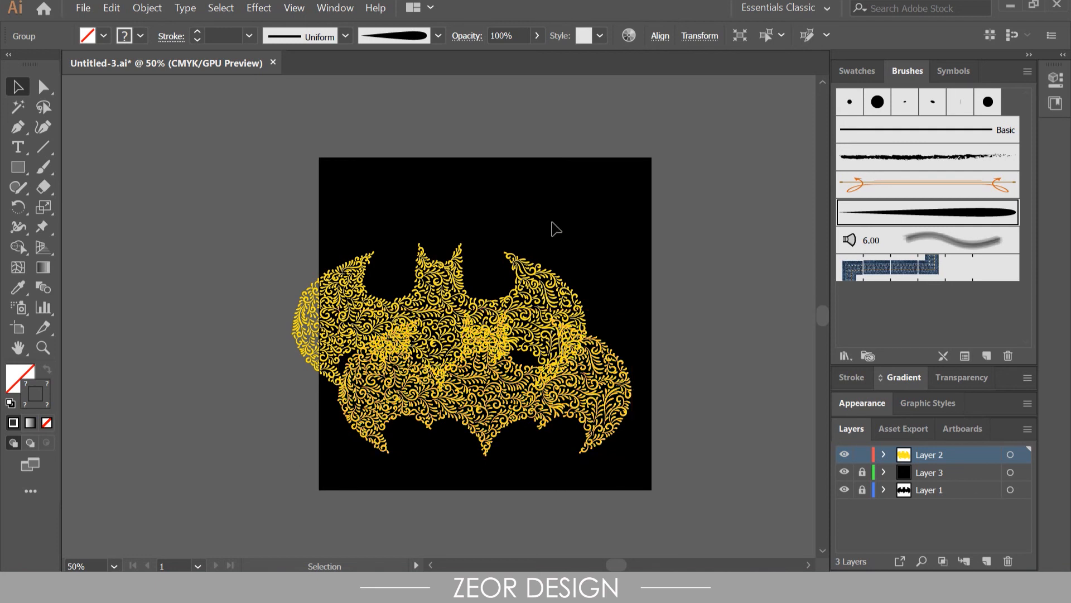
pyautogui.click(530, 276)
pyautogui.moveTo(531, 278); pyautogui.dragTo(567, 209)
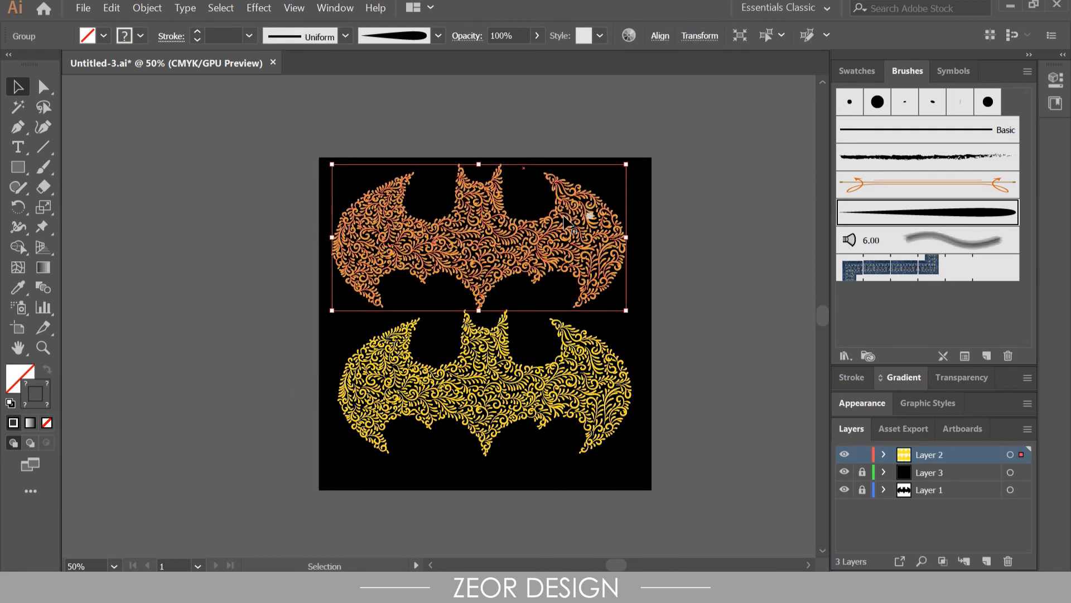
# Change the stroke colour of the upper bat ornament to white and deselect it.
pyautogui.click(539, 195)
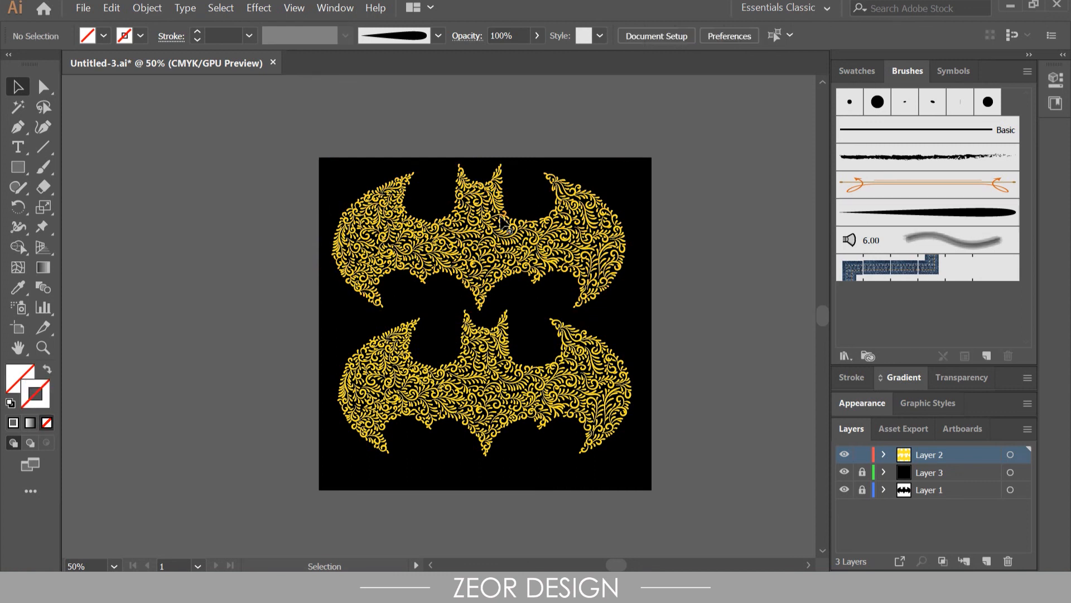
pyautogui.click(487, 195)
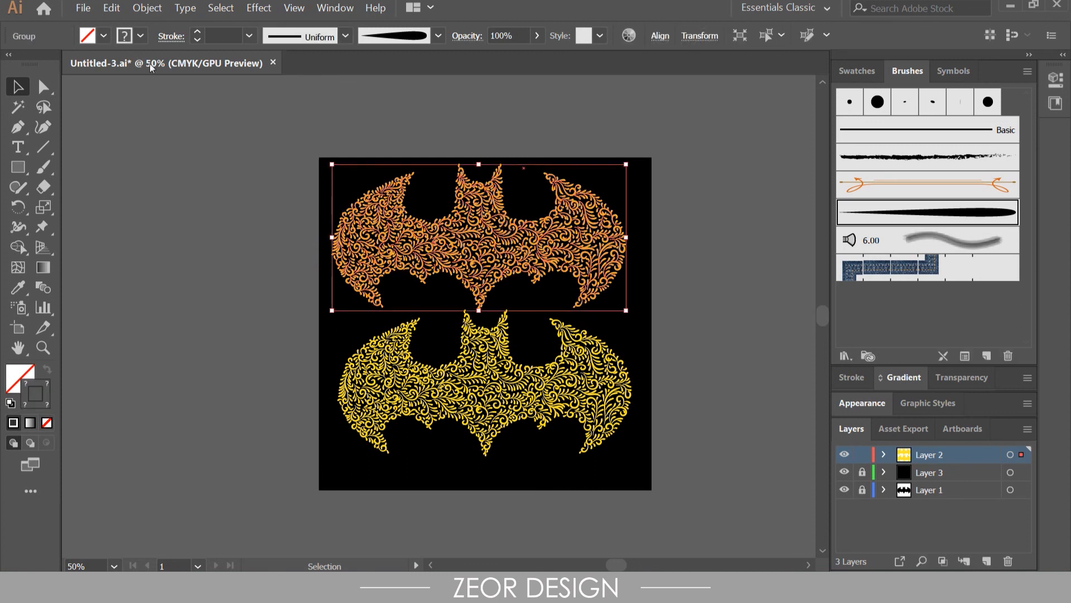
pyautogui.click(141, 37)
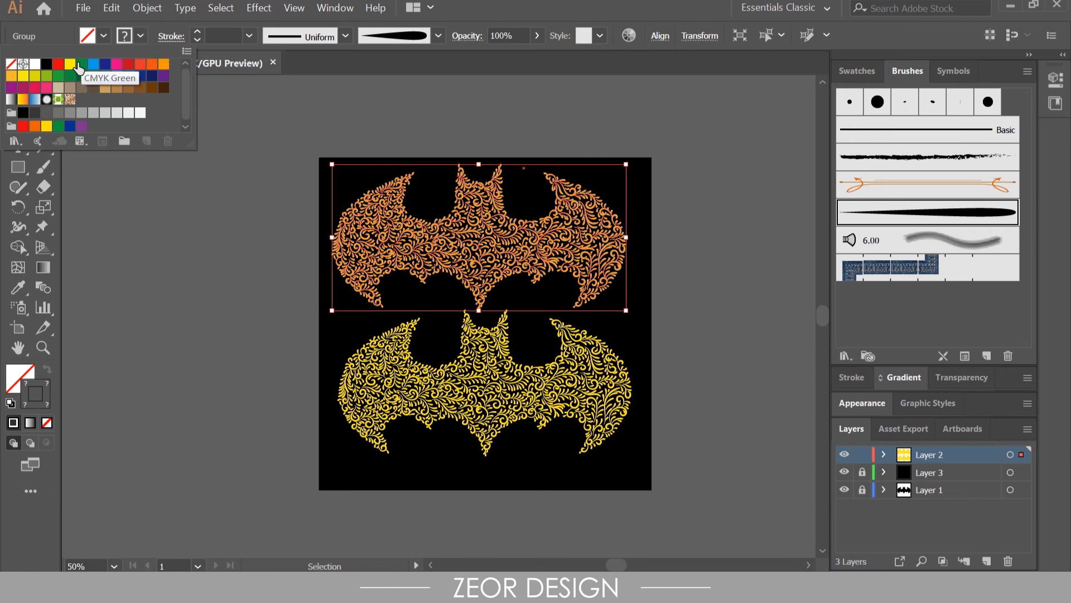
pyautogui.click(38, 67)
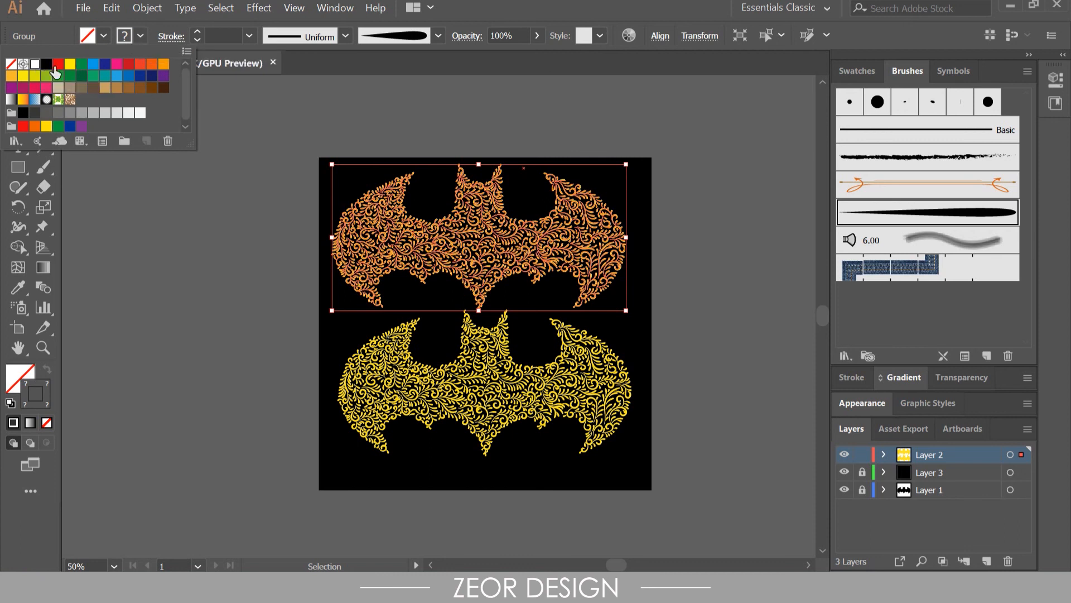
pyautogui.click(350, 135)
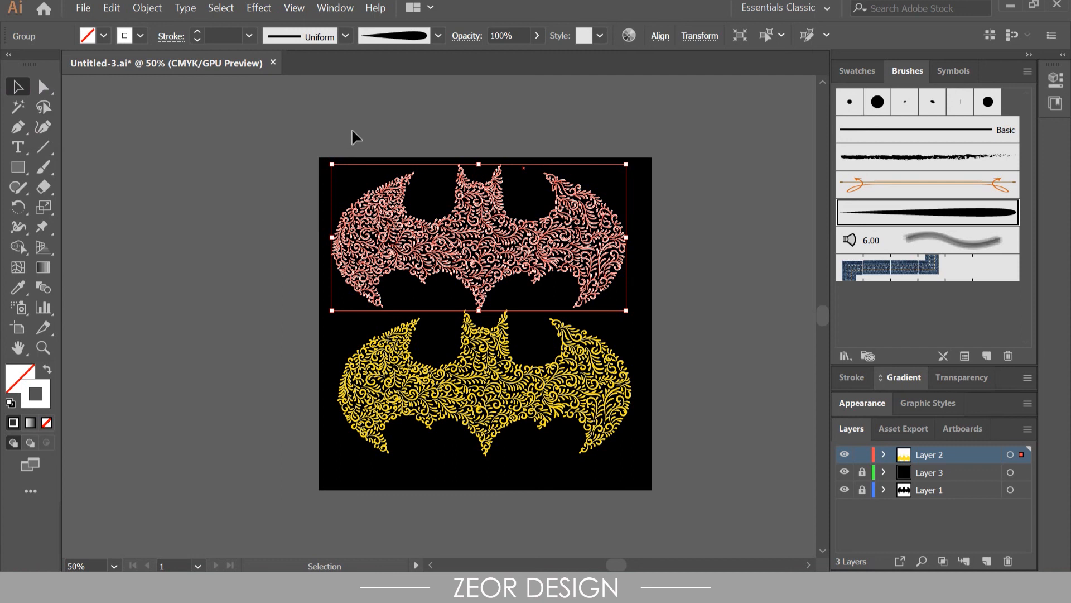
pyautogui.click(354, 136)
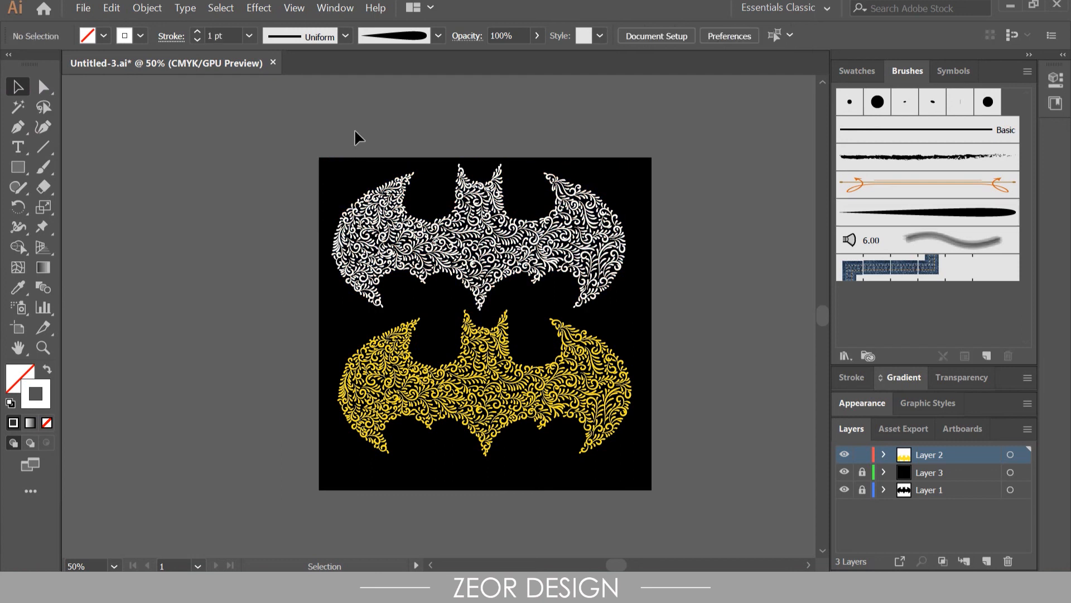
pyautogui.click(1029, 55)
pyautogui.hotkey('ctrl', '+')
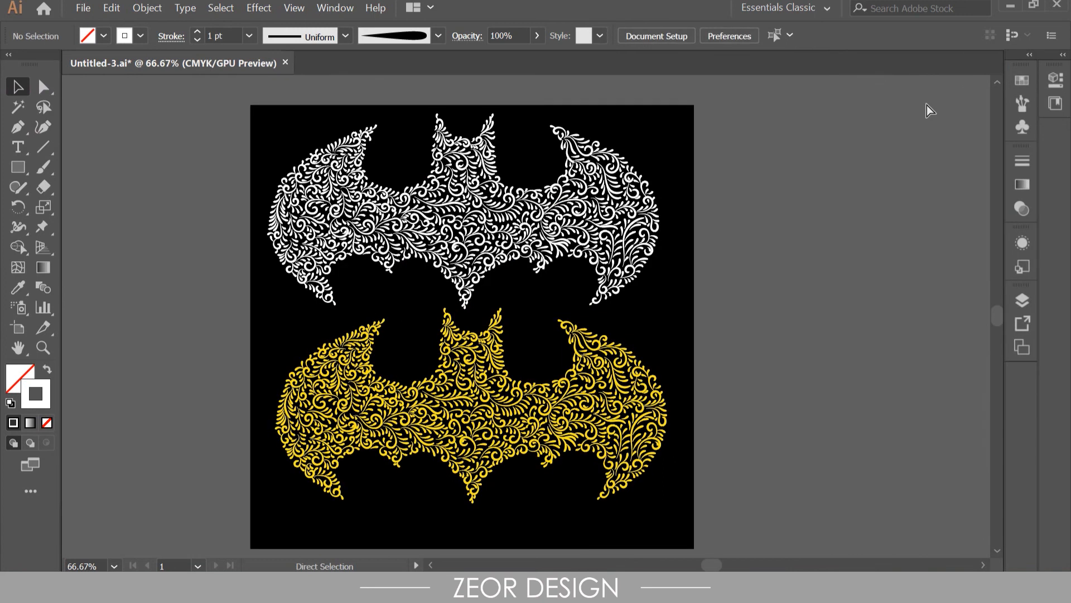